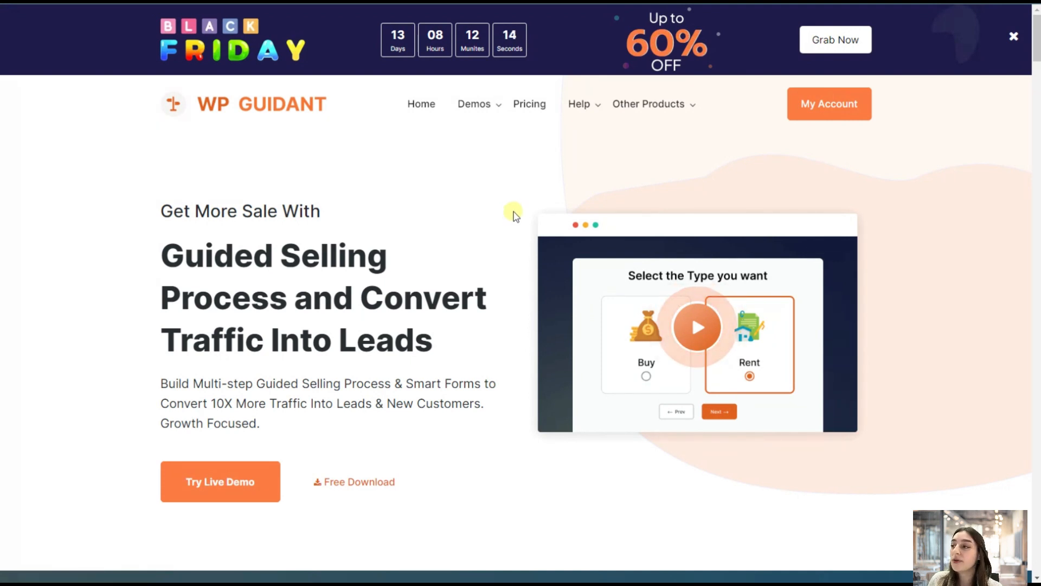
Look through the WP Guidant homepage, from the introduction and benefits to the feature sections above the plugin's advantages
scroll(511, 213, down, 3)
scroll(509, 225, down, 2)
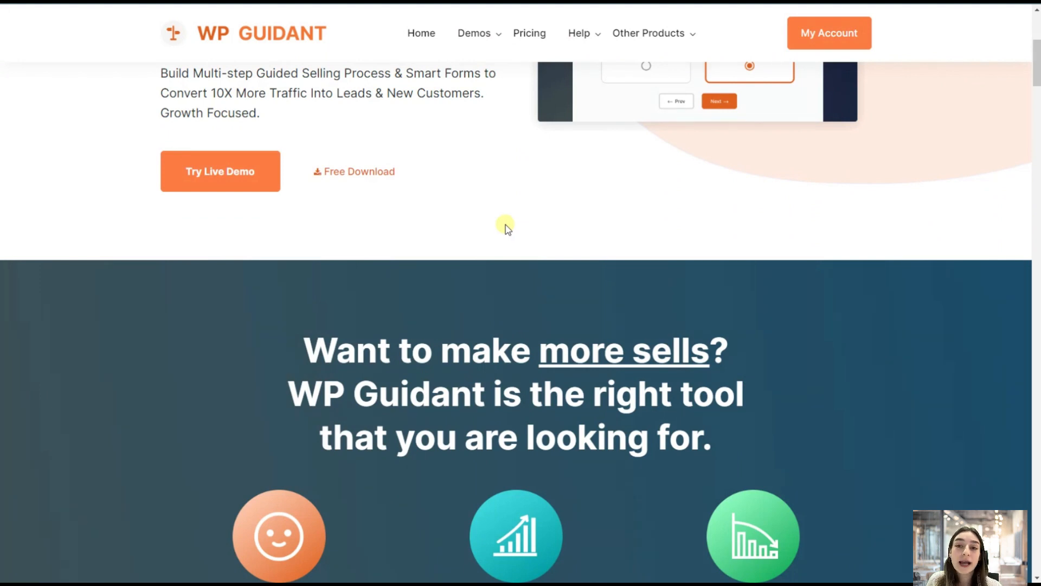
scroll(505, 226, down, 3)
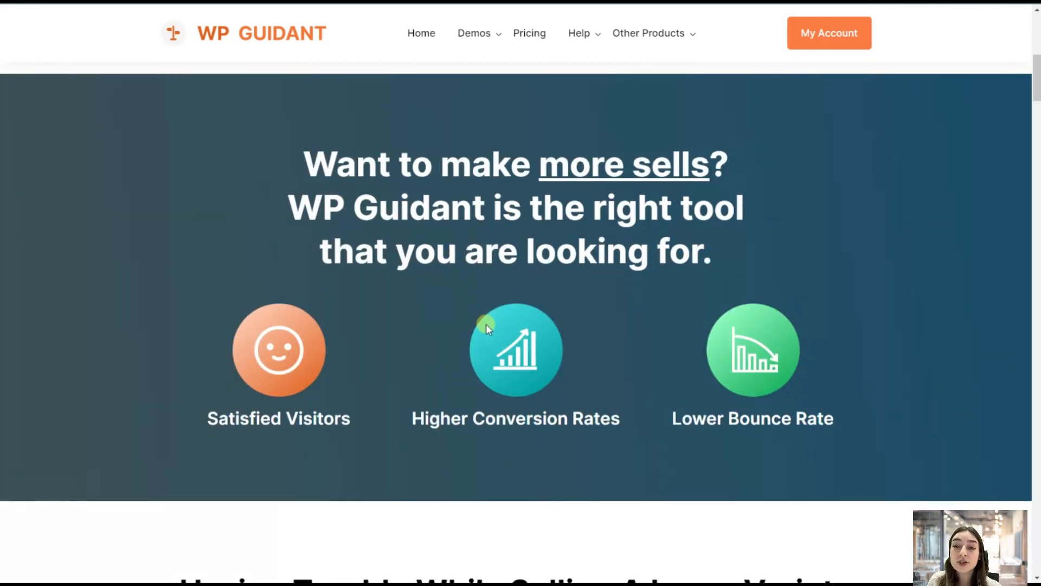
scroll(486, 324, down, 1)
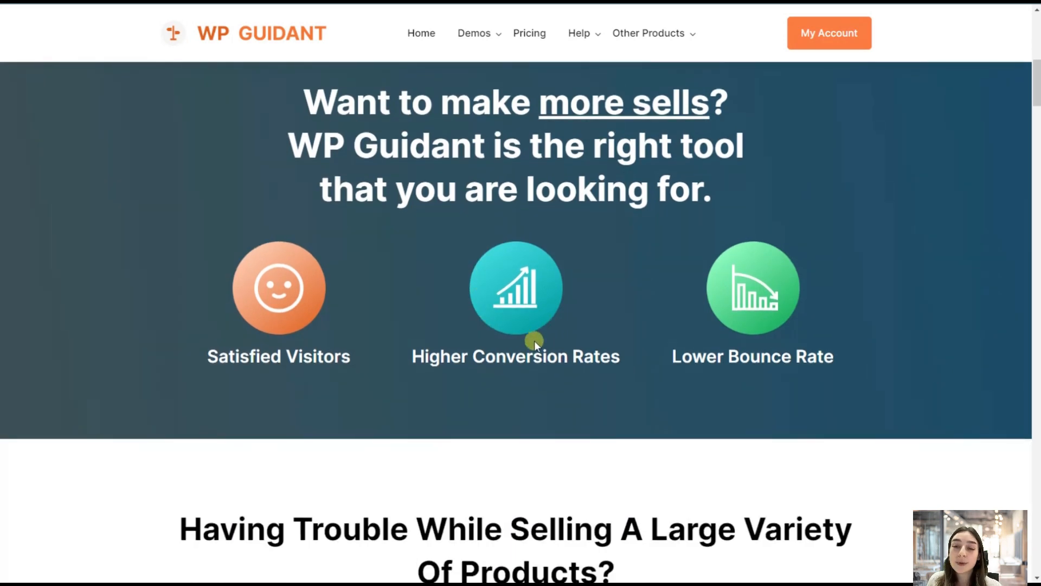
scroll(514, 343, down, 2)
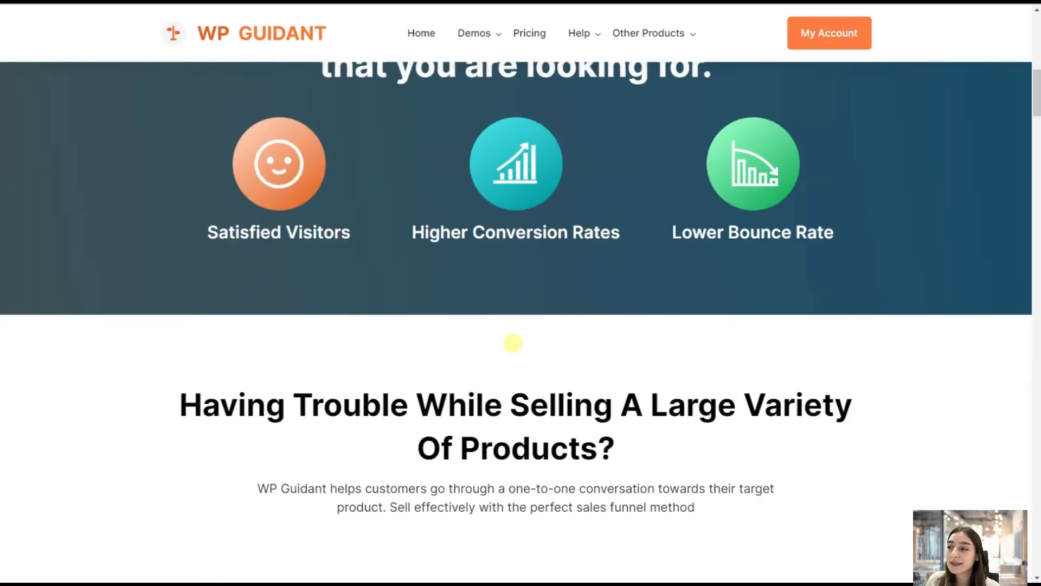
scroll(509, 346, down, 4)
scroll(494, 343, down, 12)
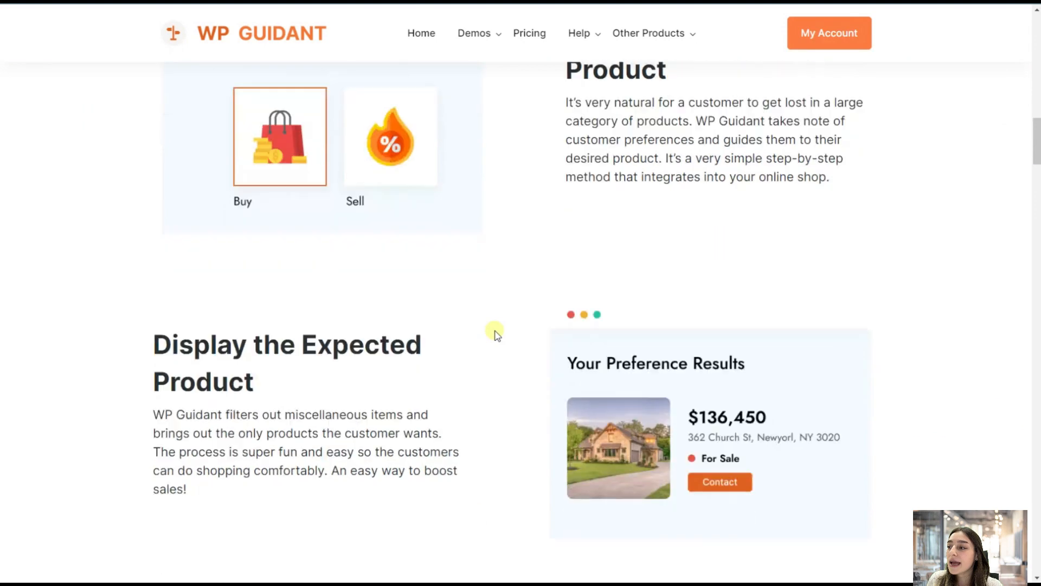
scroll(494, 333, down, 14)
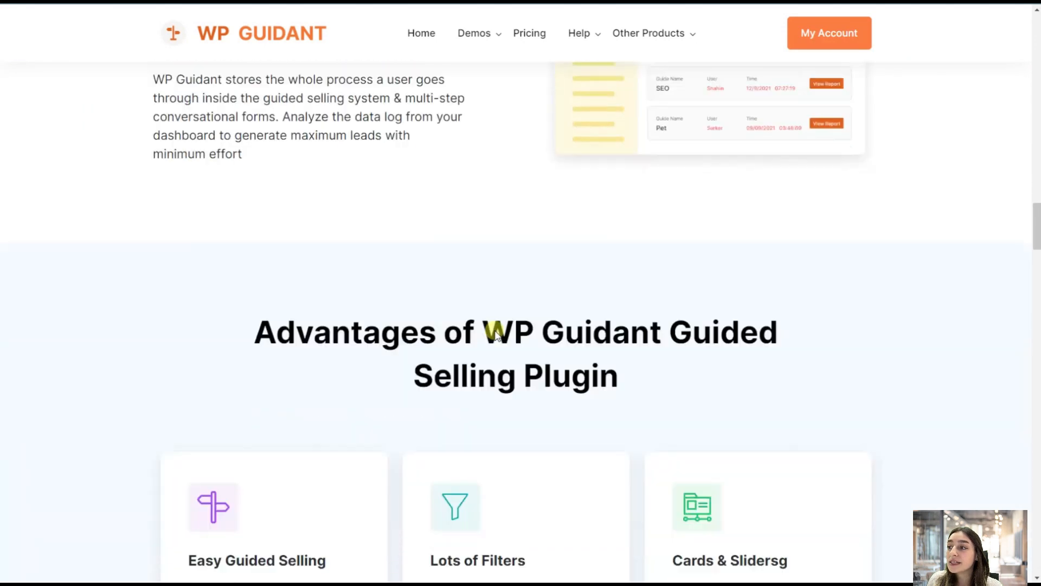
Examine the advantages listed for the WP Guidant guided selling plugin, from Easy Guided Selling to No Coding Required
scroll(495, 333, up, 1)
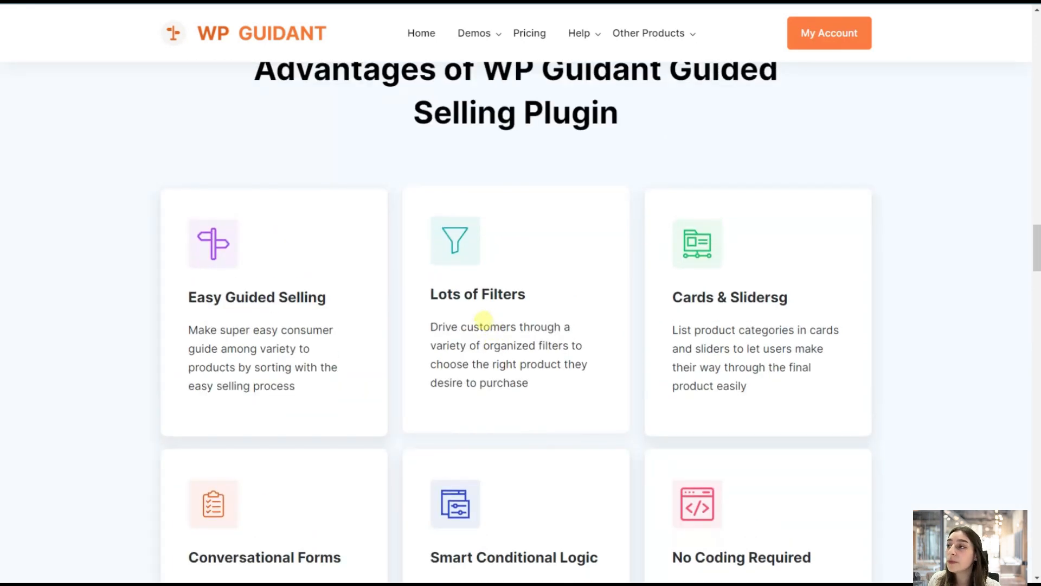
scroll(434, 315, up, 1)
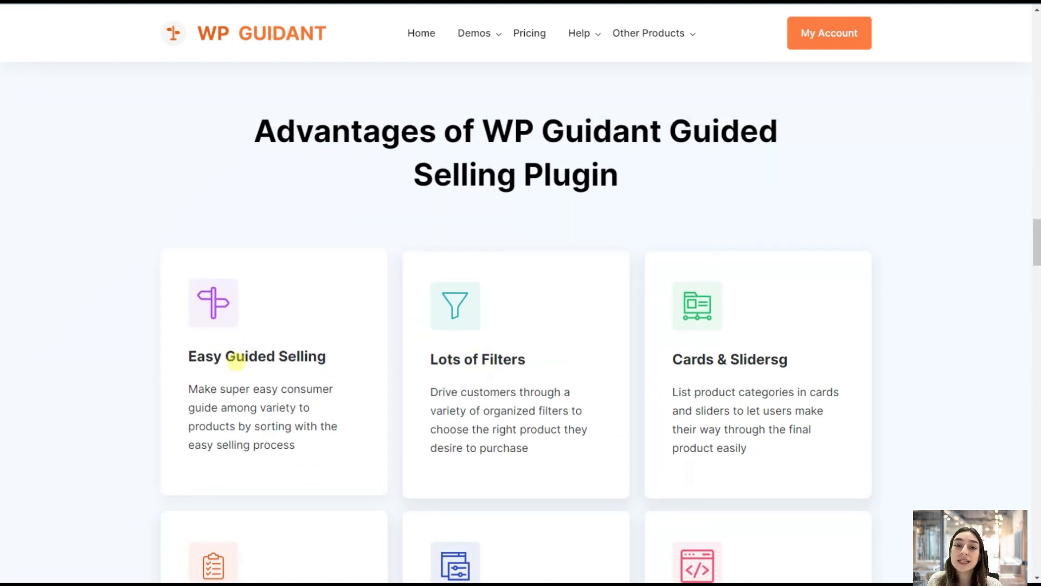
scroll(434, 348, down, 1)
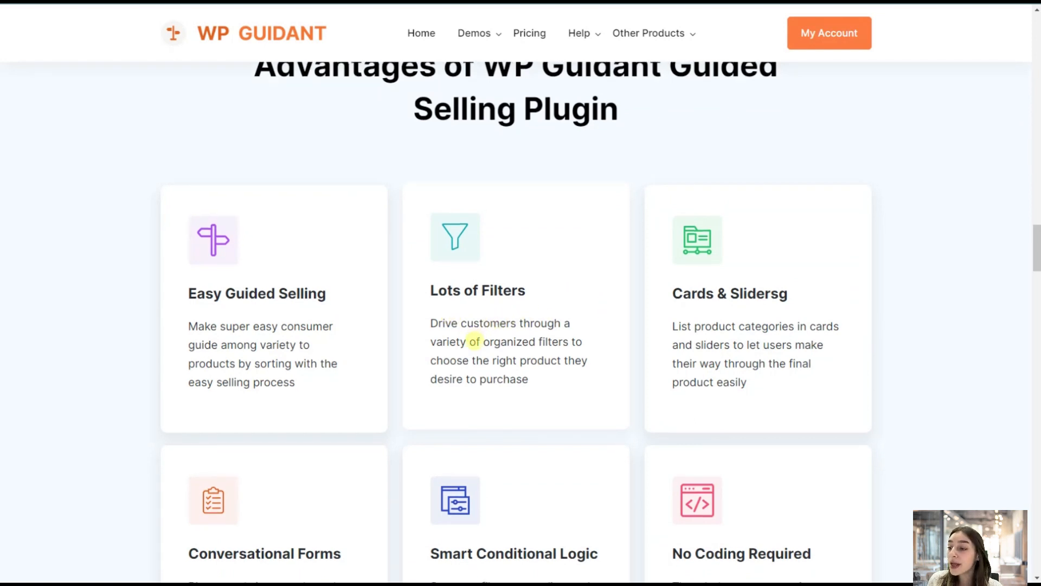
scroll(428, 350, down, 2)
scroll(382, 359, down, 2)
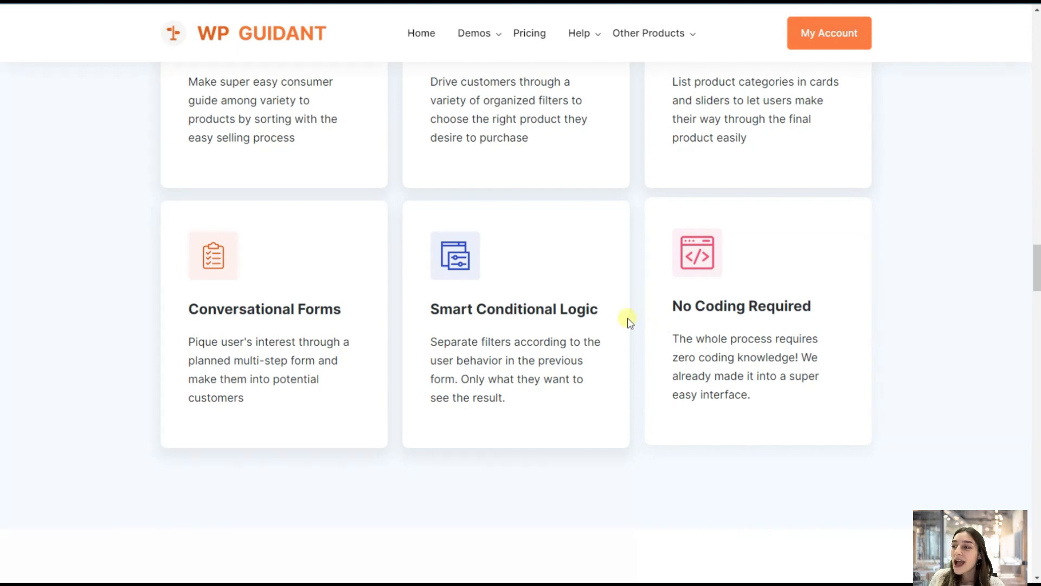
scroll(577, 304, down, 5)
scroll(575, 306, up, 6)
scroll(575, 305, up, 8)
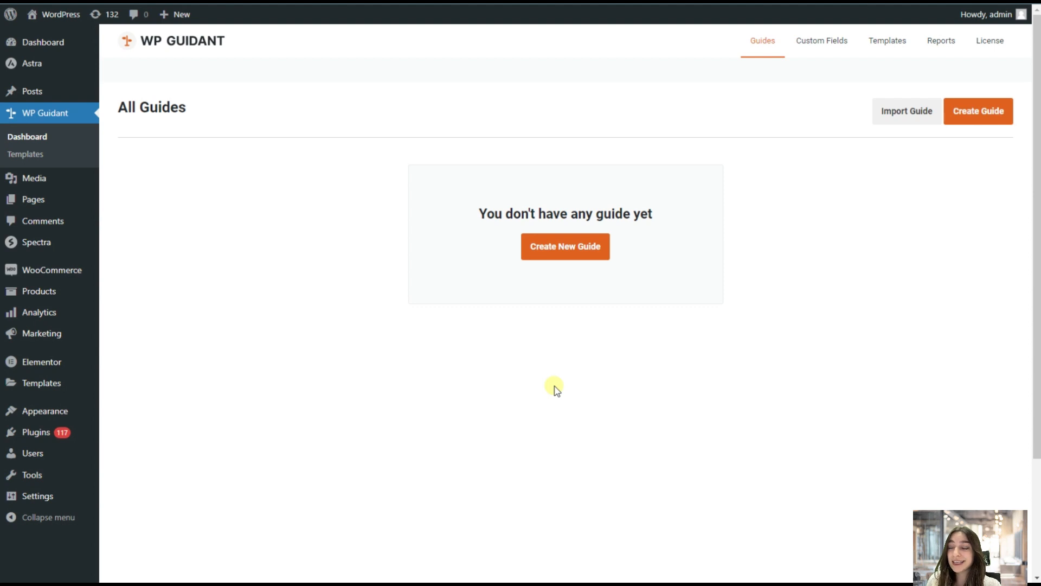
Create a new guide named "Product suggestions" with the title "Product Guide", leaving the description empty
click(564, 251)
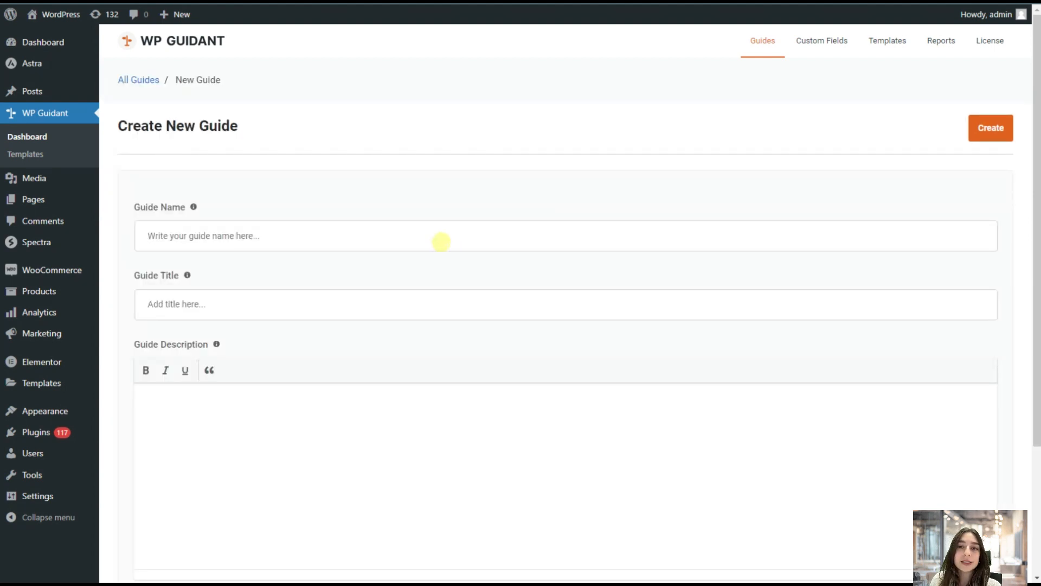
click(441, 241)
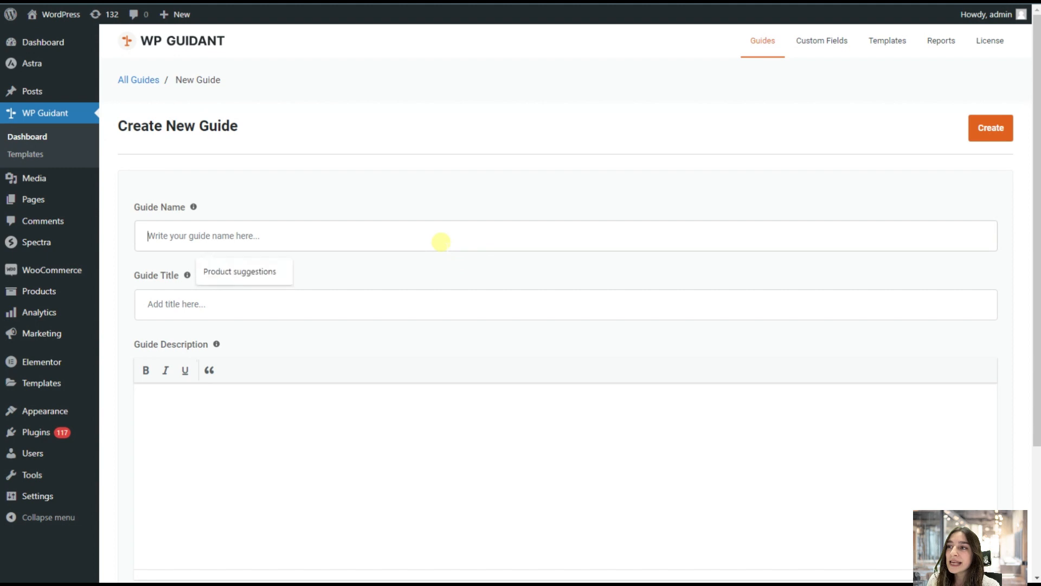
click(268, 273)
click(256, 296)
click(229, 339)
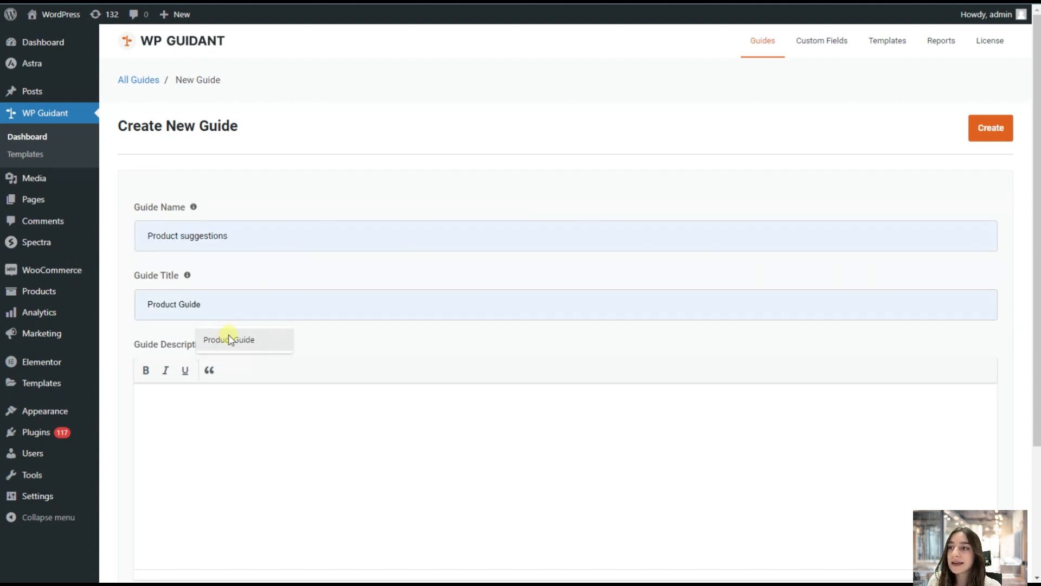
click(246, 342)
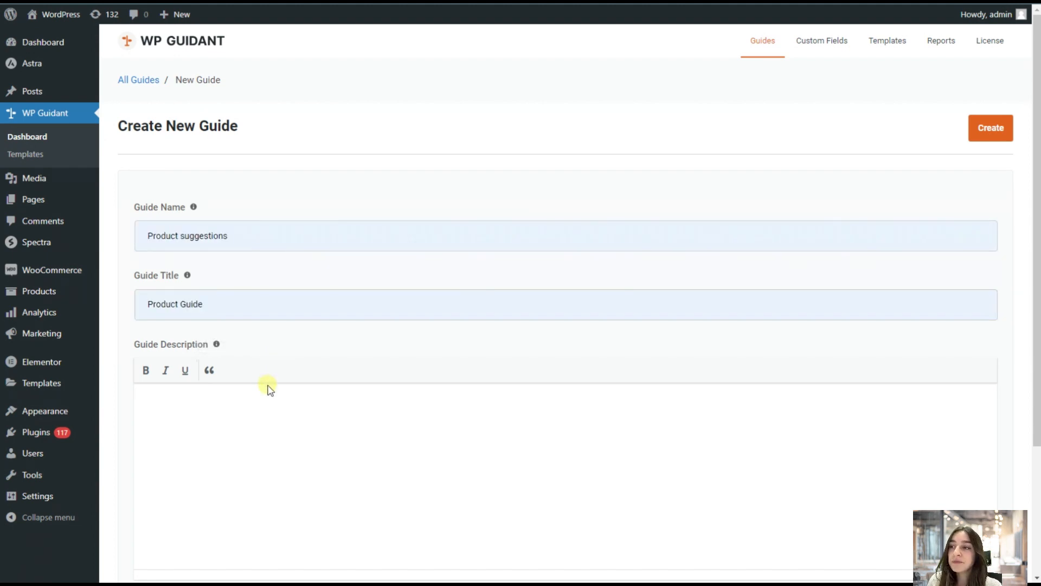
scroll(254, 398, down, 1)
scroll(254, 398, down, 1)
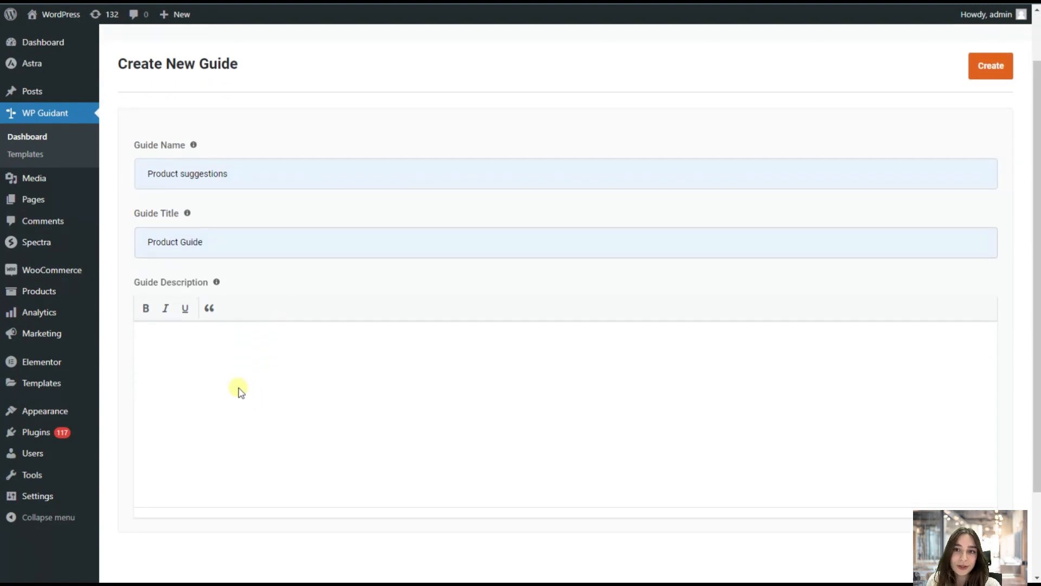
scroll(238, 390, up, 2)
scroll(211, 479, down, 4)
scroll(338, 341, up, 4)
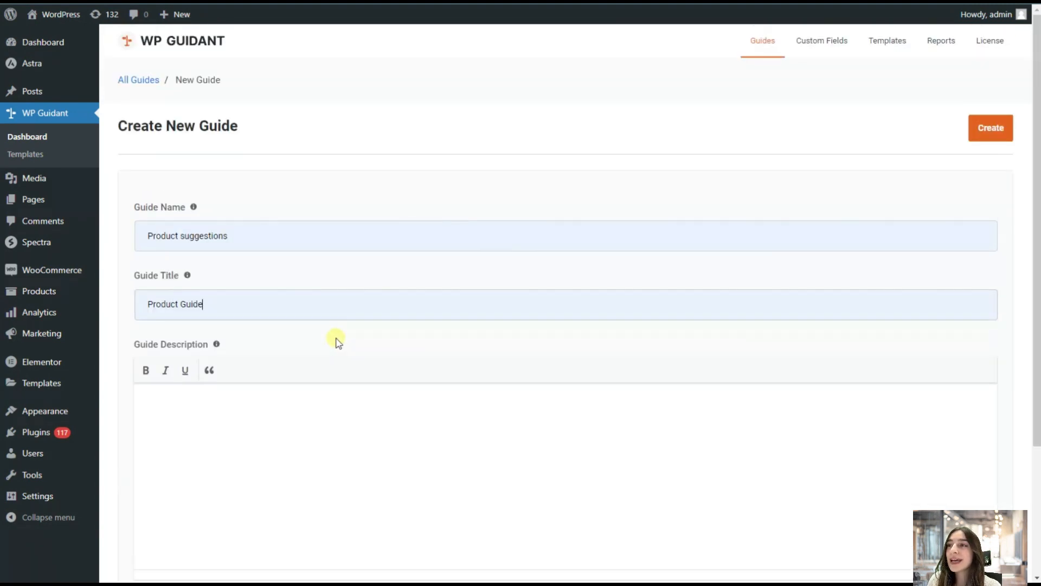
click(1012, 125)
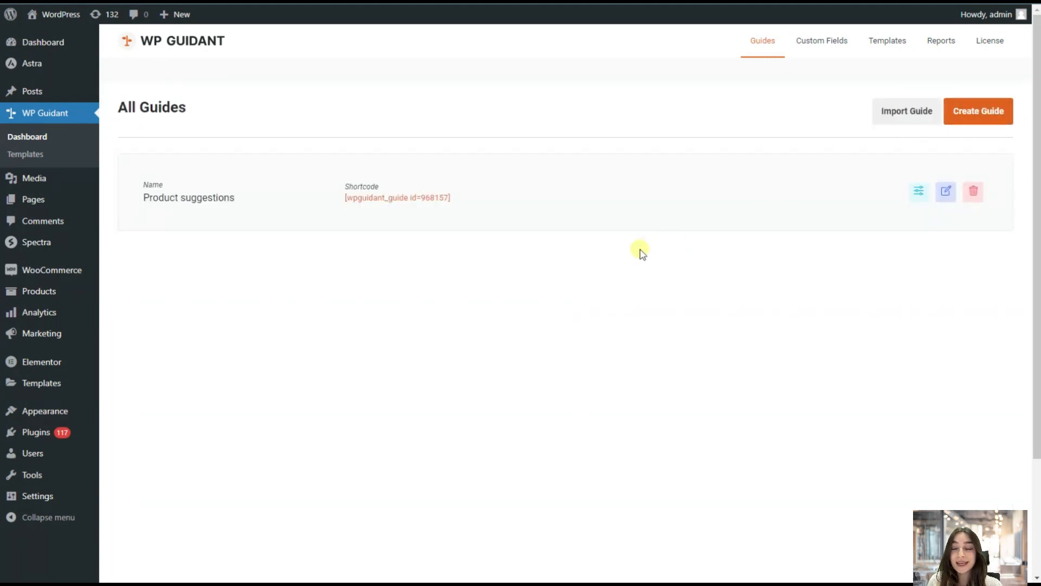
Start a new filter for the Product suggestions guide, named "Product Type" and titled "What product are you interested in?"
click(921, 197)
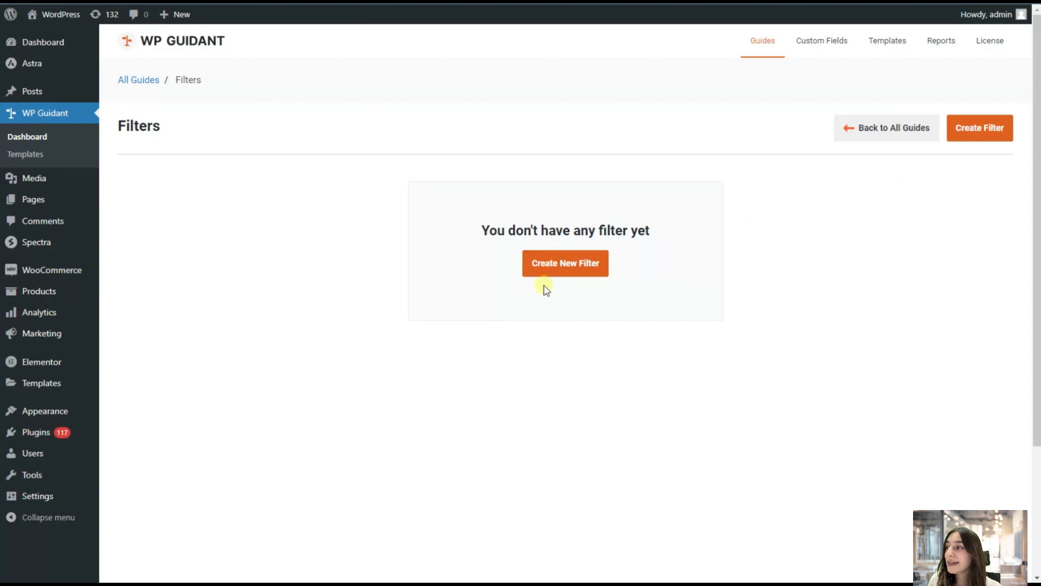
click(545, 269)
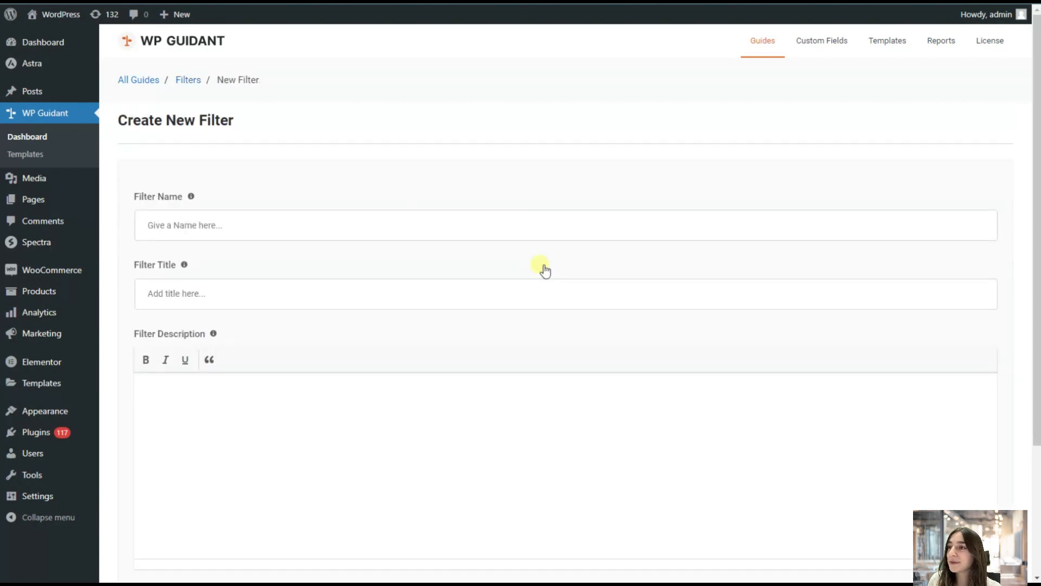
click(400, 228)
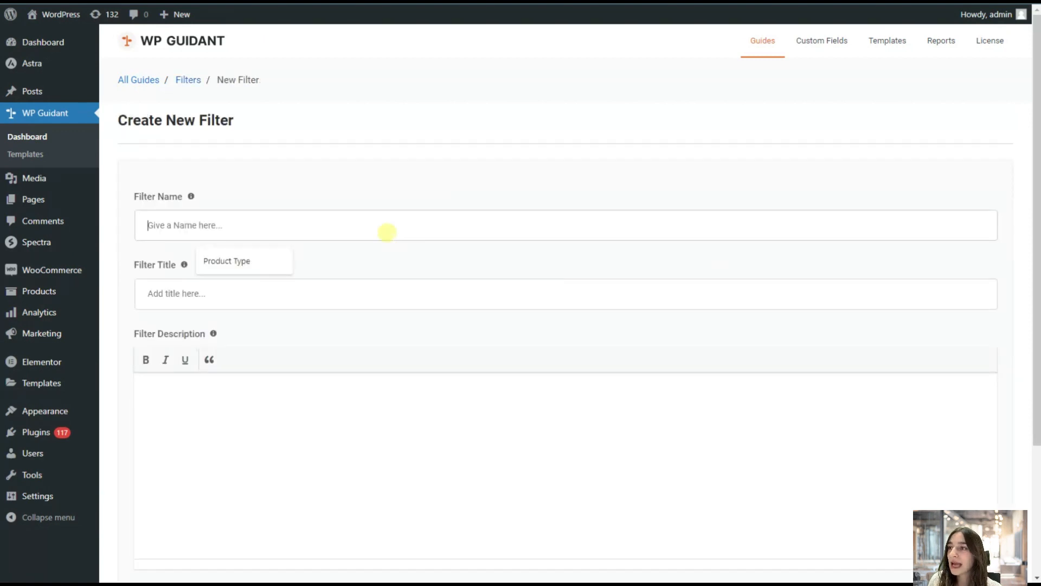
click(246, 263)
click(241, 287)
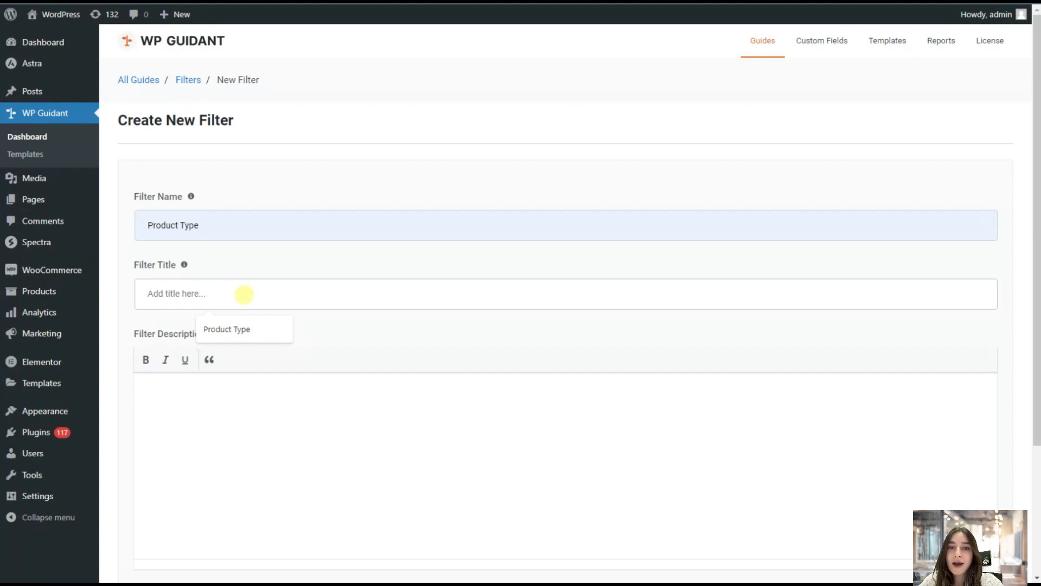
text(What product)
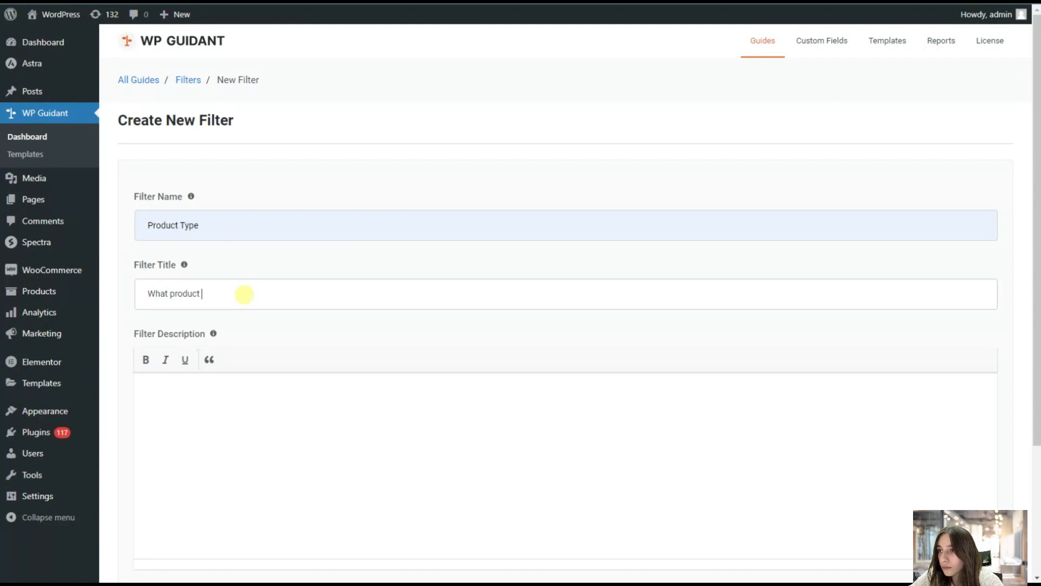
text( are you interested in?)
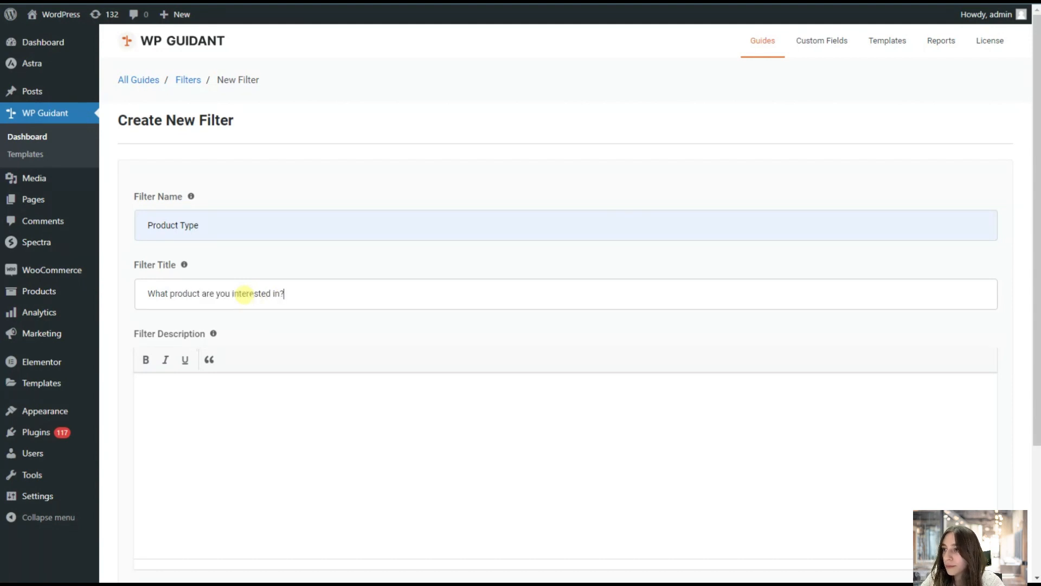
Set the filter type to Card and the card type to Radio, and create the filter
scroll(226, 326, down, 2)
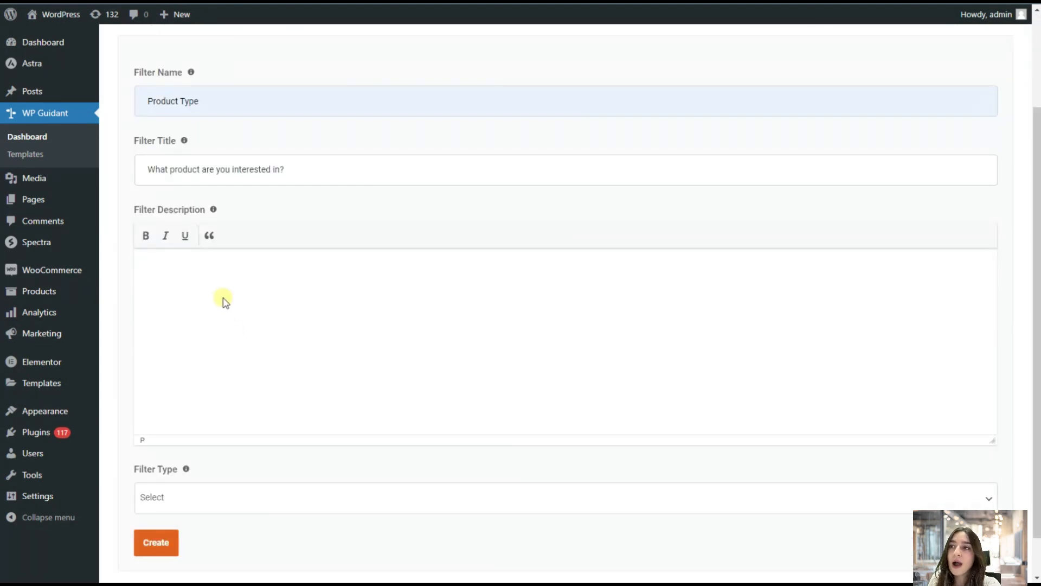
scroll(193, 278, down, 1)
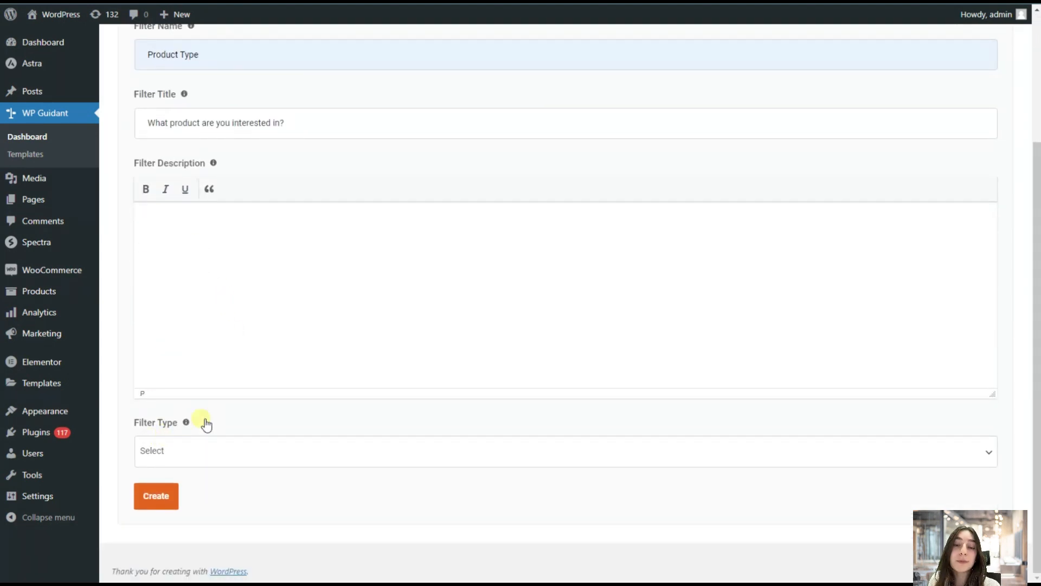
click(217, 467)
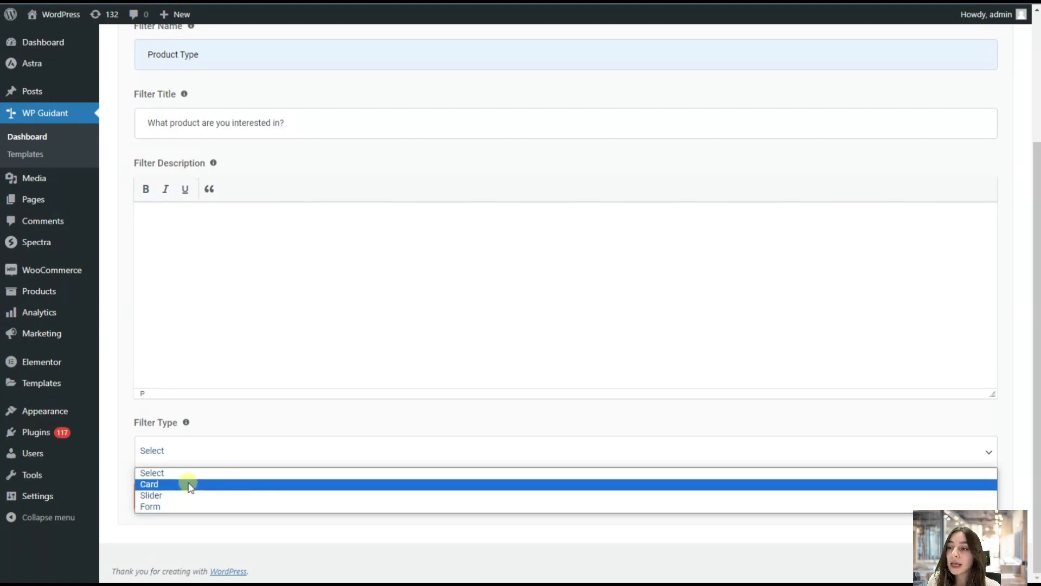
click(190, 484)
mouse_move(186, 491)
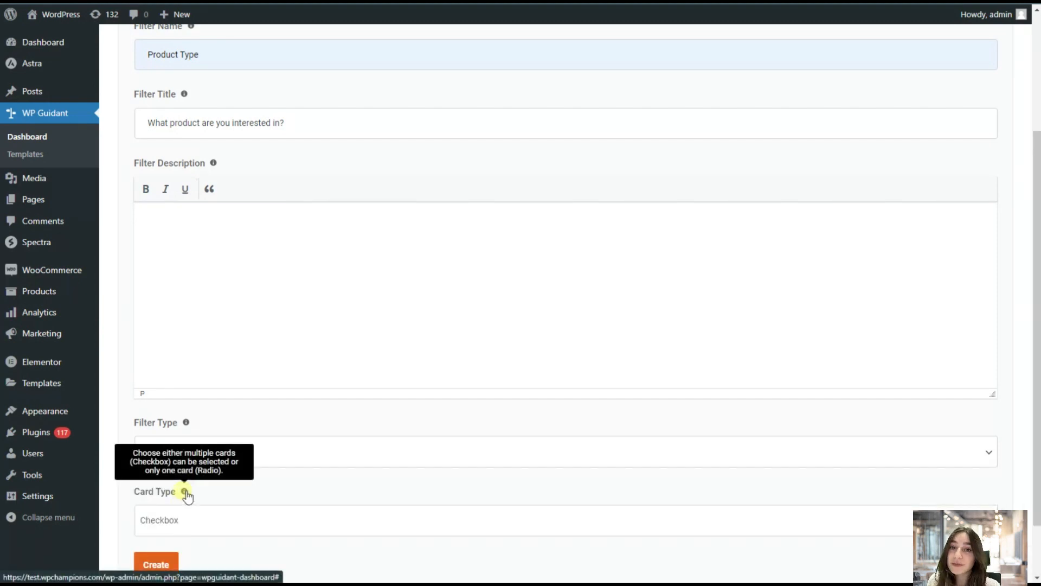
scroll(186, 494, down, 2)
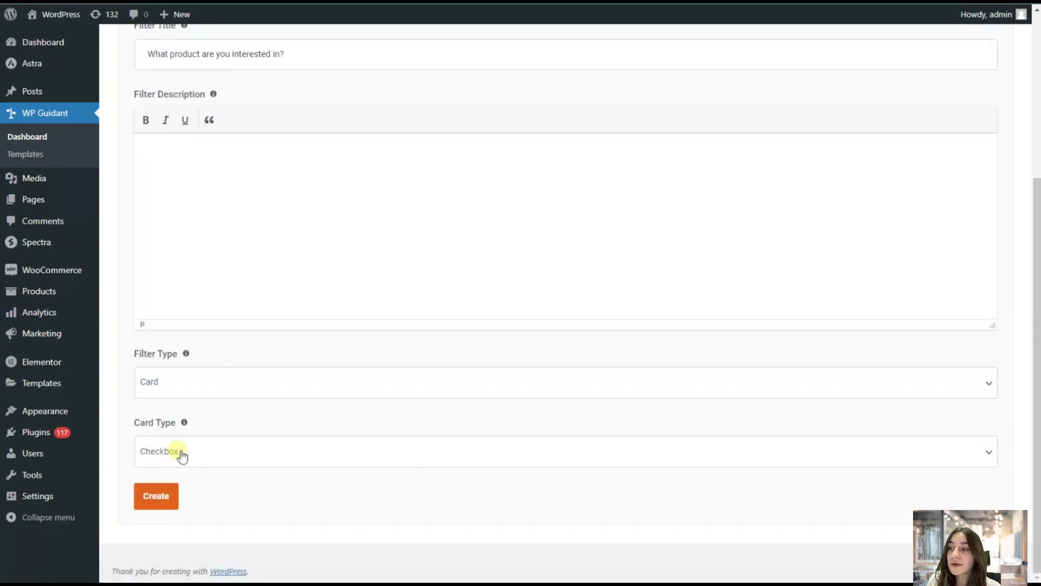
click(181, 455)
click(173, 483)
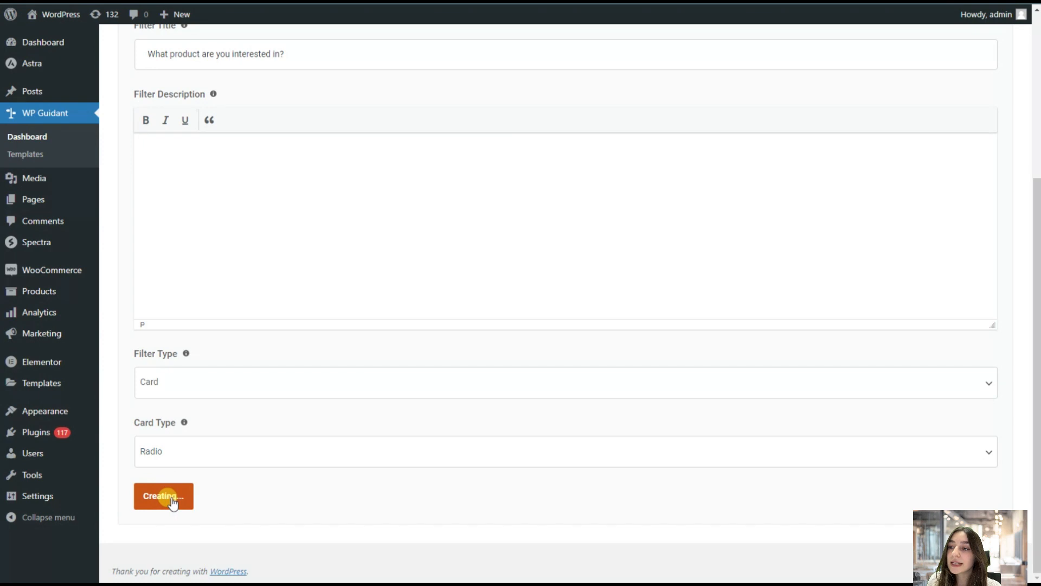
click(171, 498)
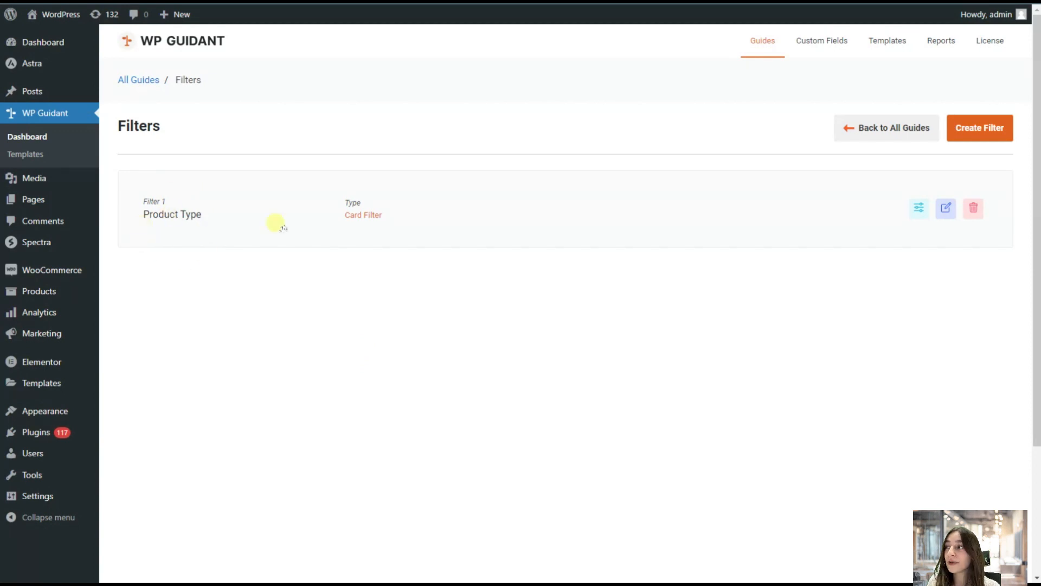
Start a new card in the Product Type filter and set its label to "T-shirt"
click(922, 209)
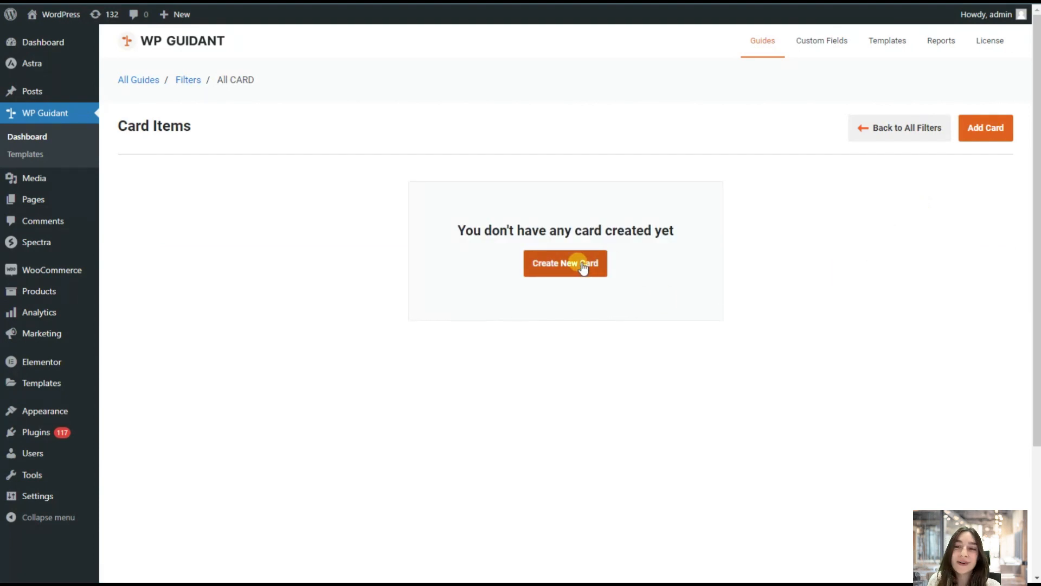
click(583, 266)
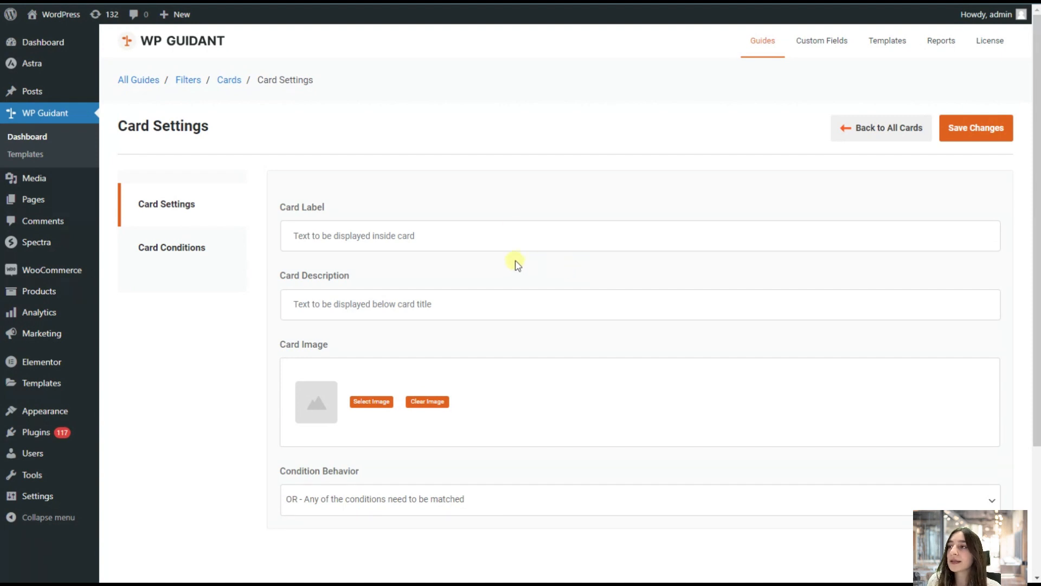
click(496, 230)
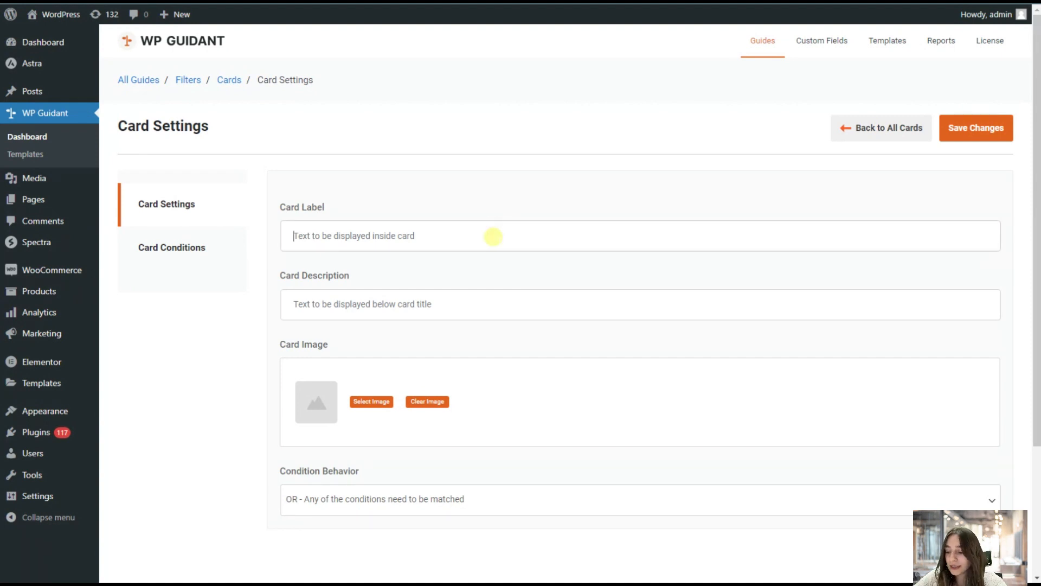
text(T-shirt)
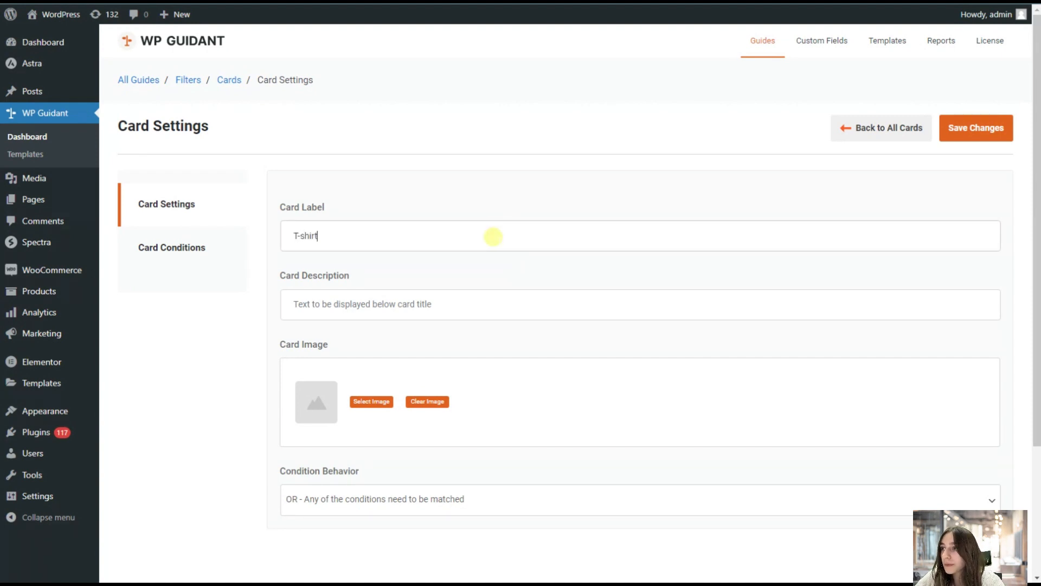
Set the T-shirt card's image to the green T-shirt drawing from the media library
scroll(342, 303, down, 1)
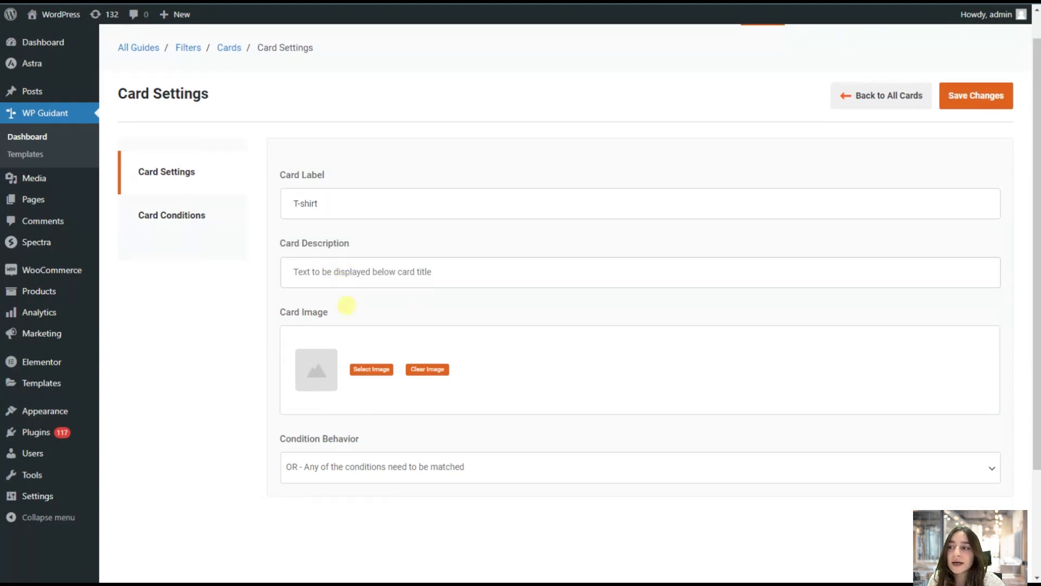
click(389, 348)
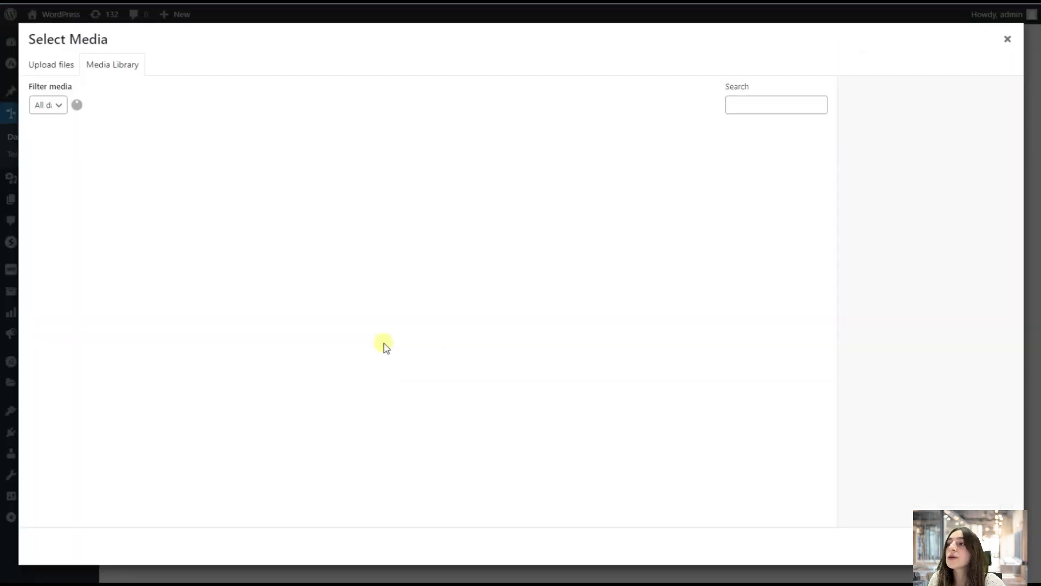
scroll(319, 282, down, 10)
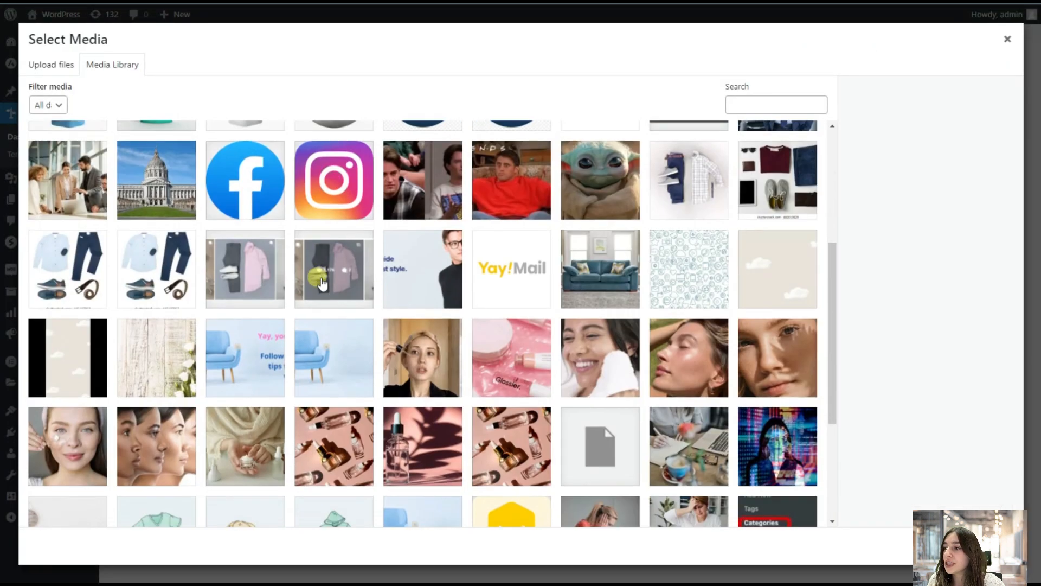
click(182, 346)
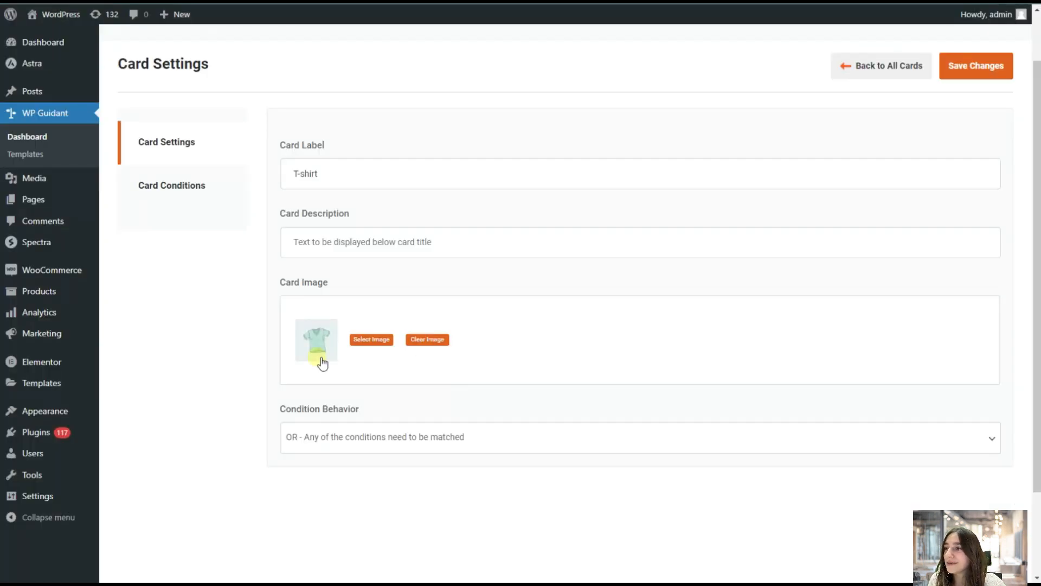
Start a new condition for the T-shirt card with [WooCommerce] Product Category as its attribute
scroll(321, 360, down, 1)
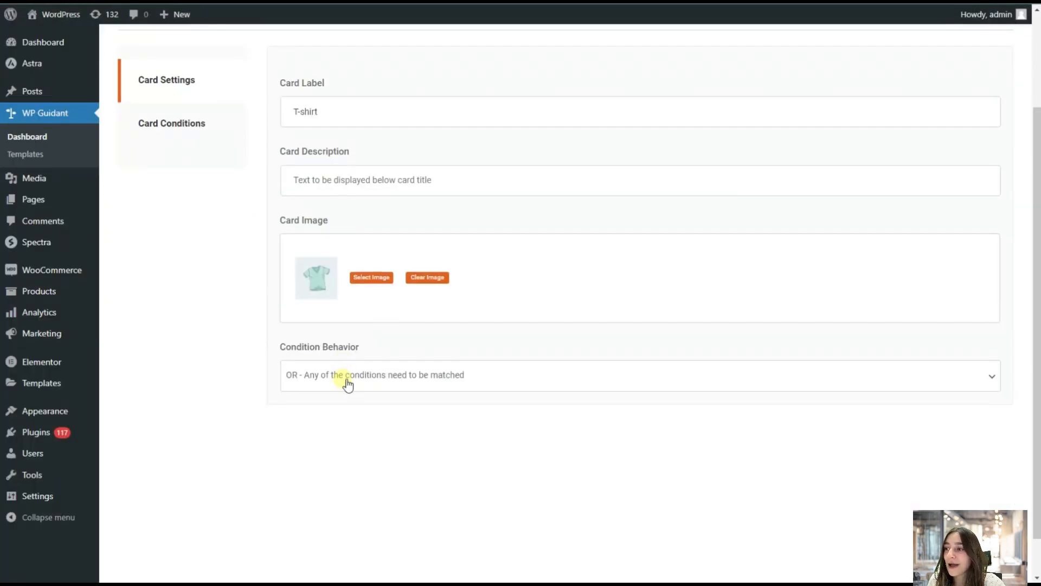
scroll(375, 309, up, 2)
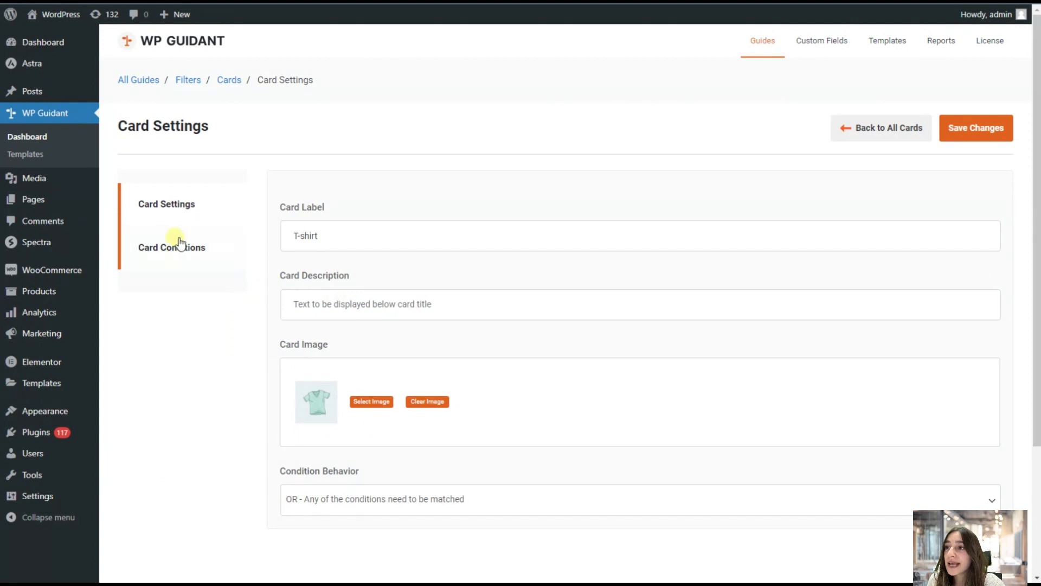
click(167, 250)
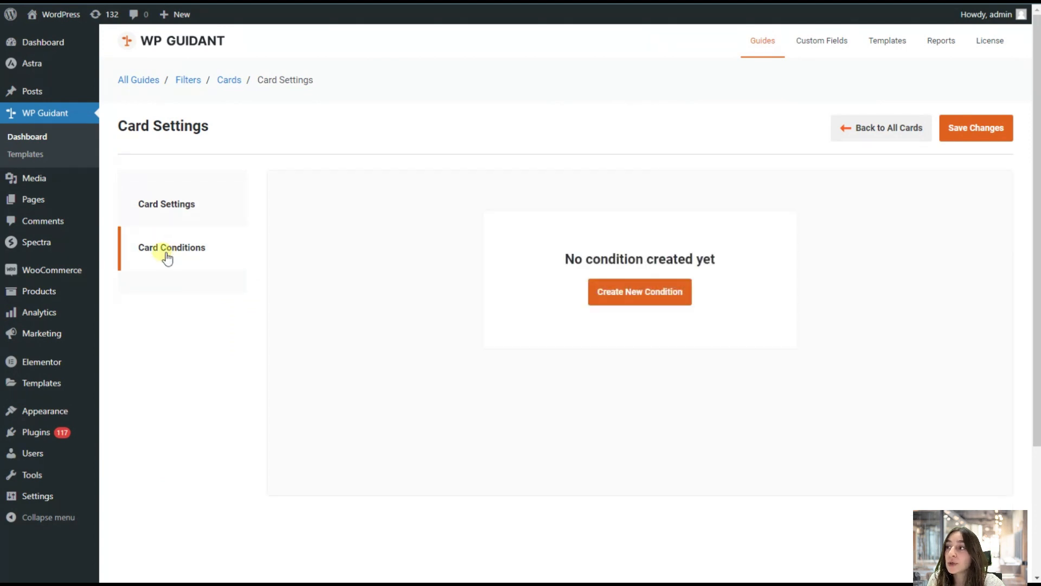
click(616, 293)
click(340, 251)
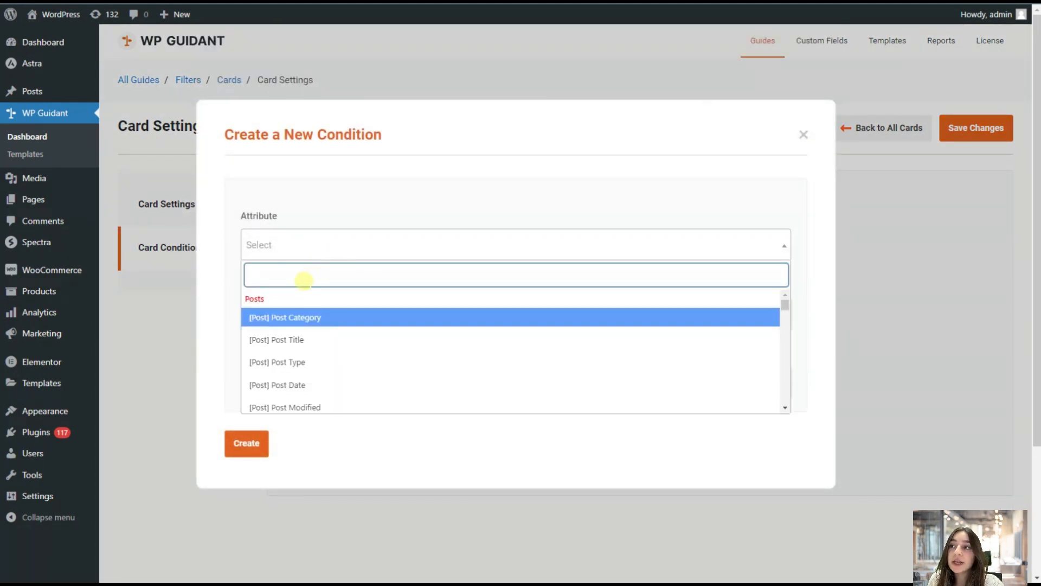
scroll(327, 320, down, 6)
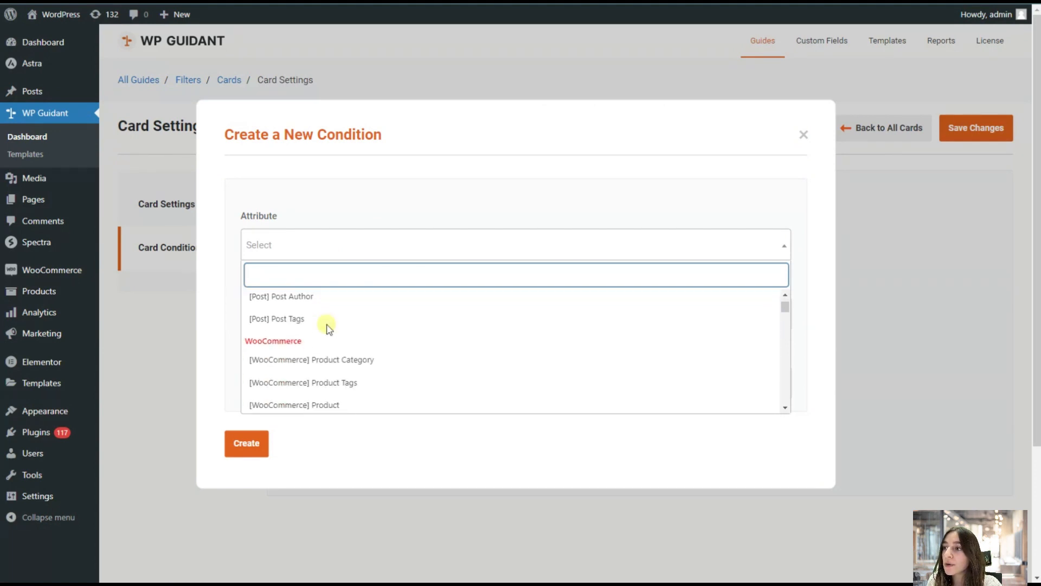
click(339, 308)
scroll(337, 307, down, 2)
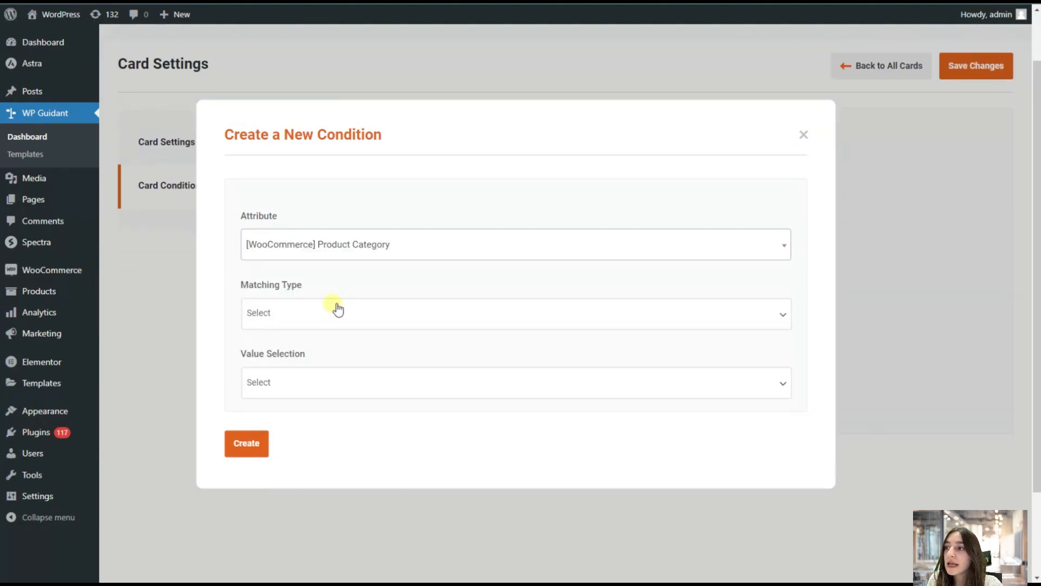
Set the condition's matching type to Equal and its value selection to From WordPress Settings
click(328, 315)
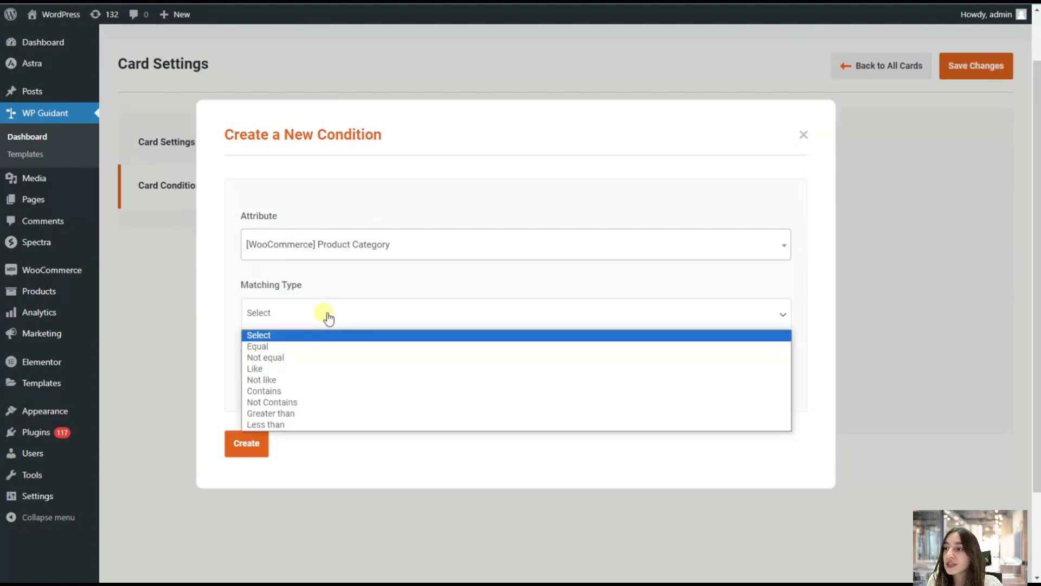
click(293, 347)
click(299, 380)
scroll(301, 386, down, 1)
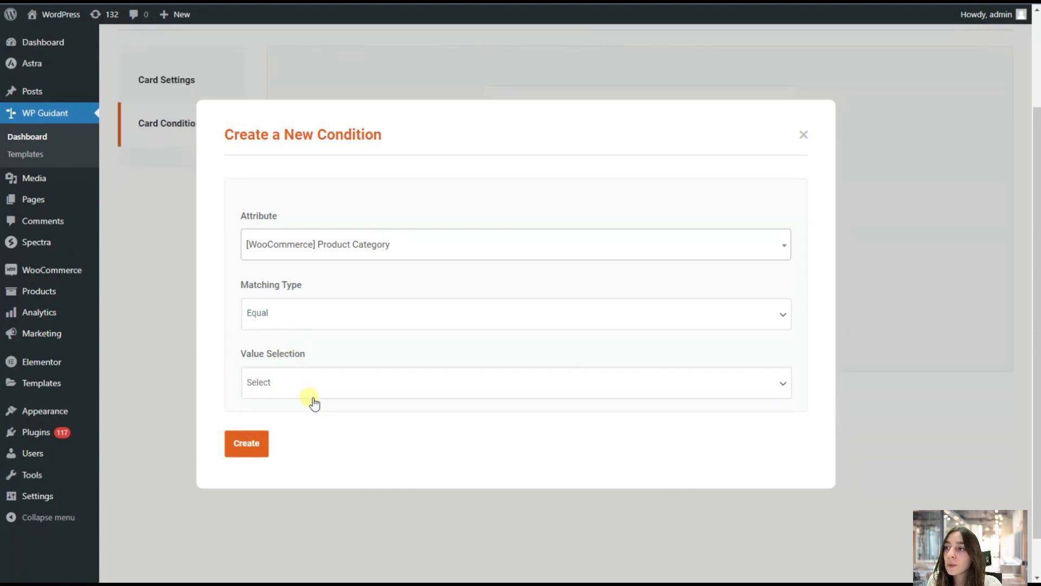
click(310, 389)
click(302, 415)
scroll(310, 404, down, 1)
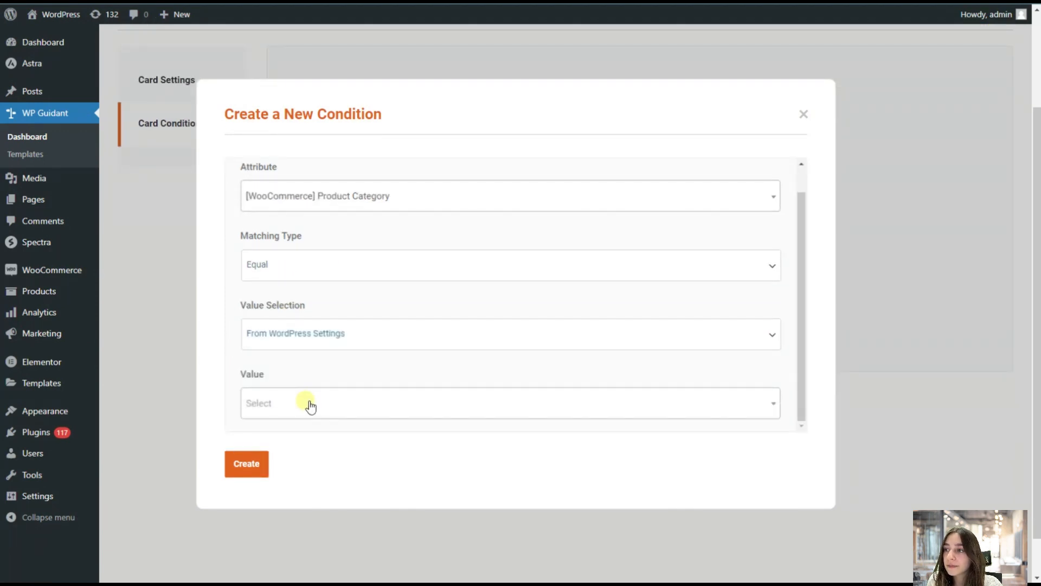
Set the condition's value to T-shirts and create the condition
click(309, 410)
scroll(304, 418, down, 1)
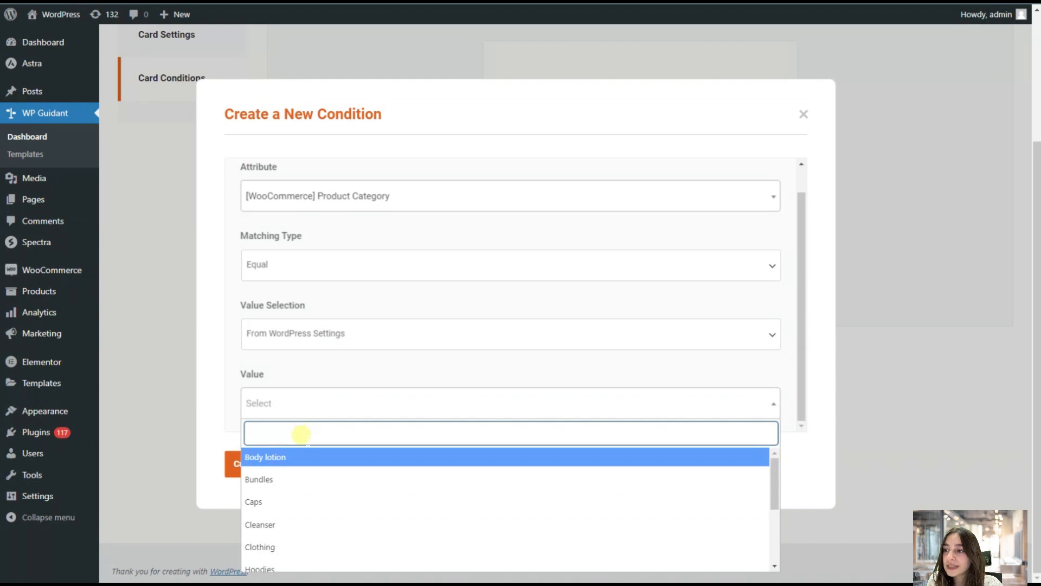
scroll(300, 483, down, 3)
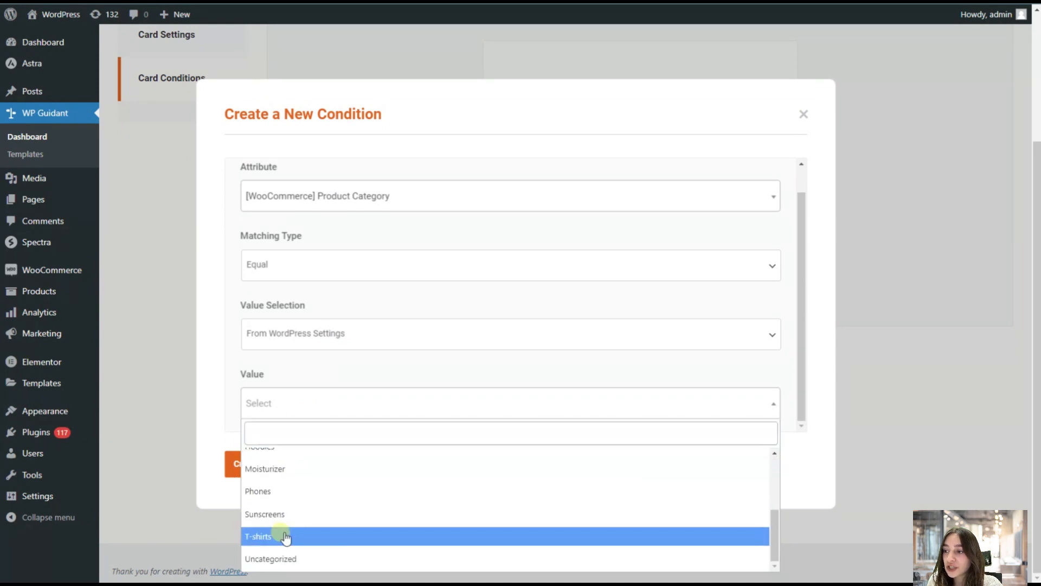
click(286, 537)
click(261, 469)
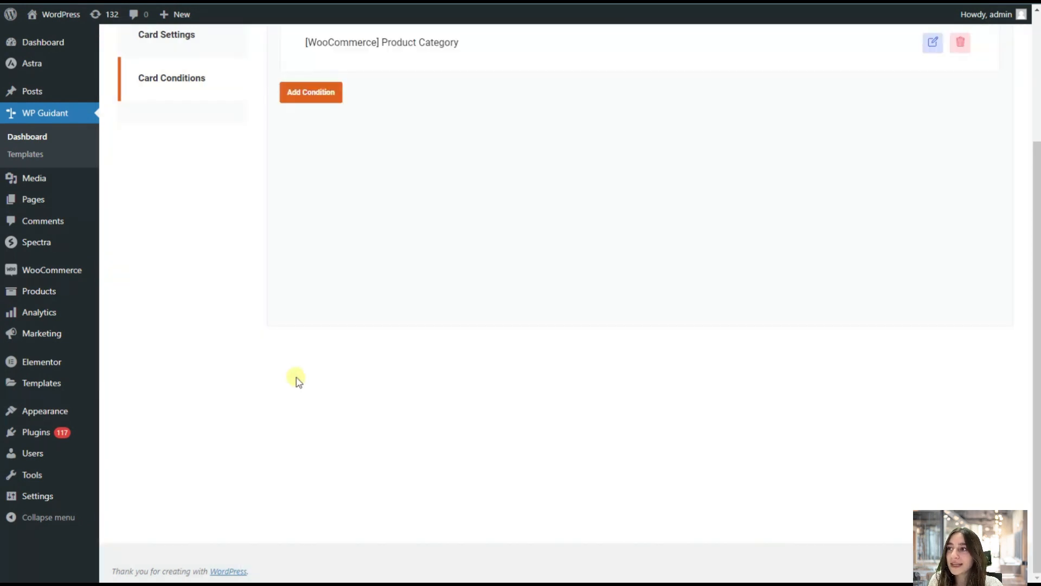
Return to the filter's card list and start a new card labelled "Hoodie"
scroll(298, 381, up, 3)
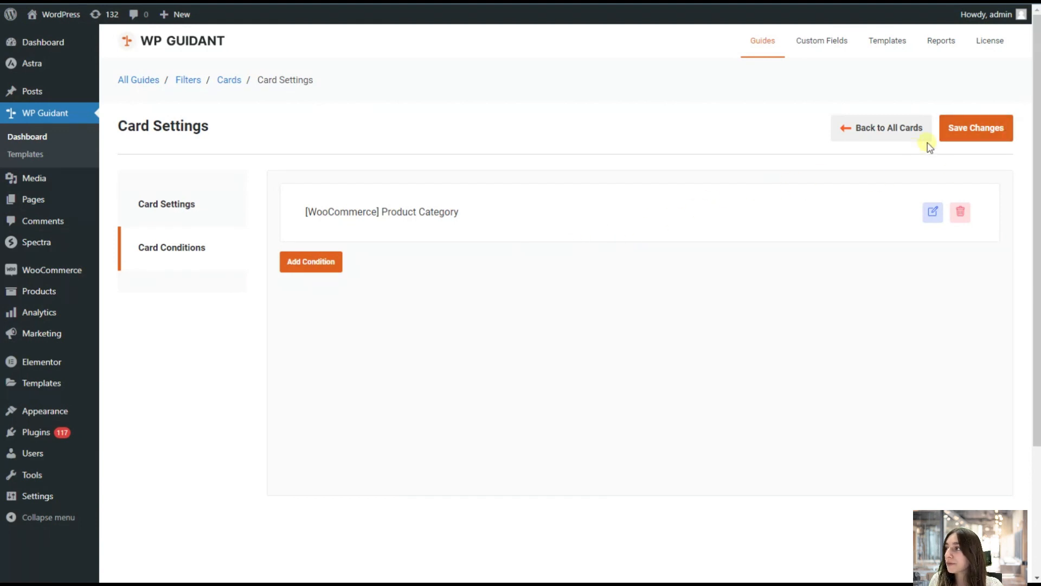
click(905, 135)
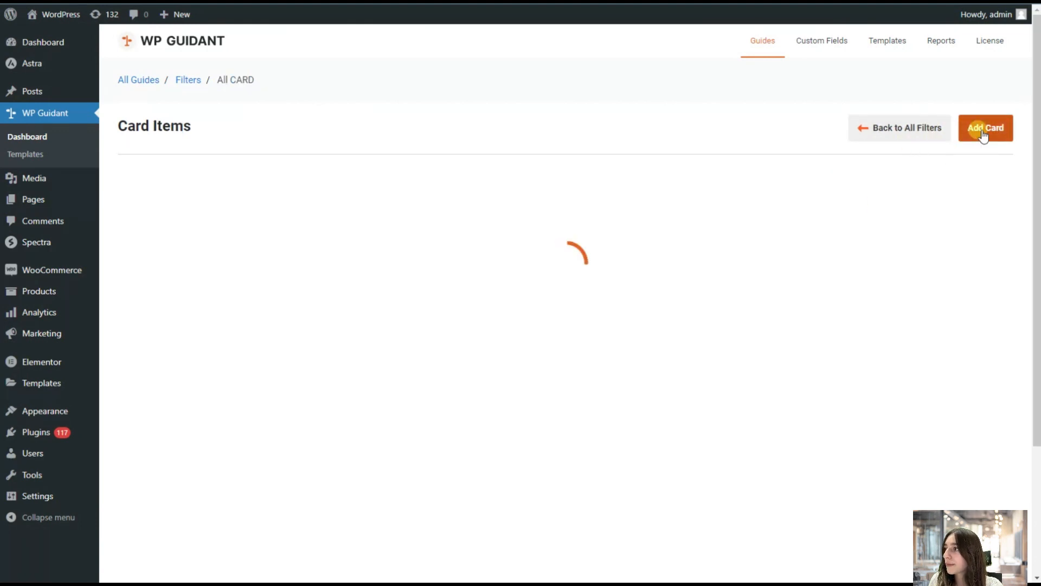
click(983, 135)
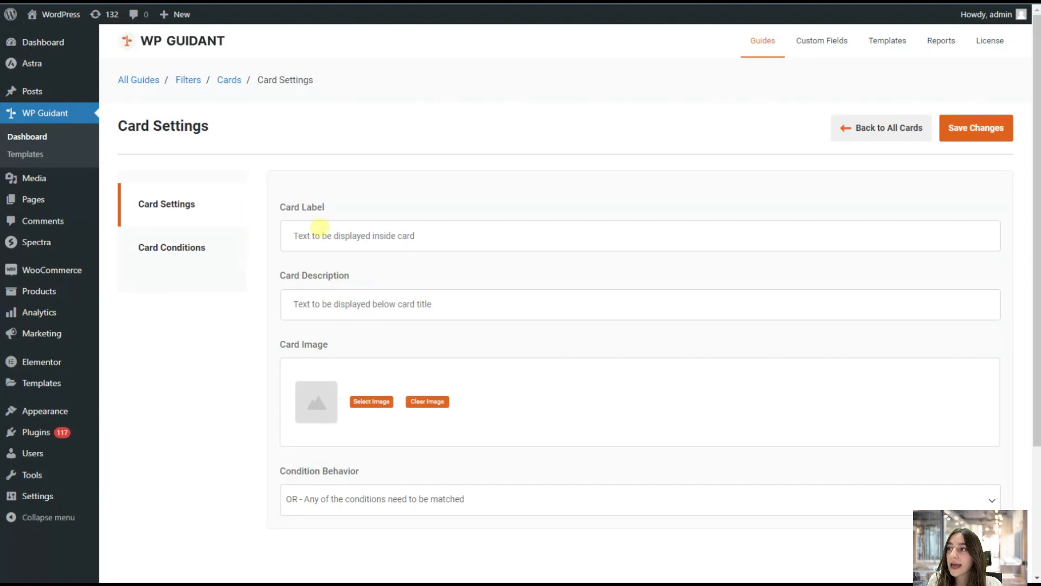
click(324, 234)
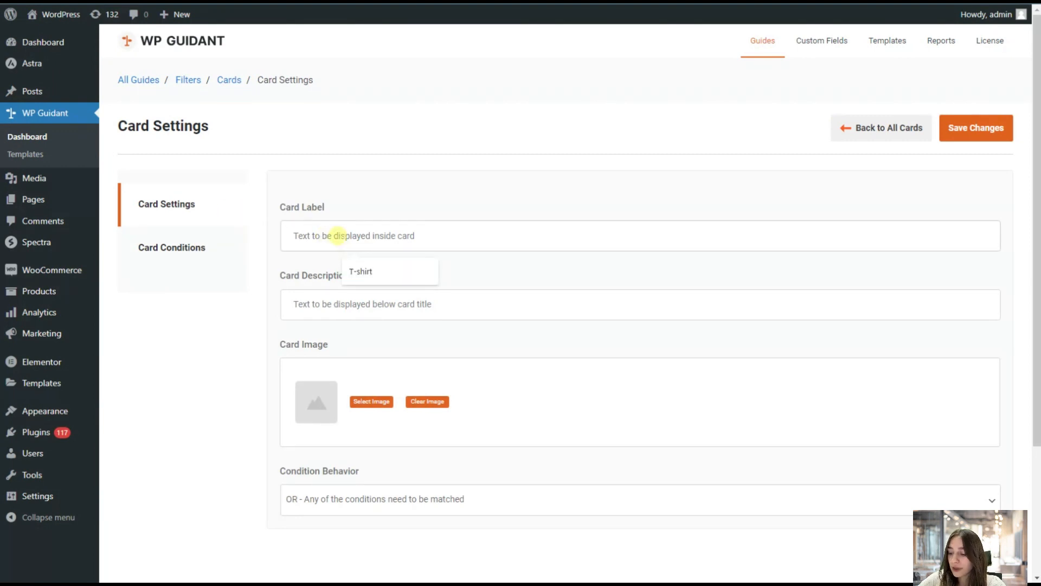
text(Hoodie)
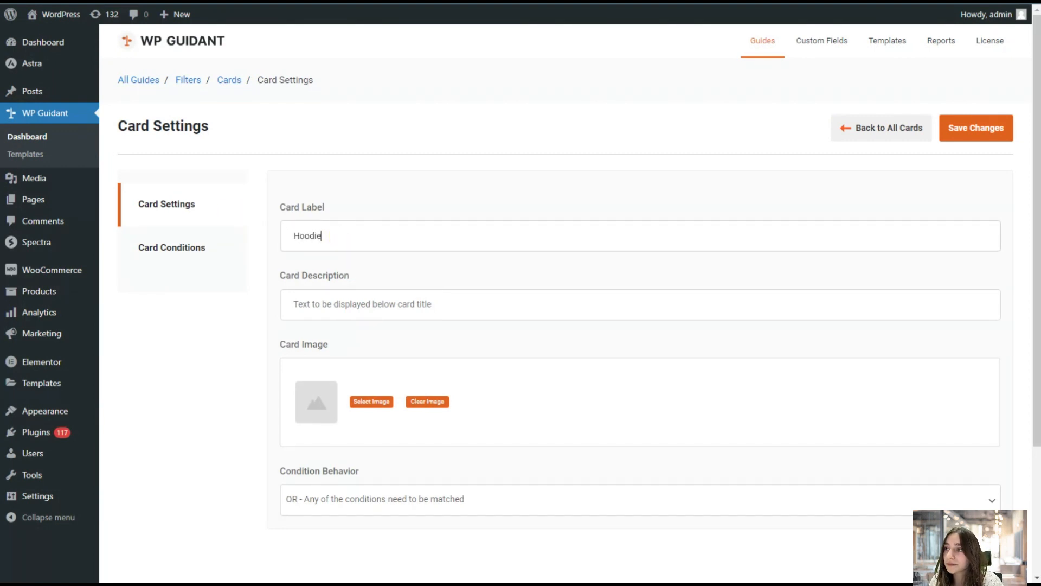
Set the Hoodie card's image to hoodie-with-zipper-2.jpg from the media library
click(381, 407)
scroll(321, 372, down, 8)
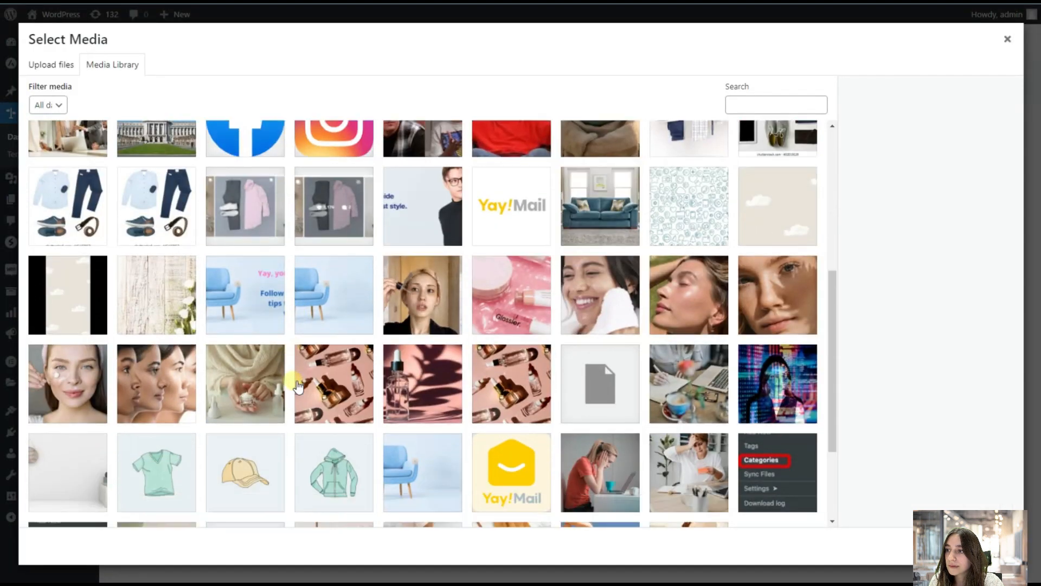
click(320, 339)
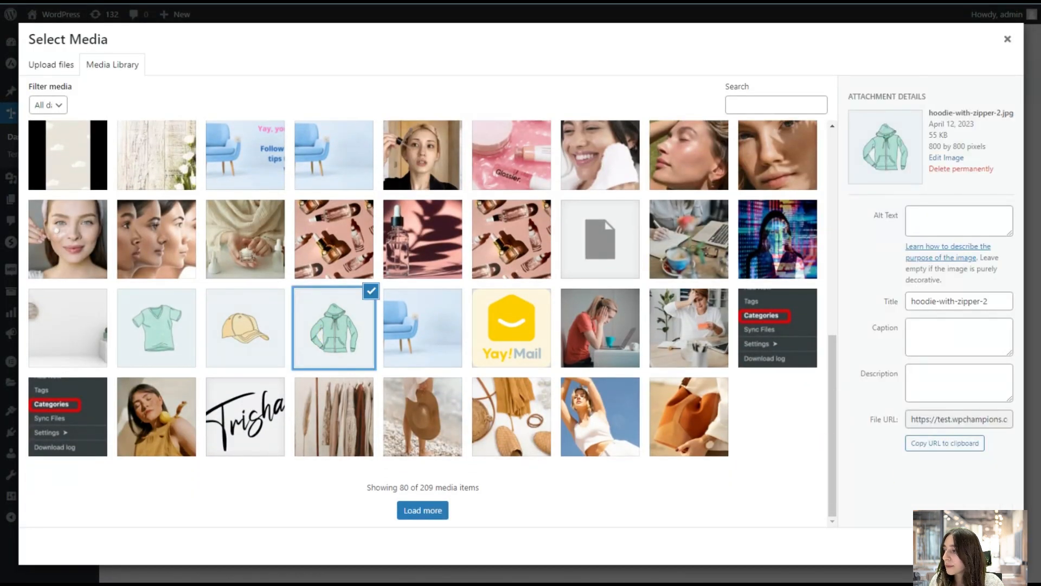
click(993, 545)
Start a [WooCommerce] Product Category condition for the Hoodie card with matching type Equal and value selection From WordPress Settings
scroll(263, 256, down, 2)
click(187, 183)
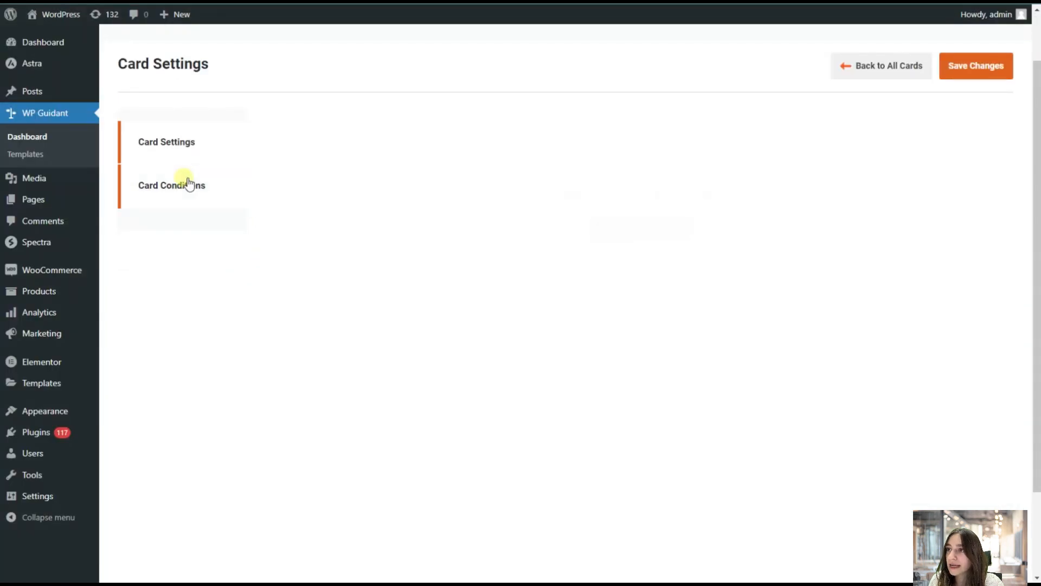
click(644, 234)
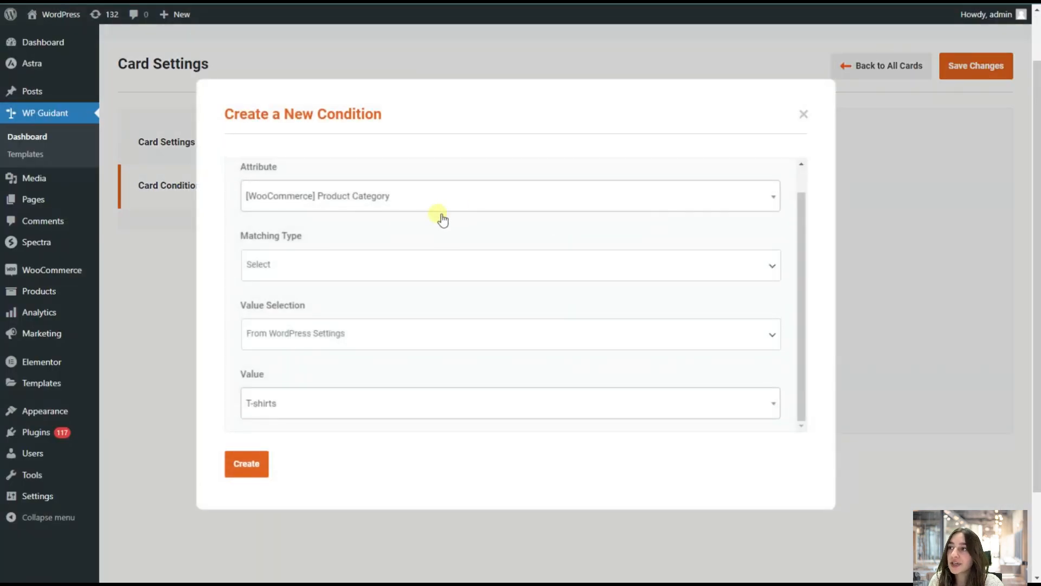
click(380, 198)
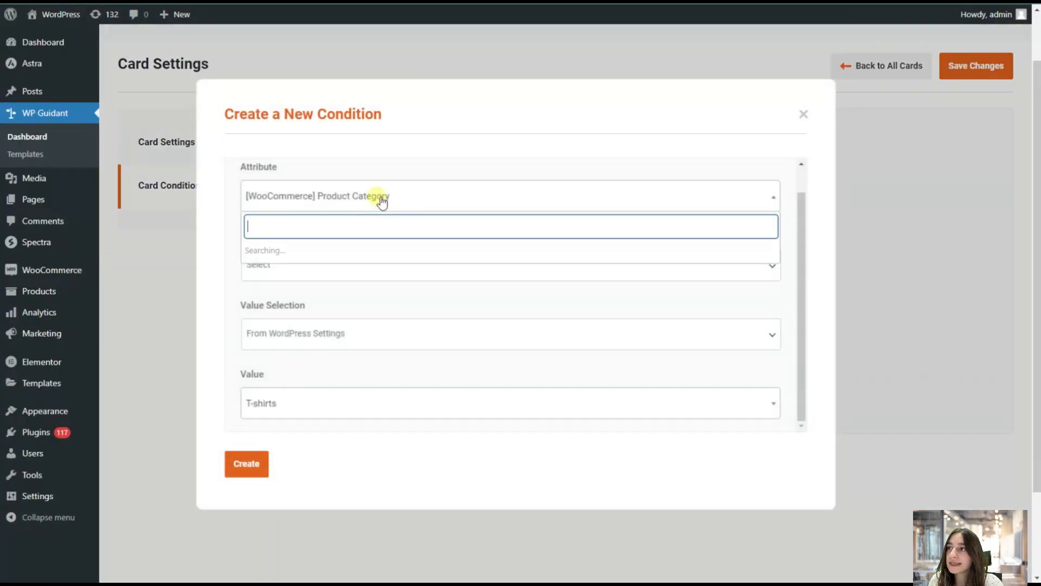
click(222, 257)
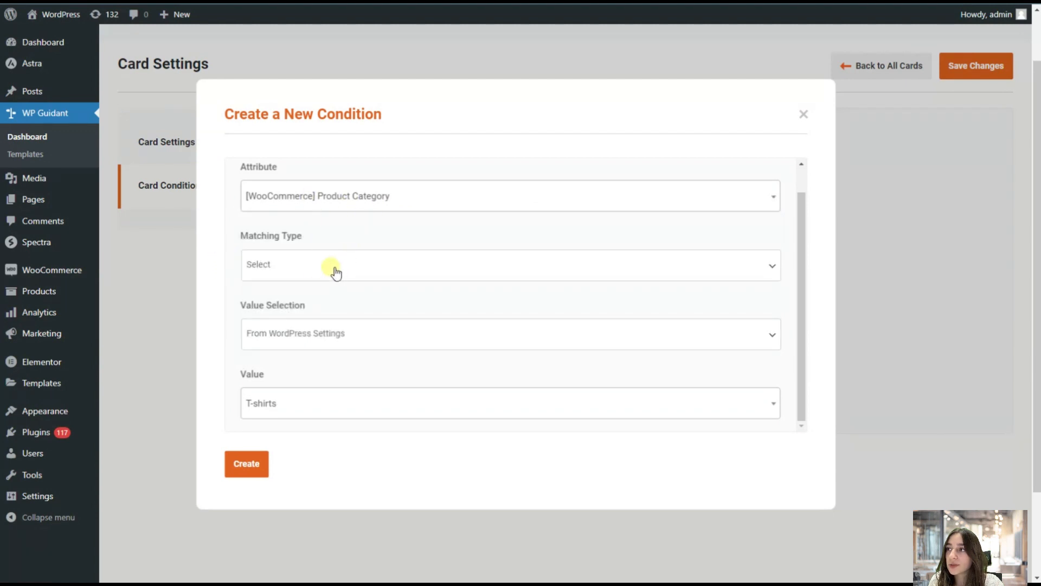
click(309, 270)
click(298, 301)
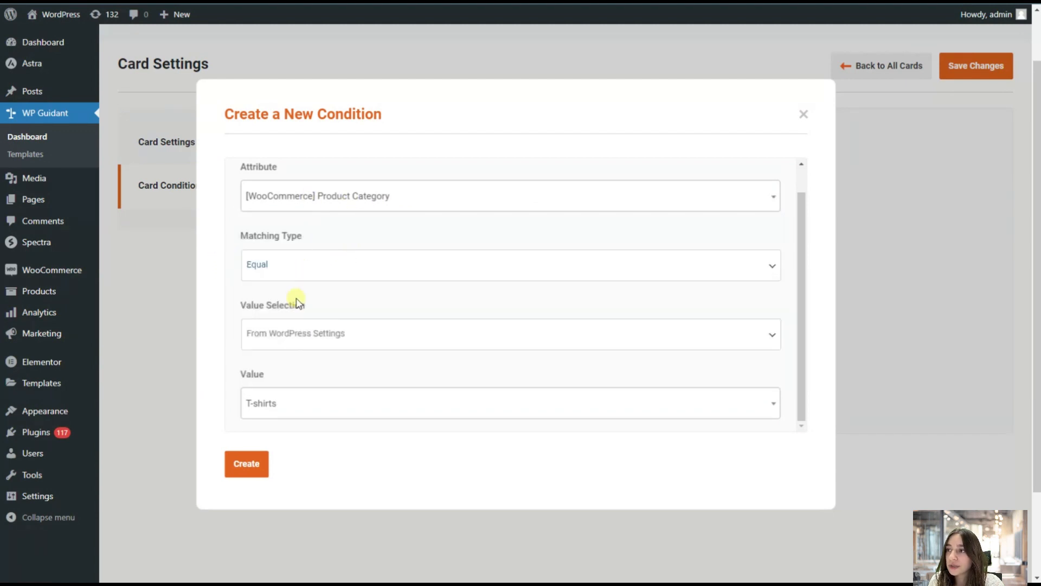
click(298, 332)
click(294, 366)
Create the condition with the value Hoodies and save the Hoodie card's changes
click(288, 401)
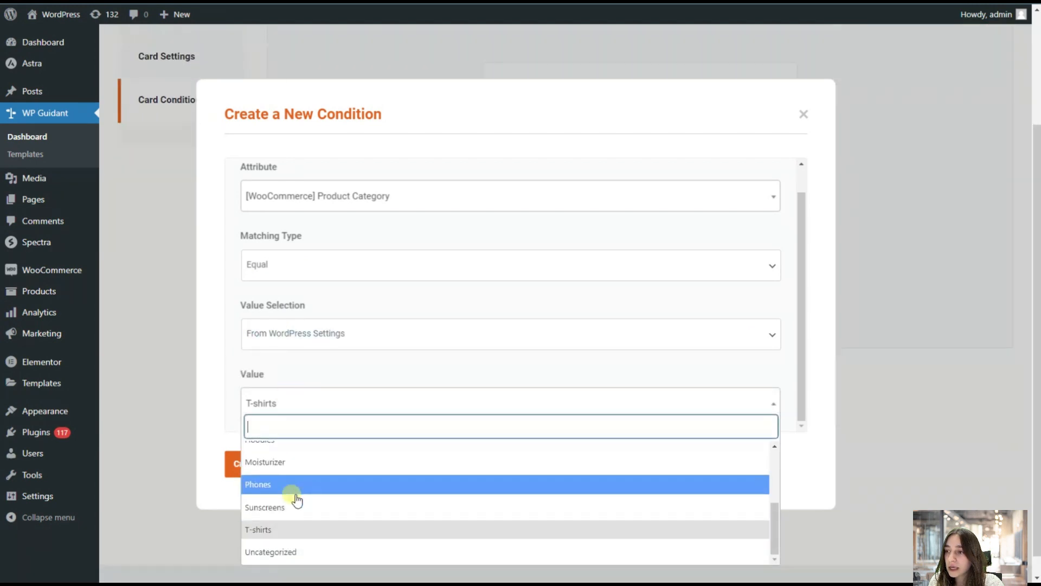
scroll(293, 496, up, 5)
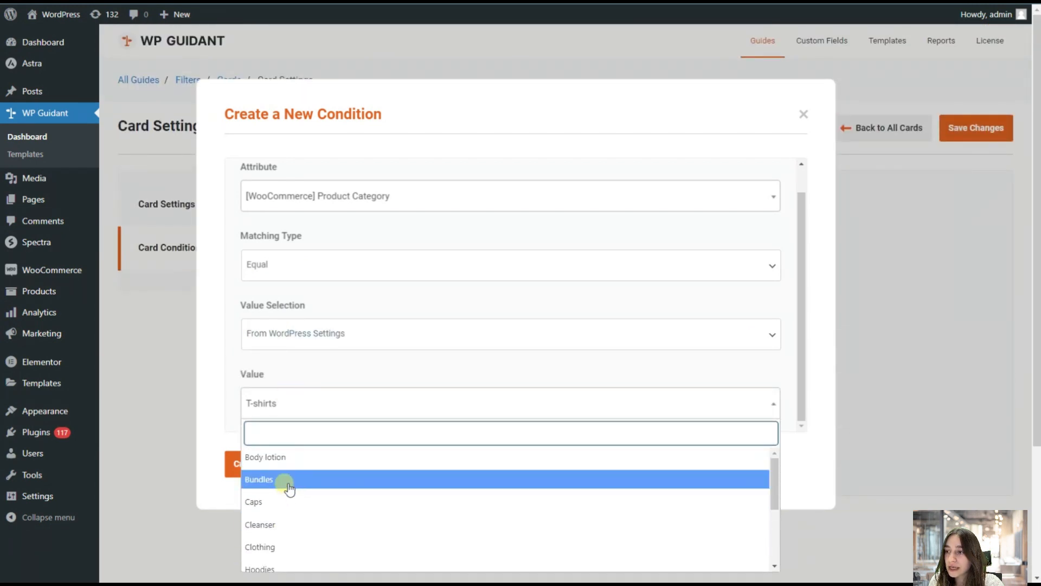
scroll(288, 497, down, 1)
click(281, 505)
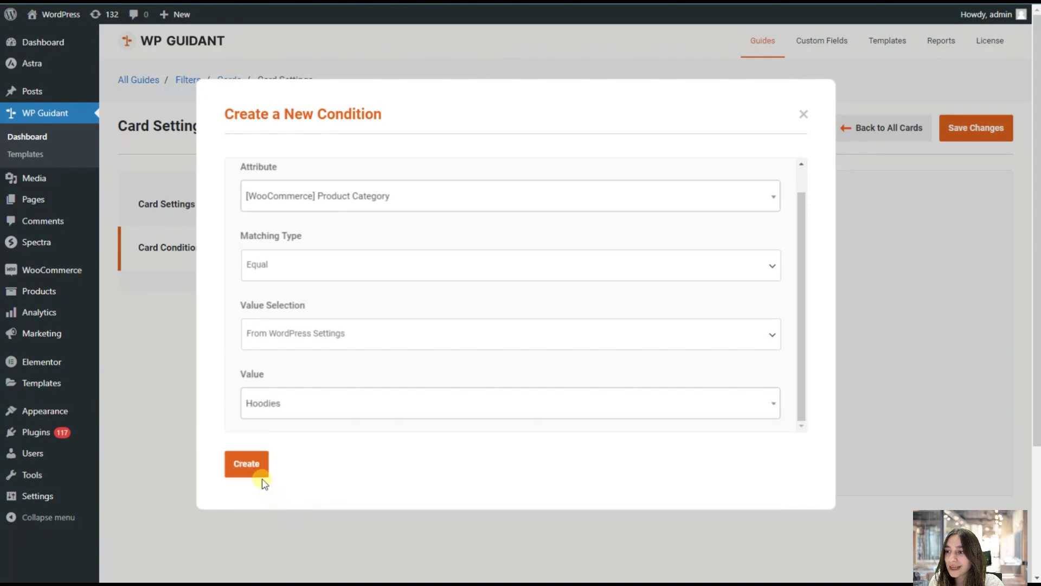
click(265, 479)
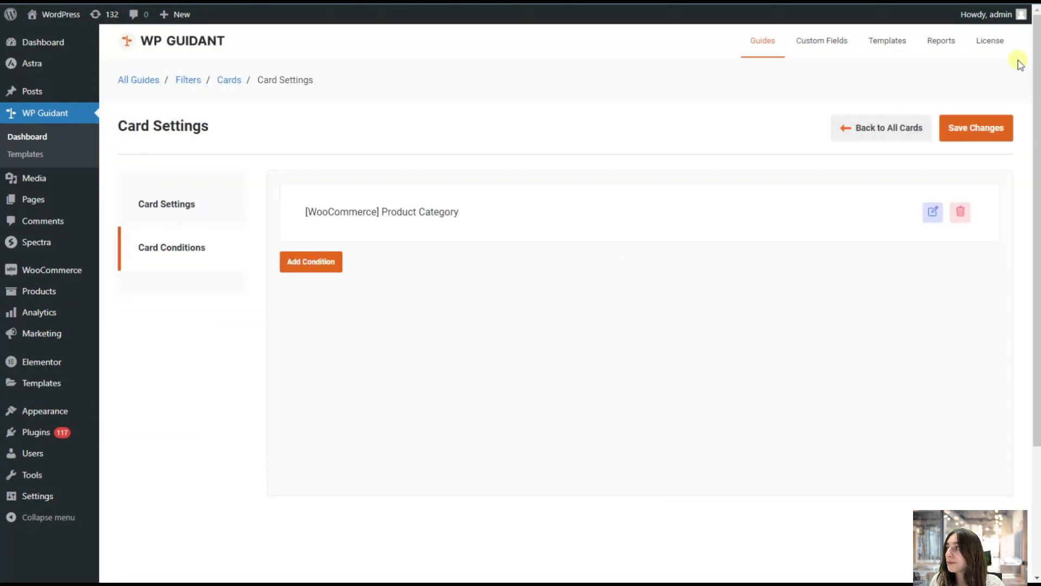
click(990, 129)
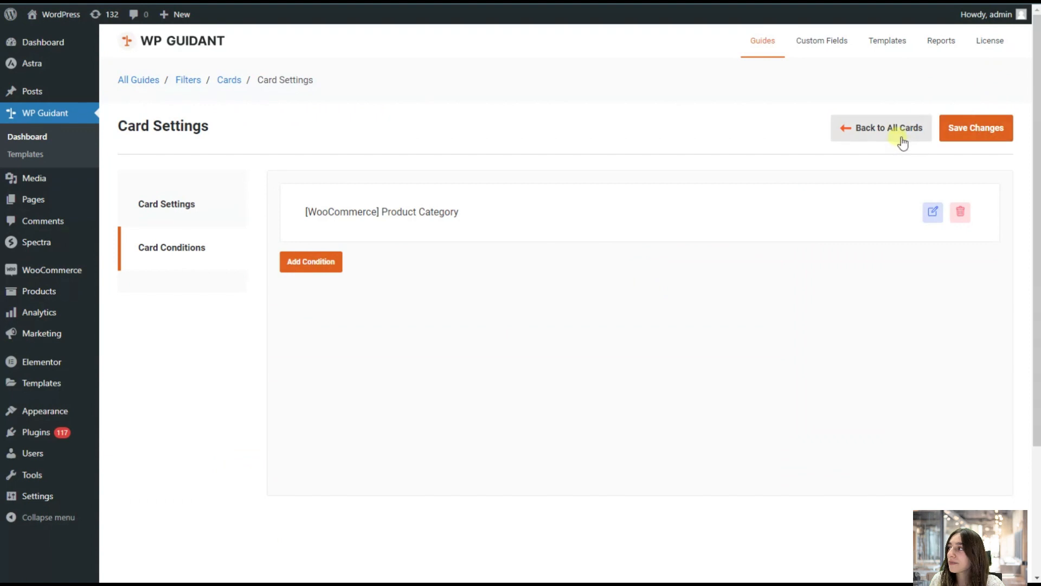
Go back to all cards and start a new card labelled "Cap"
click(899, 136)
click(987, 139)
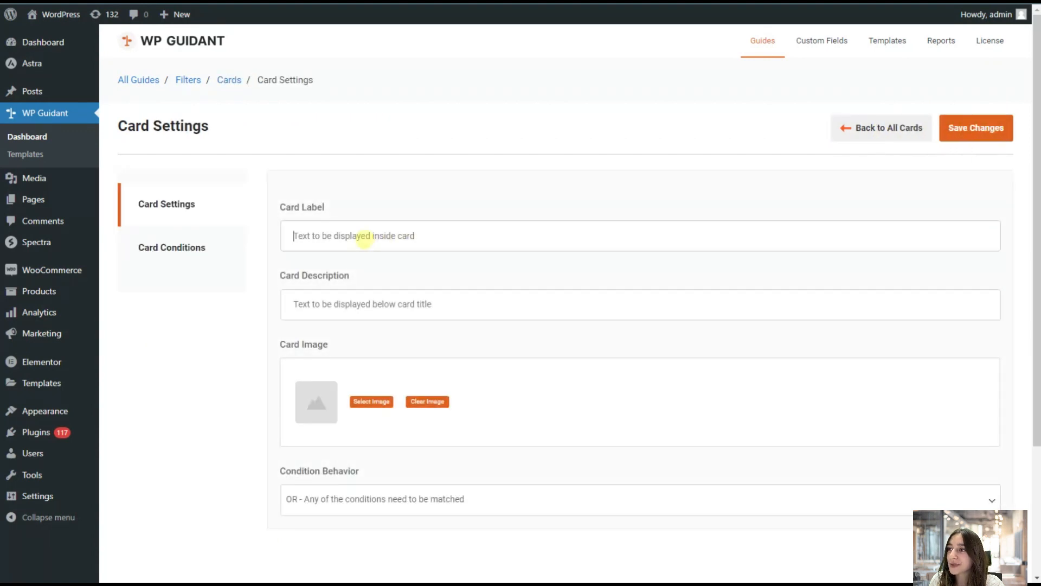
click(371, 237)
text(Cap)
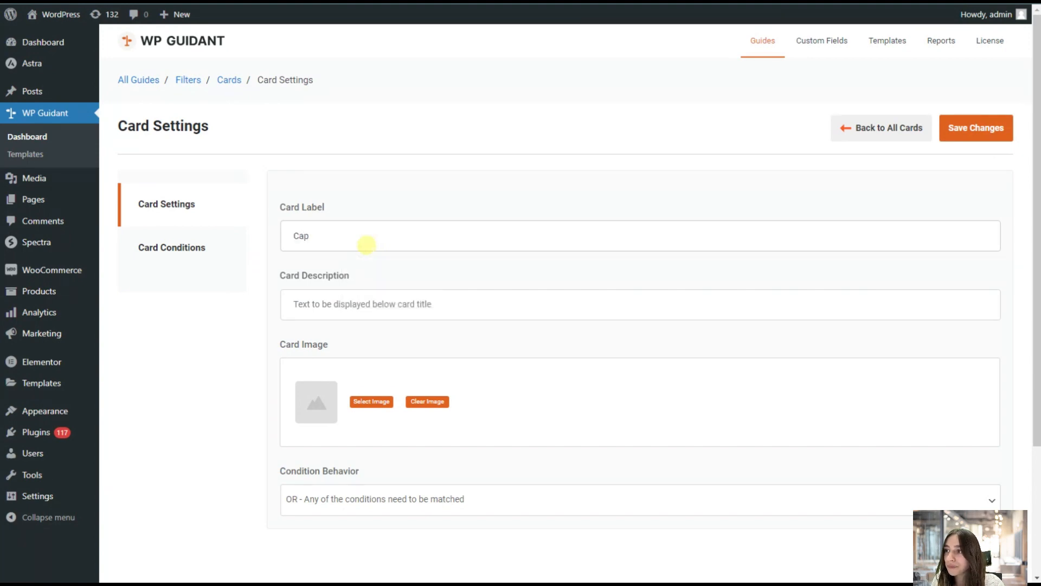
Choose an image for the Cap card from the media library
click(380, 402)
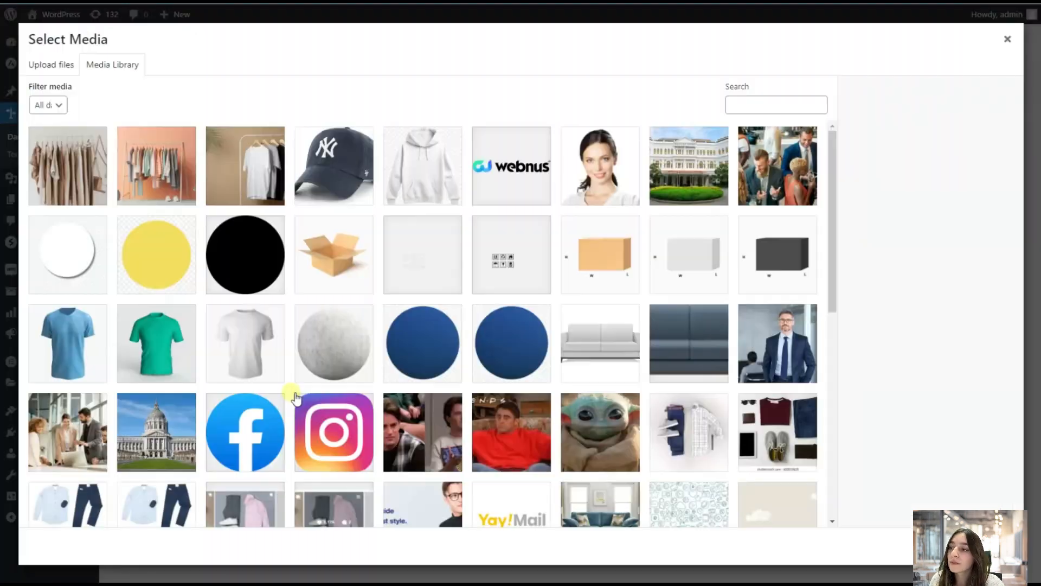
scroll(293, 395, down, 10)
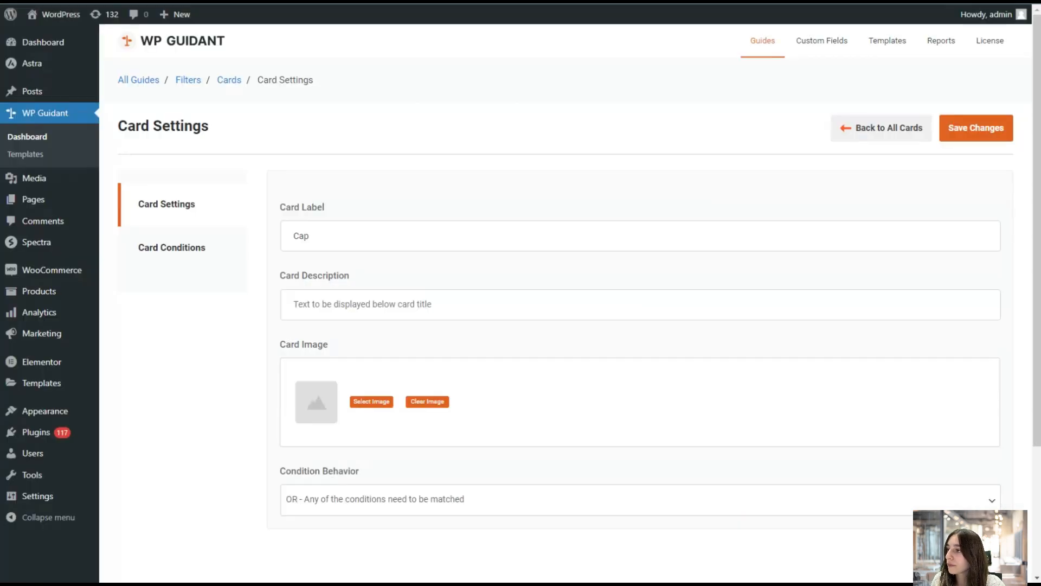
scroll(521, 271, down, 2)
Create the Cap card's [WooCommerce] Product Category condition with matching type Equal, value selection From WordPress Settings and value Caps, and save the card
click(209, 193)
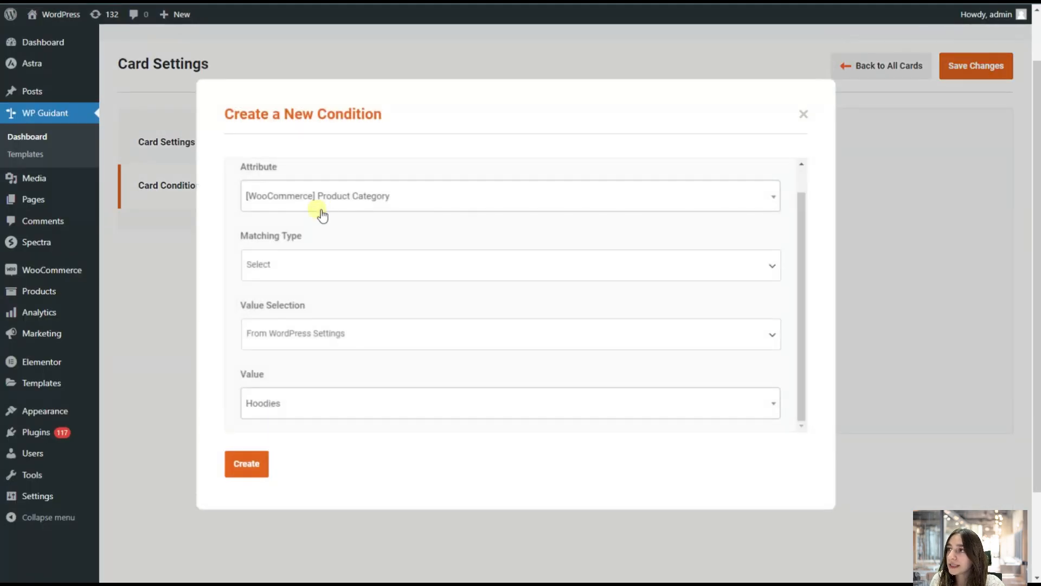
click(288, 264)
click(288, 296)
click(295, 333)
click(294, 370)
click(282, 403)
click(271, 490)
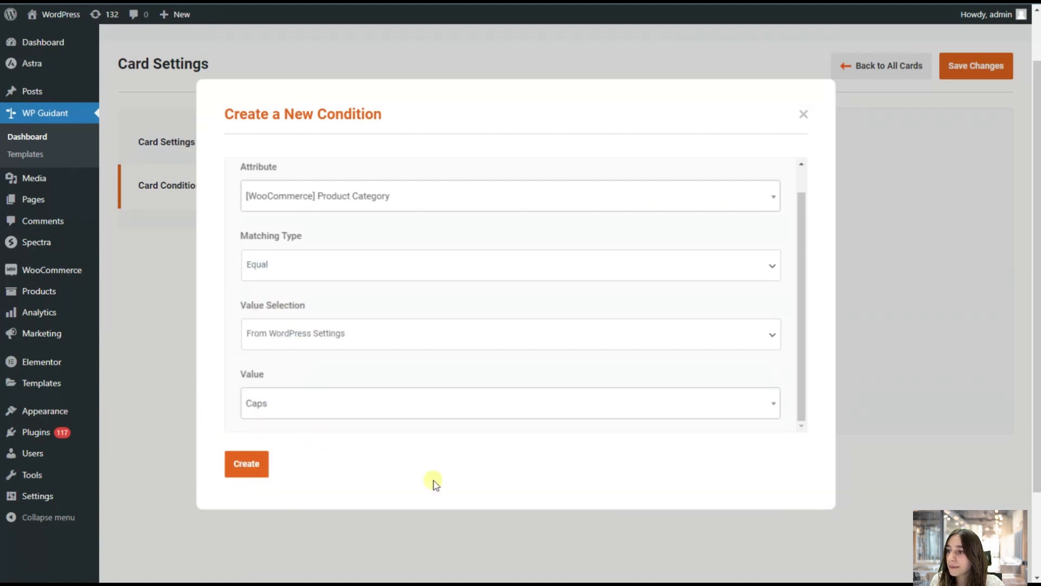
click(246, 463)
click(914, 133)
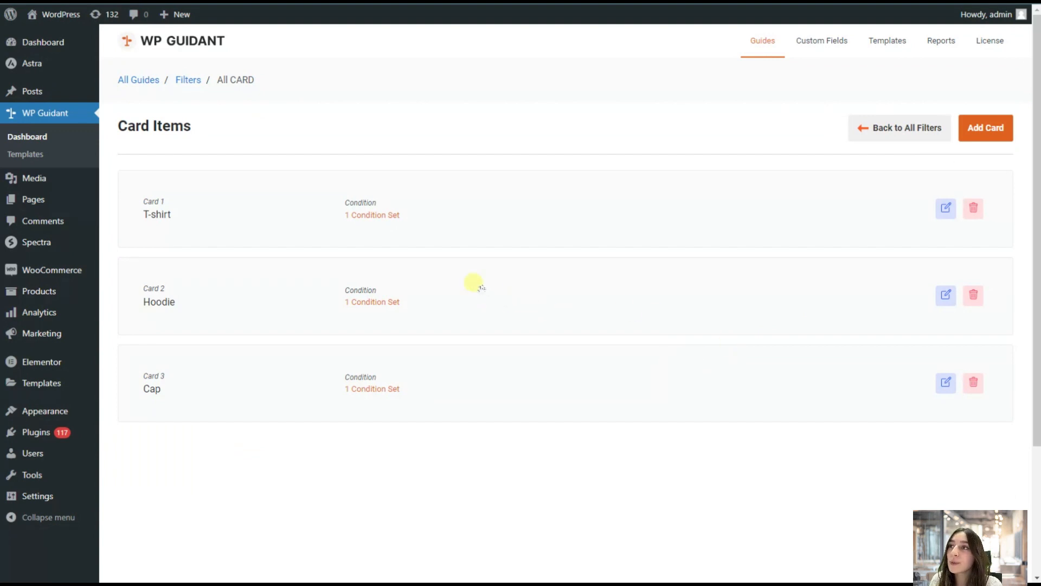
Return to all guides and copy the shortcode of the Product suggestions guide
click(157, 82)
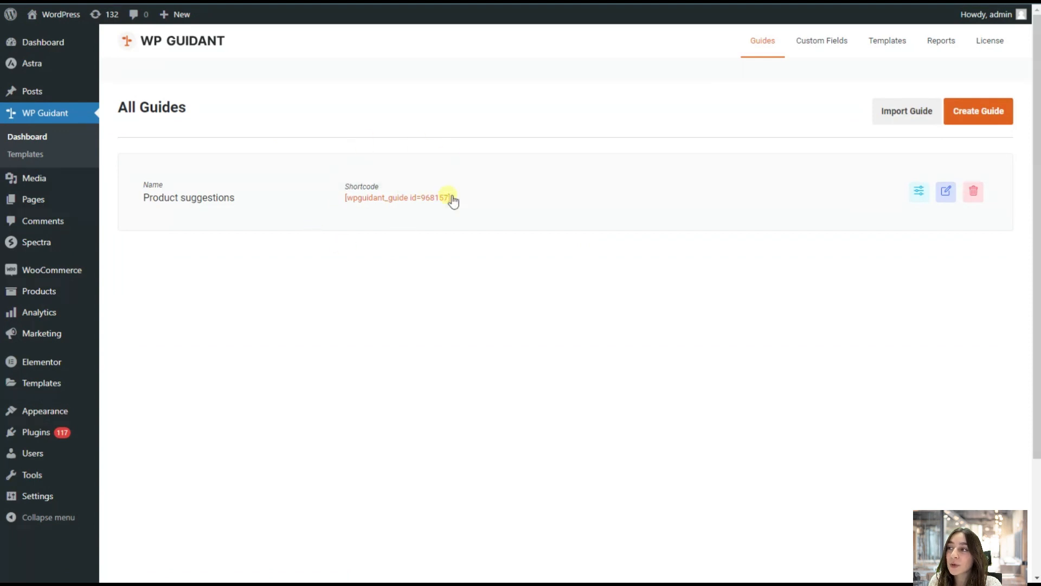
drag(453, 200, 342, 213)
key(ctrl+c)
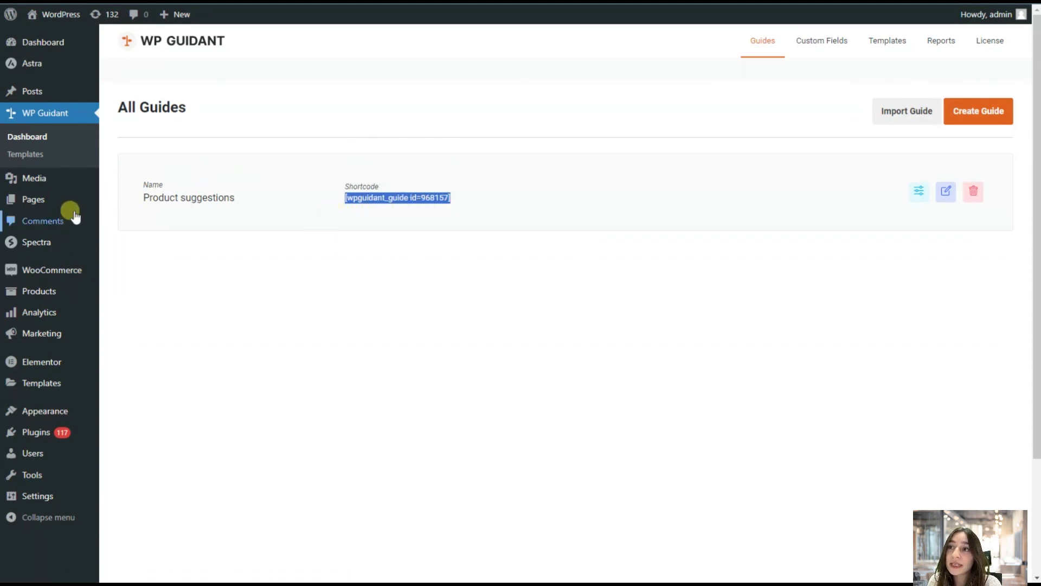
Open a new WordPress page in a separate browser tab and title it "Product Suggestions"
mouse_move(67, 200)
right_click(128, 220)
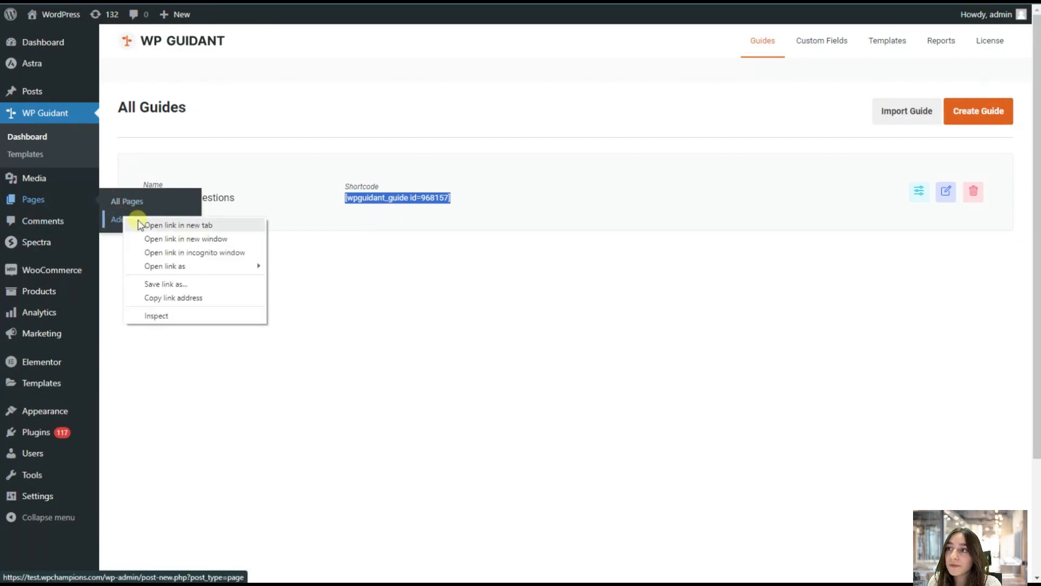
click(140, 224)
key(ctrl+Tab)
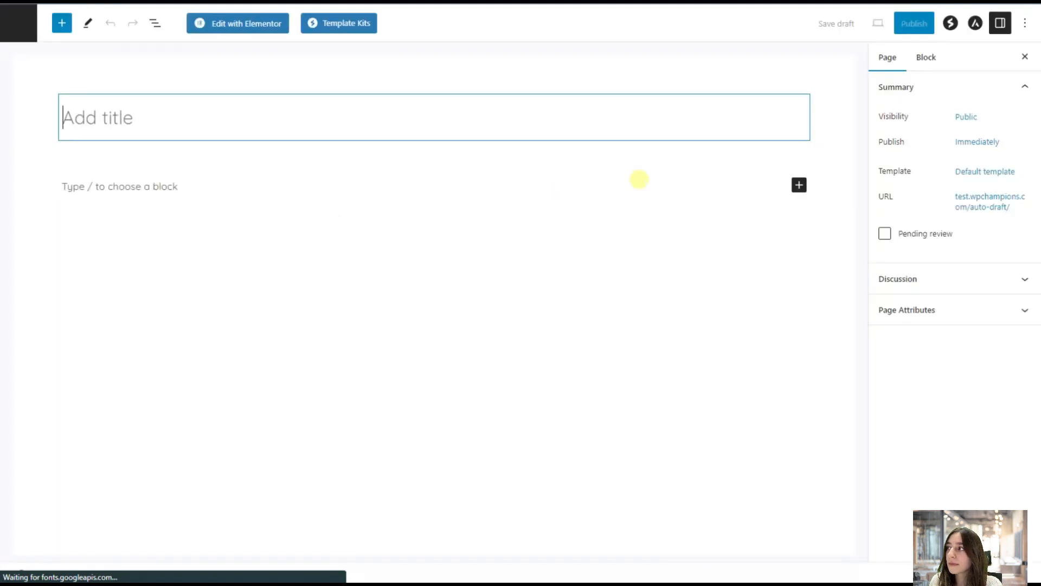
text(P)
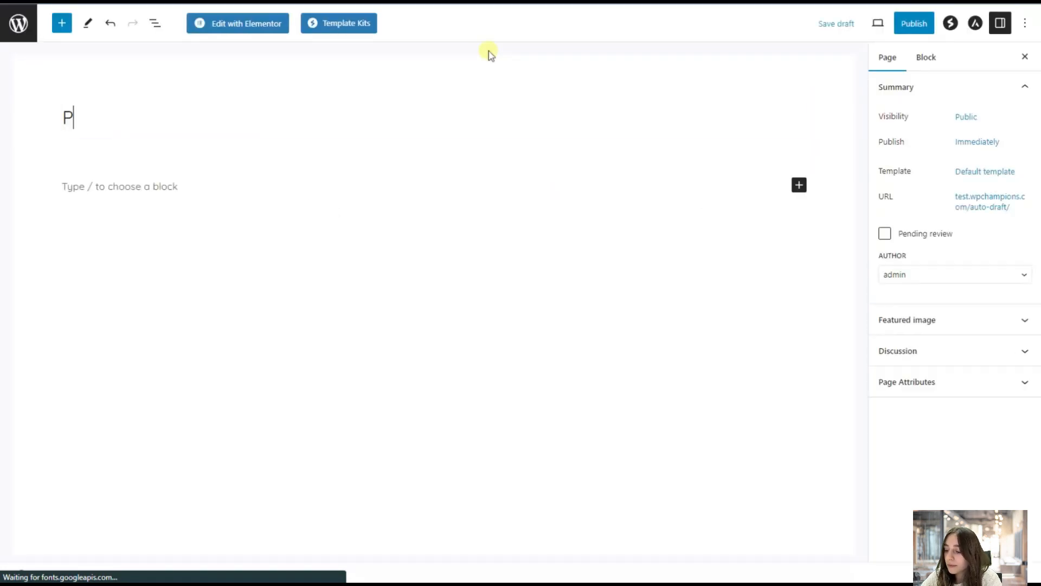
text(roduct S)
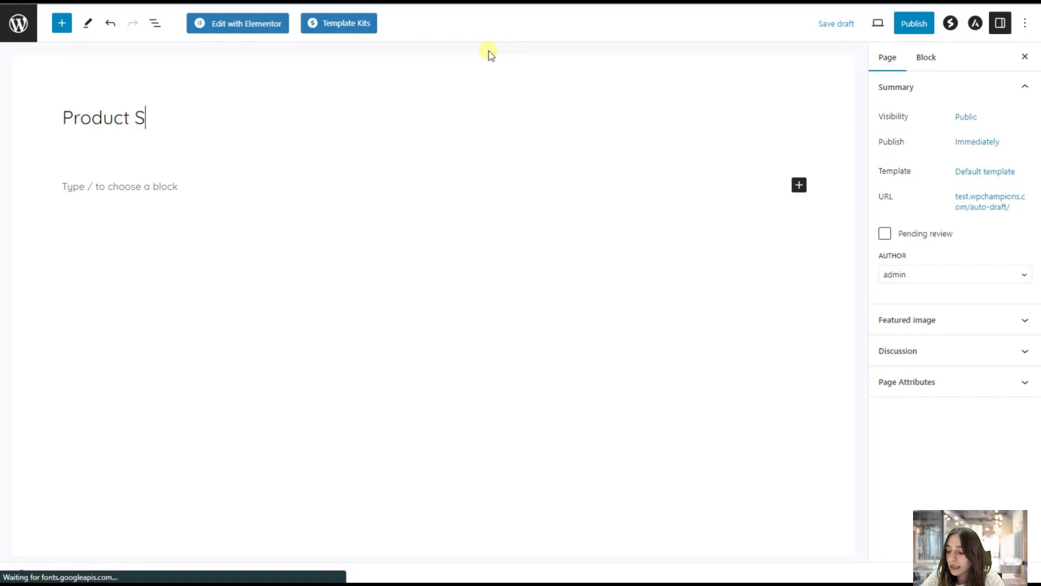
text(uggestions)
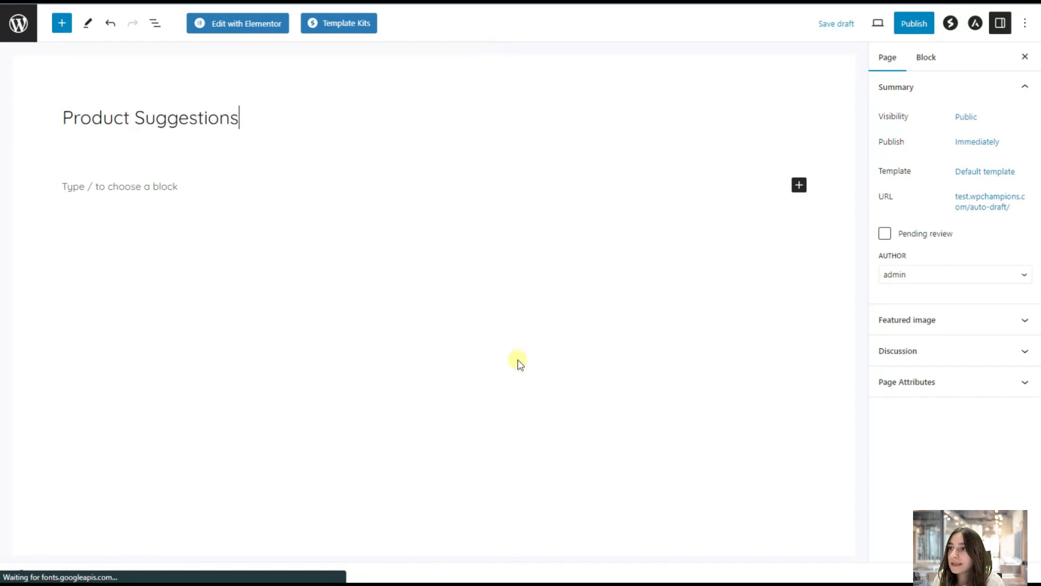
Add a Shortcode block below the page title containing the copied shortcode [wpguidant_guide id=968157]
click(175, 179)
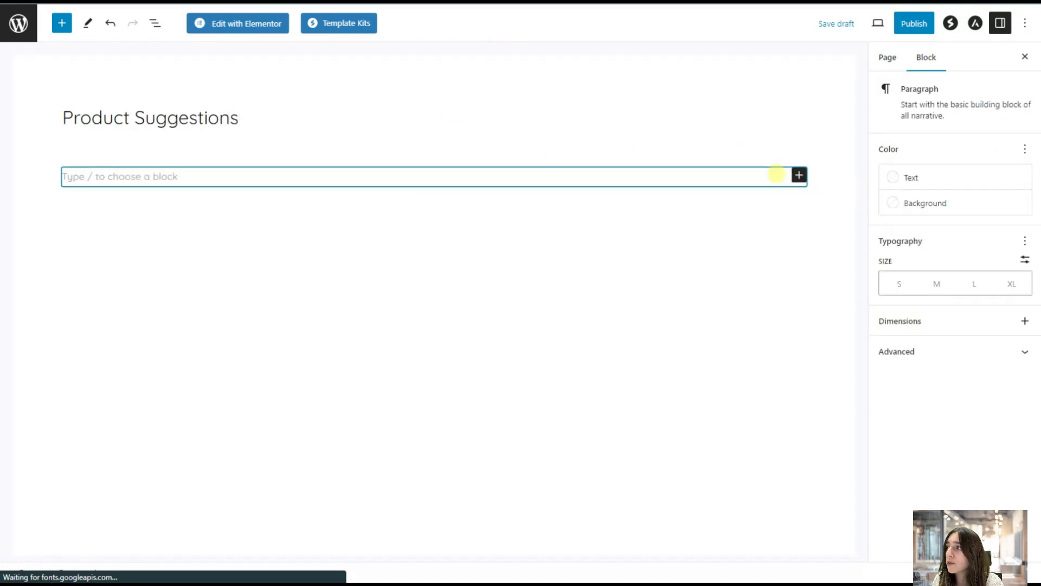
click(799, 177)
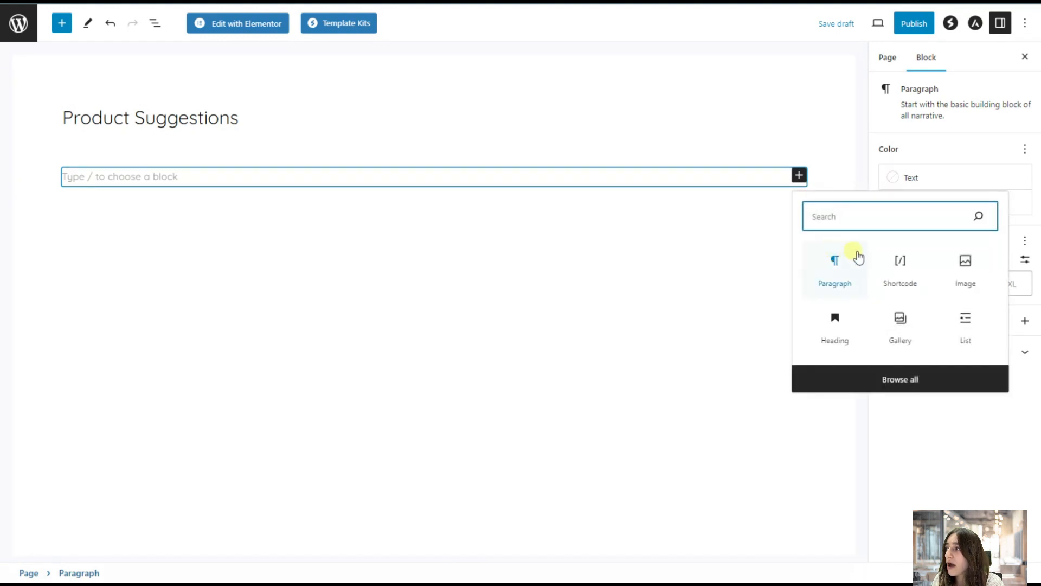
click(890, 271)
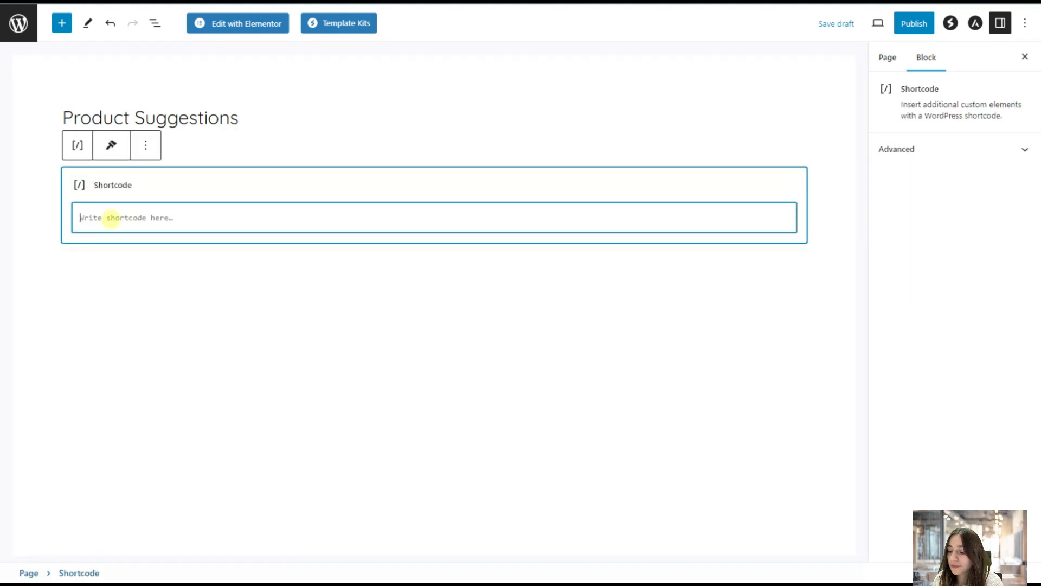
key(ctrl+v)
Publish the Product Suggestions page and open it on the live site
click(925, 24)
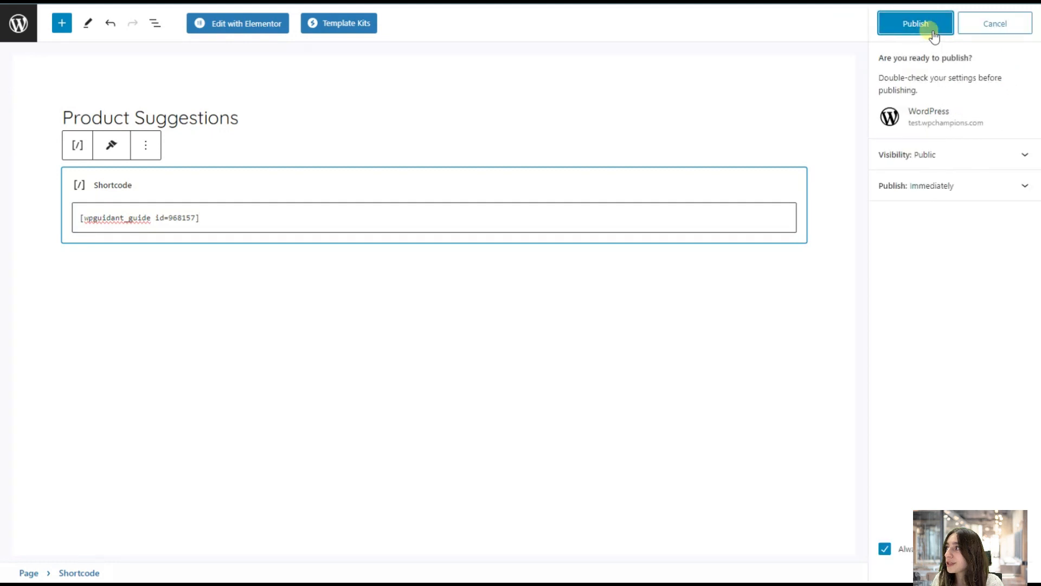
click(916, 32)
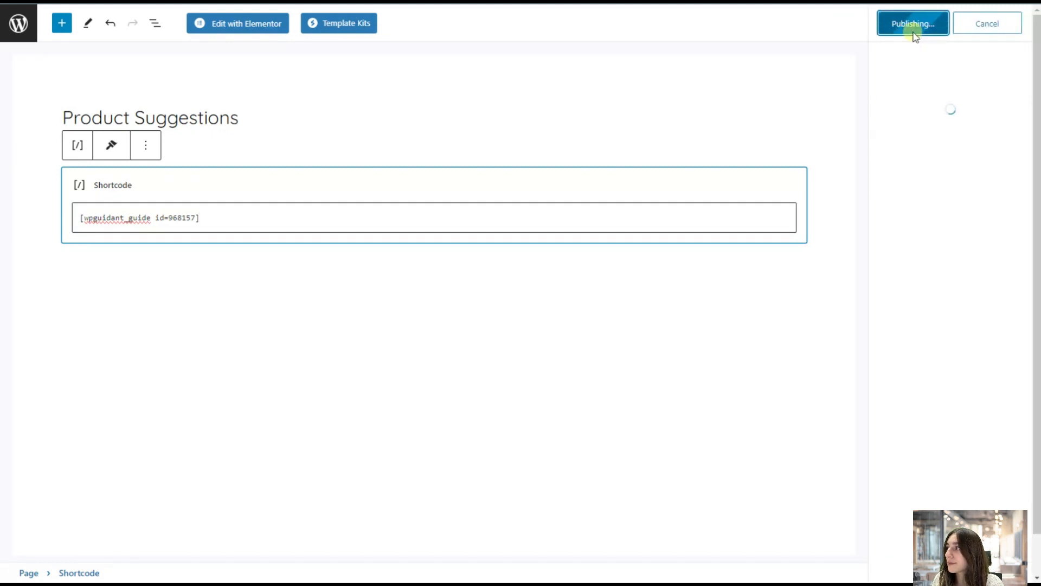
click(915, 163)
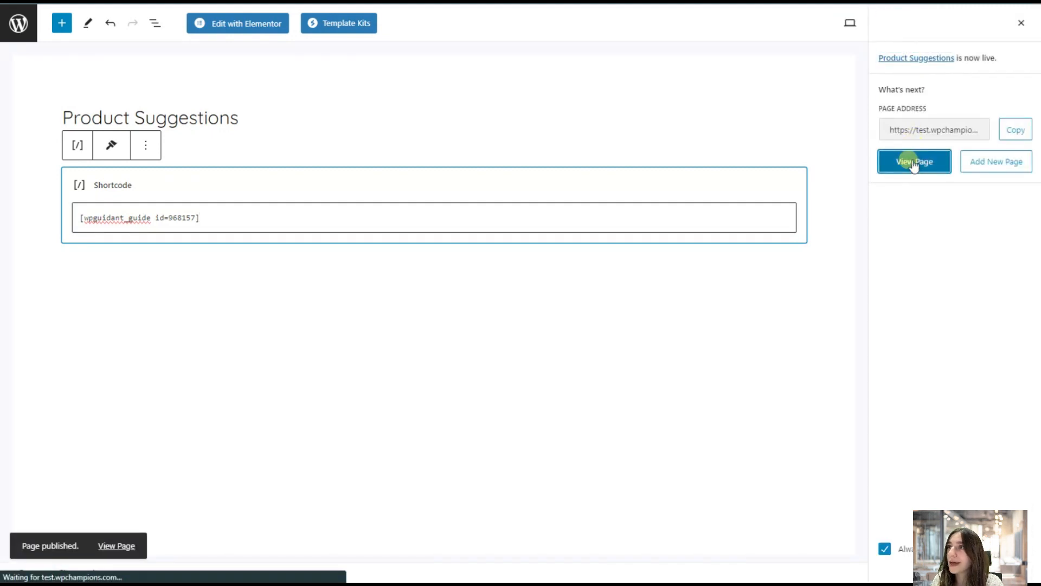
Test the guide on the live page by trying the three cards, then show and examine the results for T-shirt
scroll(483, 293, down, 2)
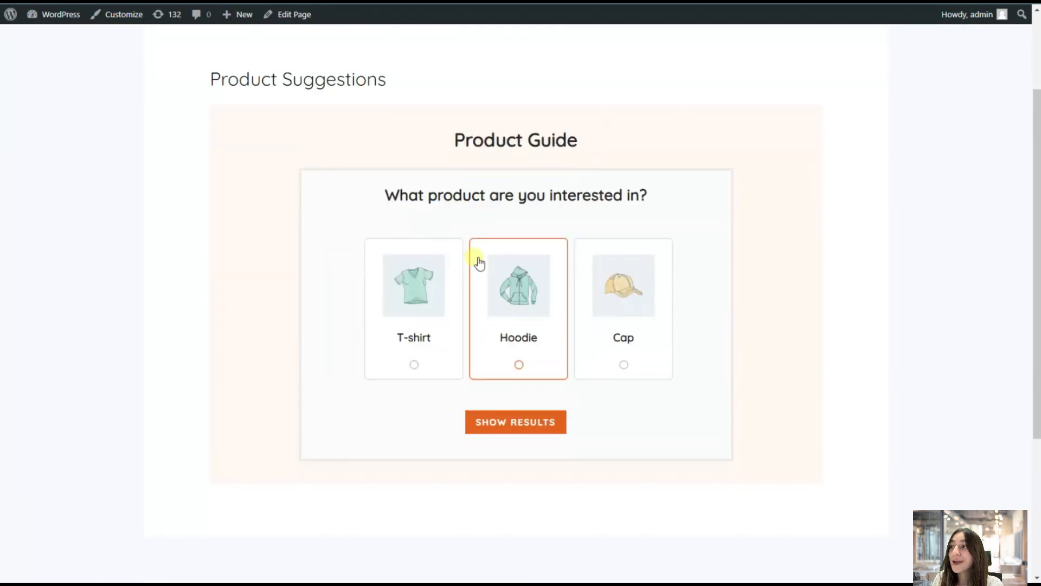
click(436, 298)
click(496, 297)
click(599, 279)
click(419, 314)
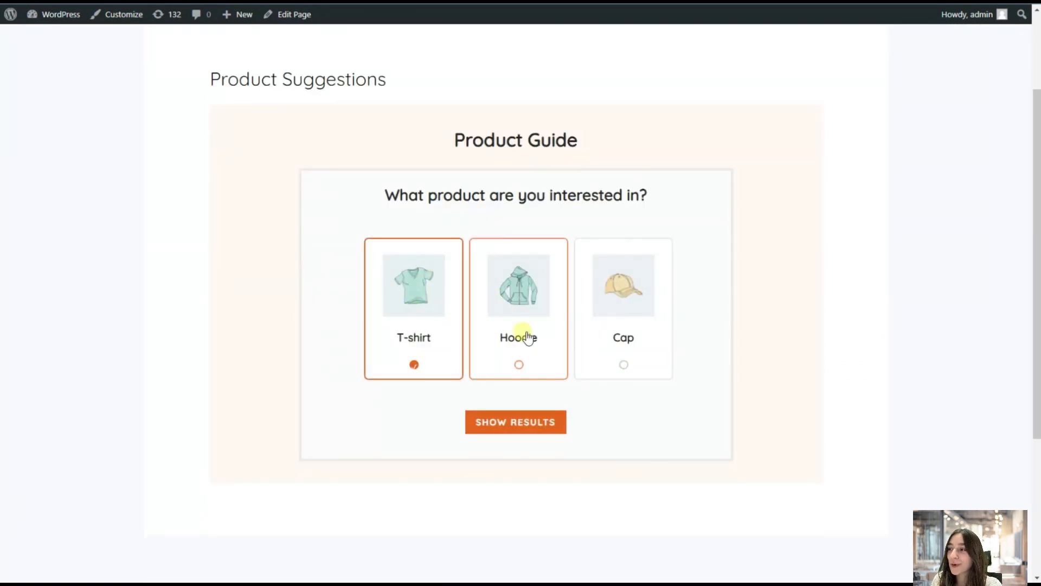
click(493, 421)
scroll(516, 320, down, 4)
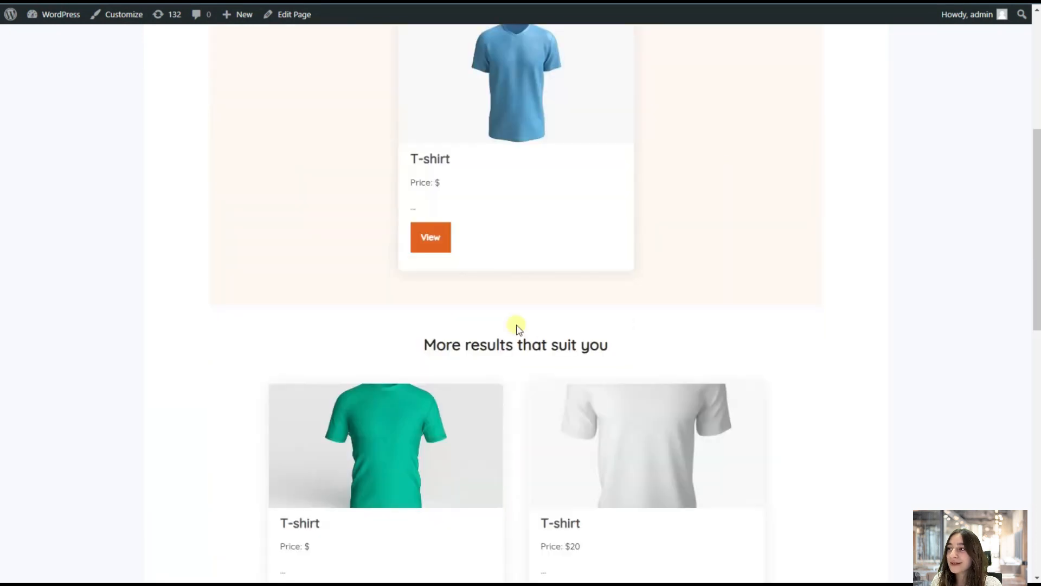
scroll(516, 328, up, 6)
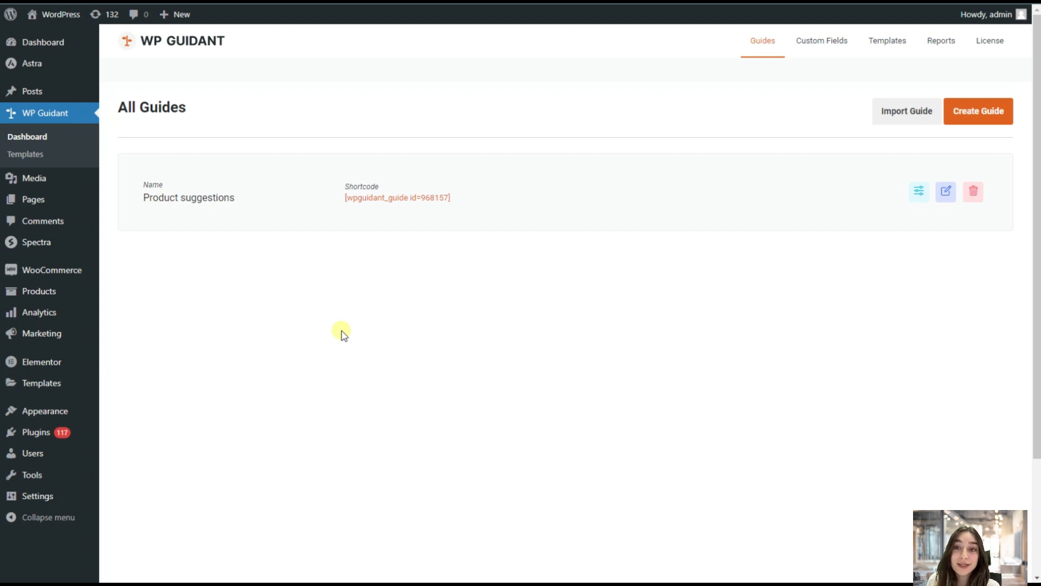
Start a new filter in the Product suggestions guide named "Product Price Range" with the title "What is your target price?"
click(931, 194)
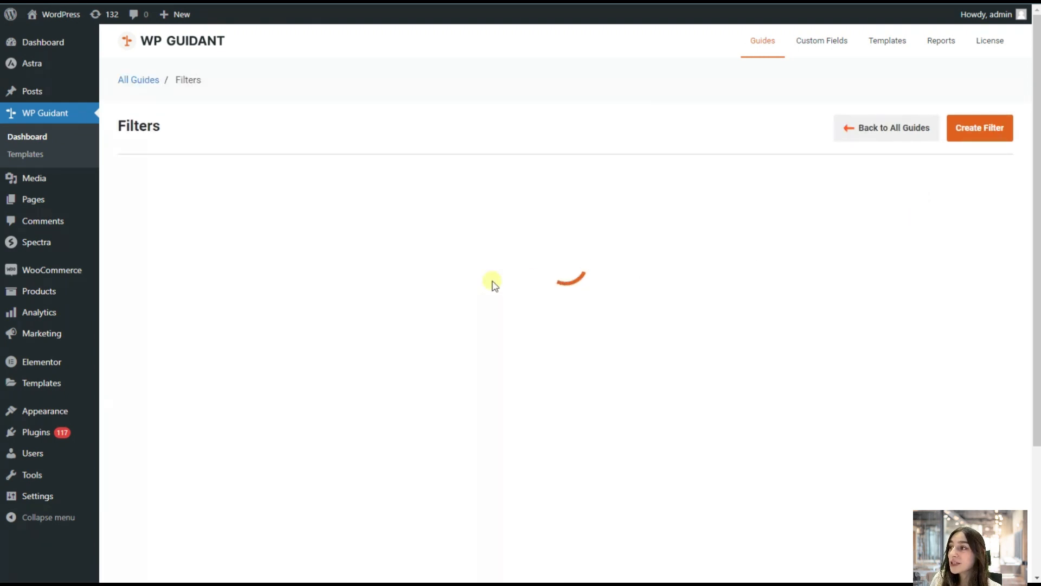
click(985, 130)
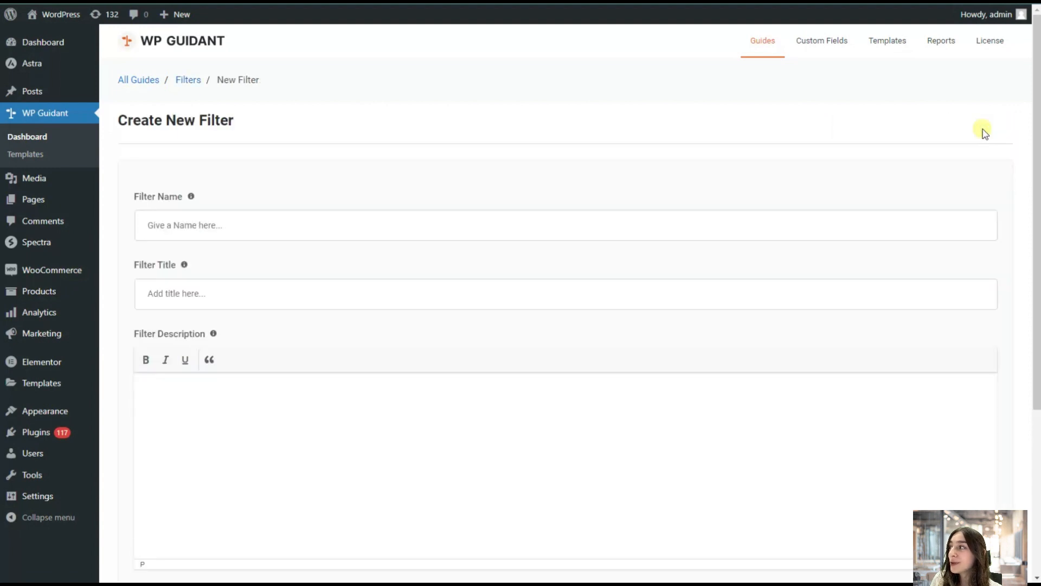
click(149, 225)
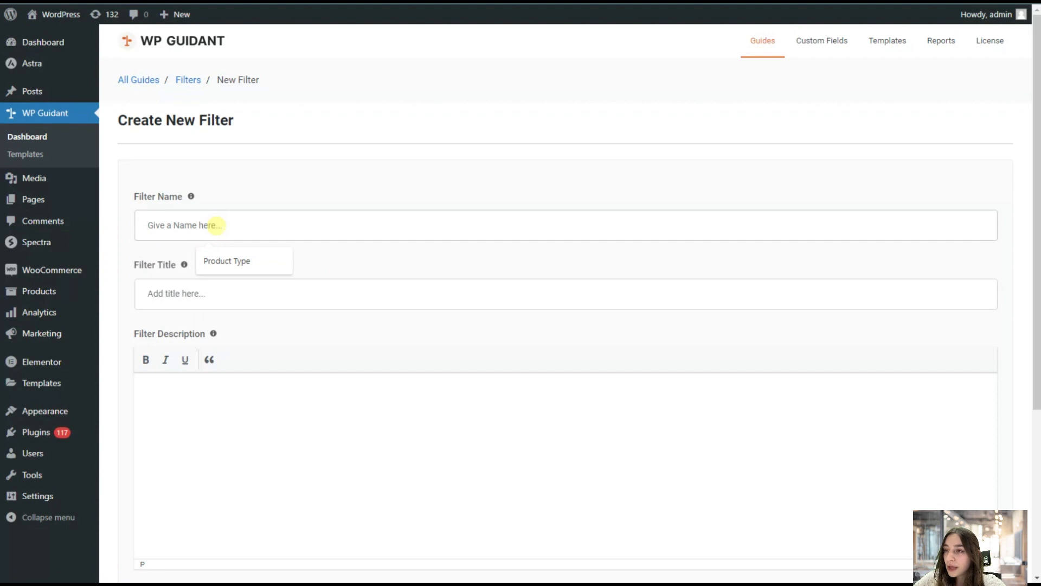
text(Product)
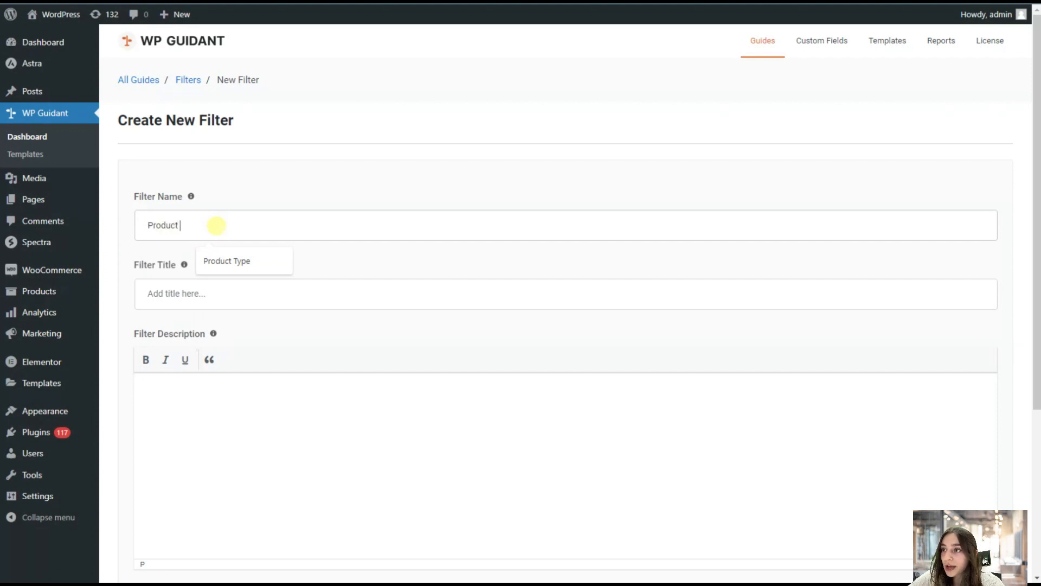
text( Price Range)
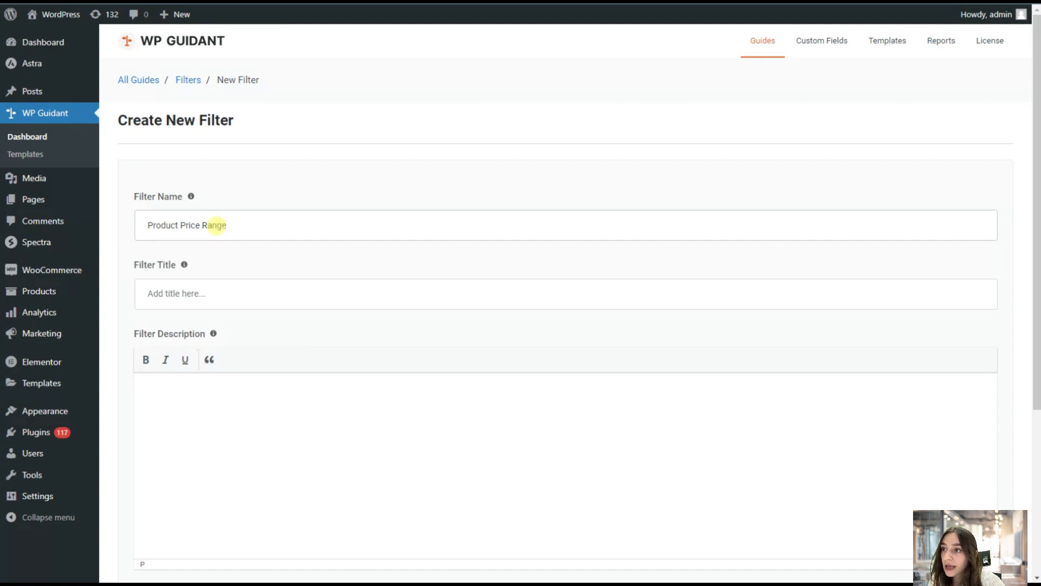
click(224, 295)
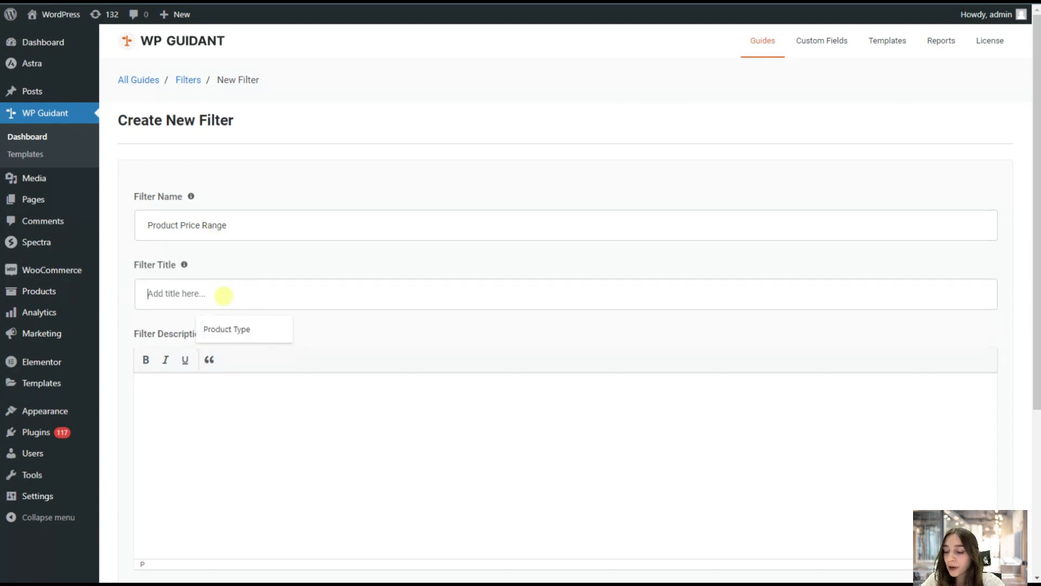
text(W)
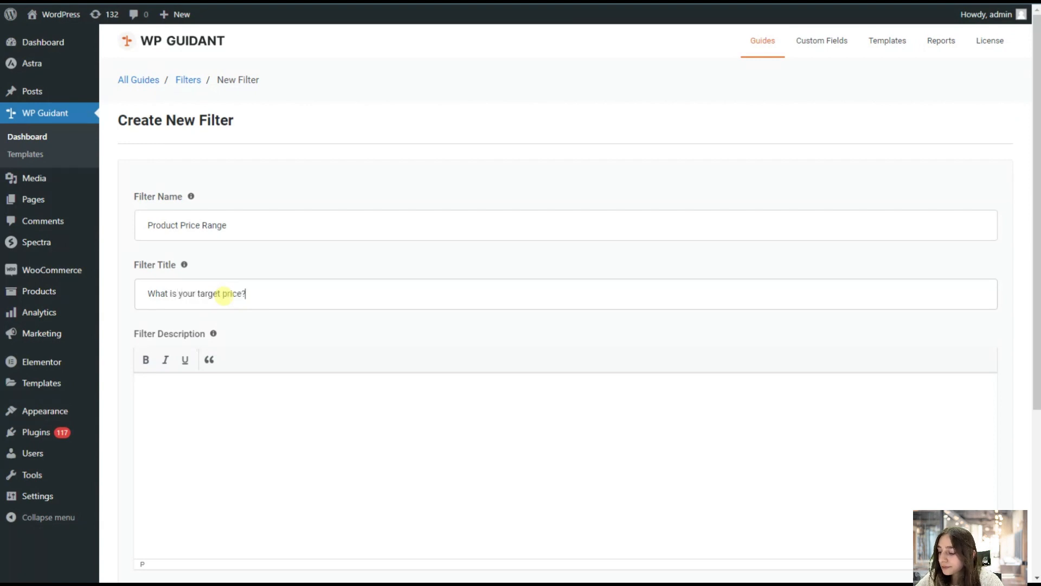
Set the new filter's type to Slider and create the filter
scroll(177, 367, down, 4)
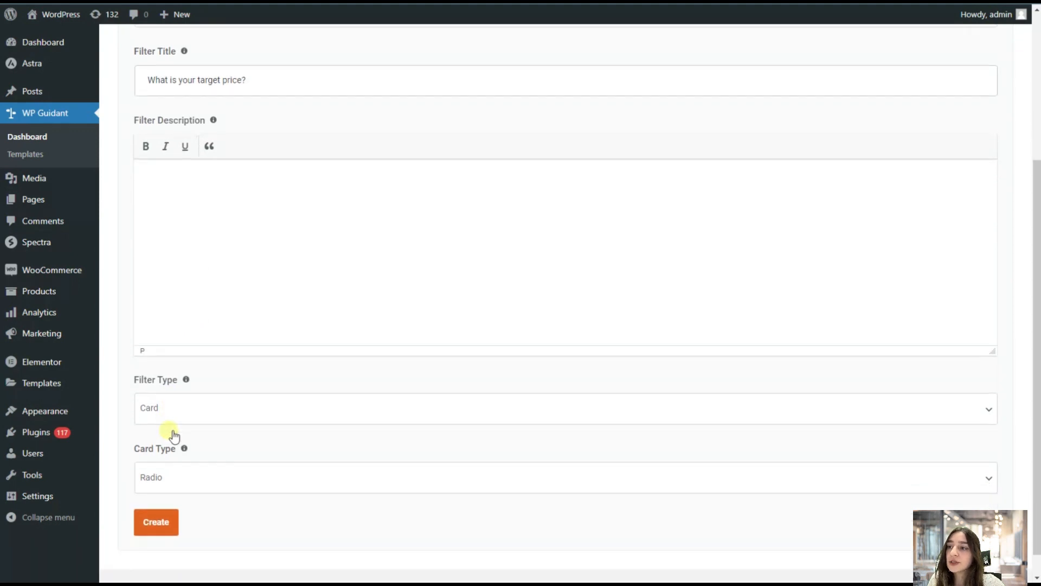
click(170, 389)
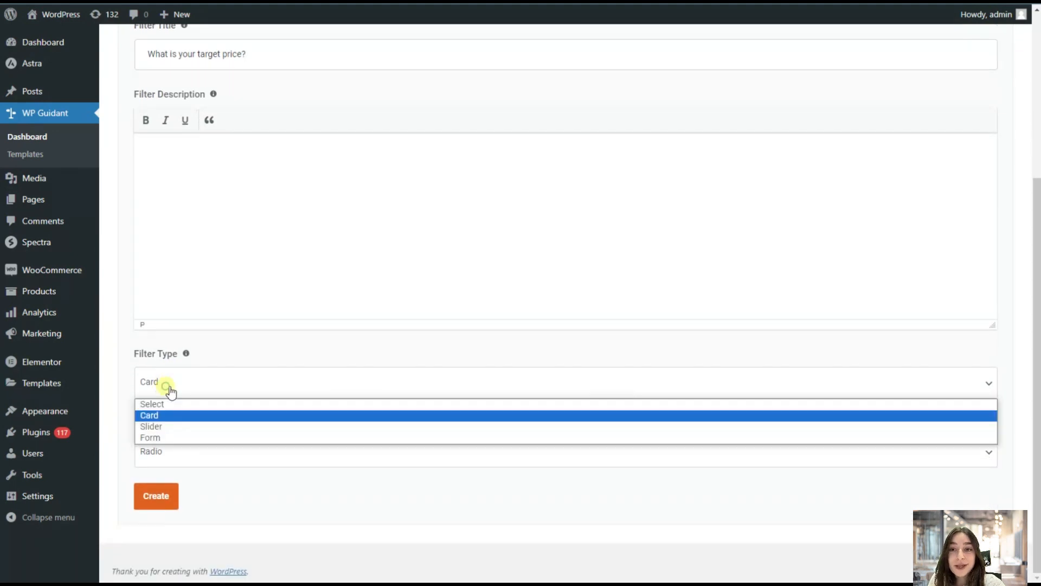
click(168, 427)
click(169, 496)
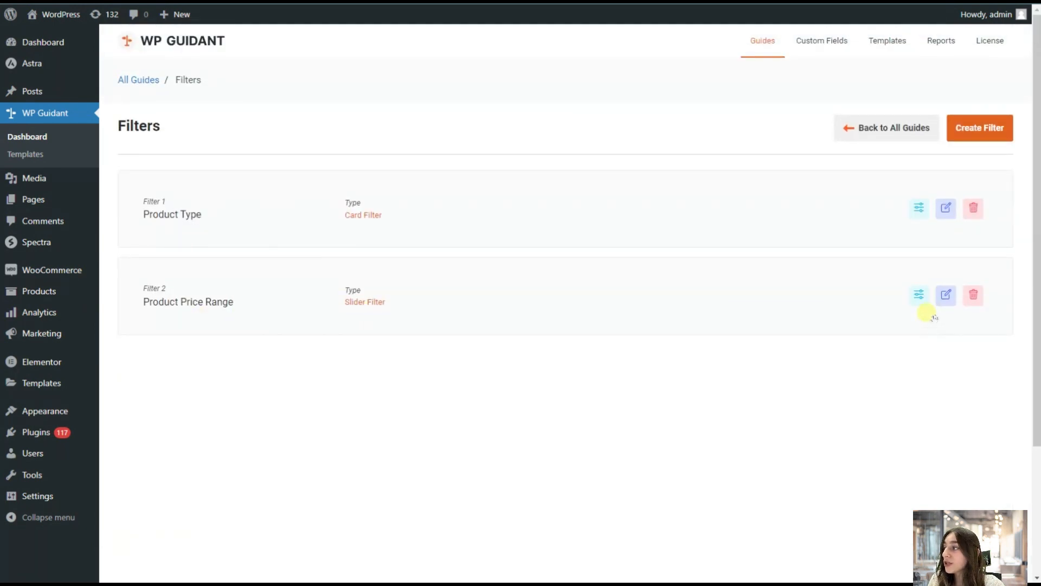
Add a slider to the Product Price Range filter and label it "What is your target price?"
click(918, 296)
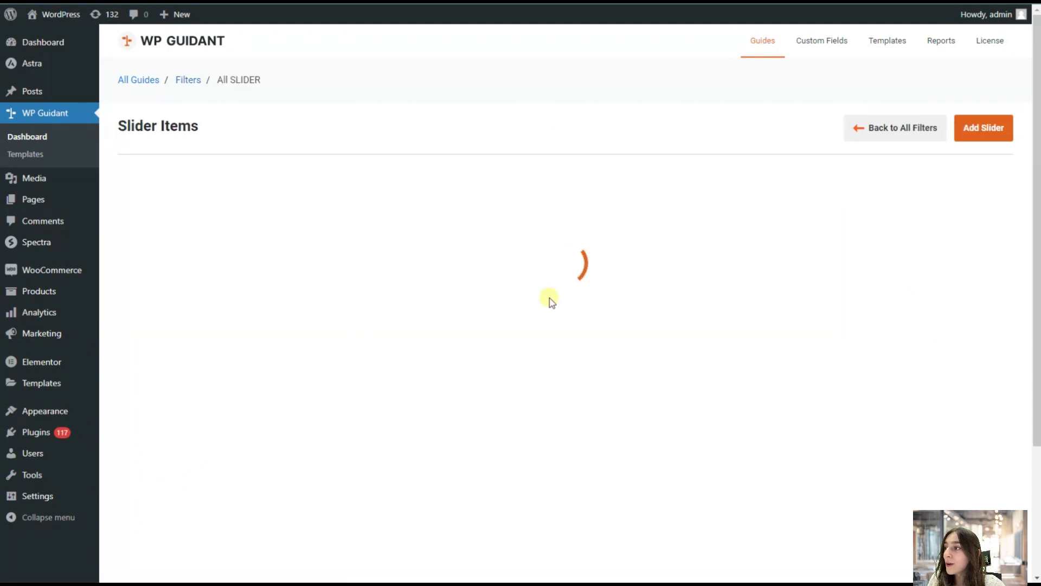
click(548, 264)
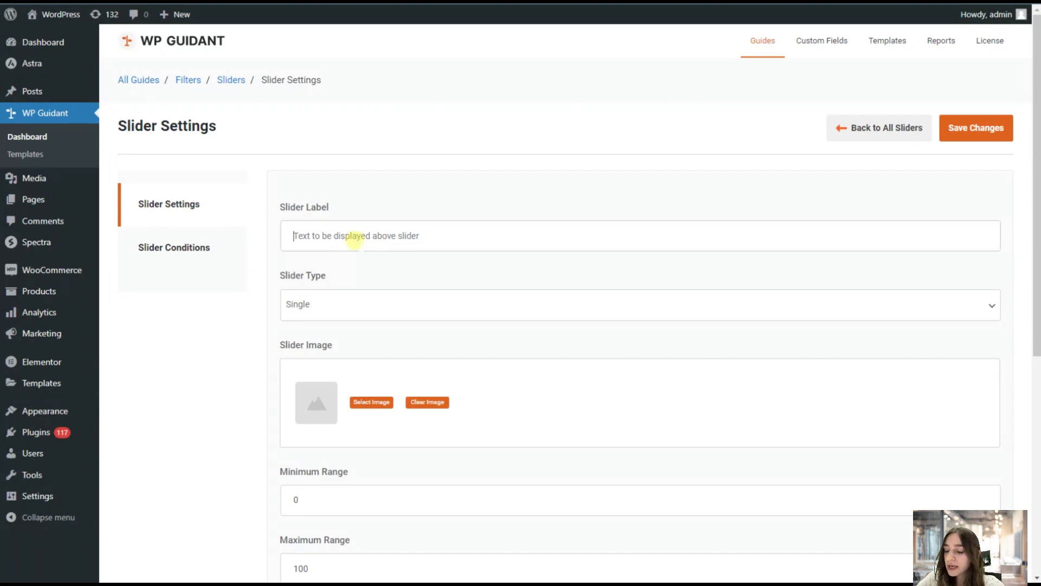
text(W)
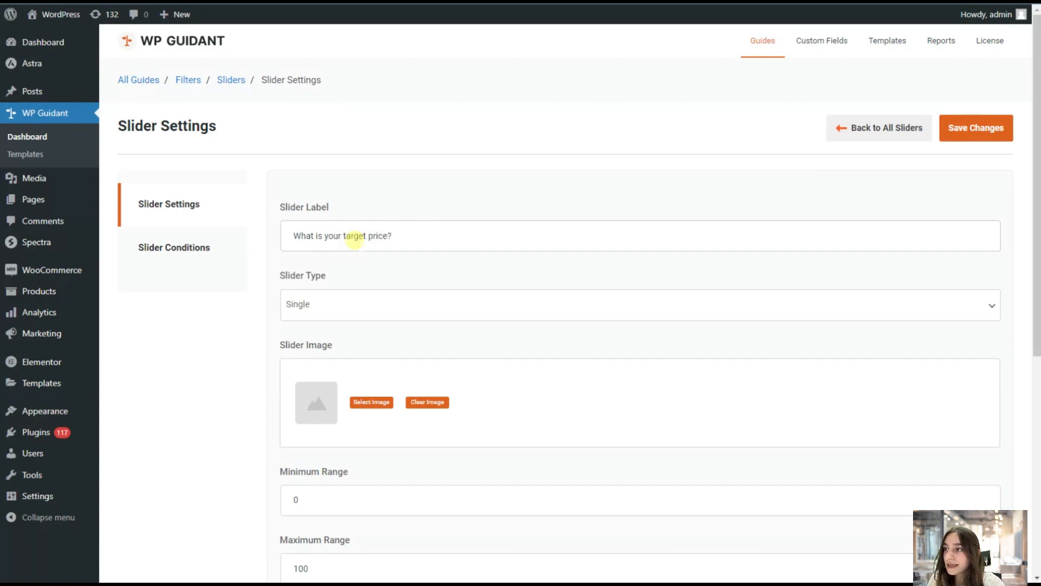
Set the slider's type to Range and review its range, step and text settings
click(343, 301)
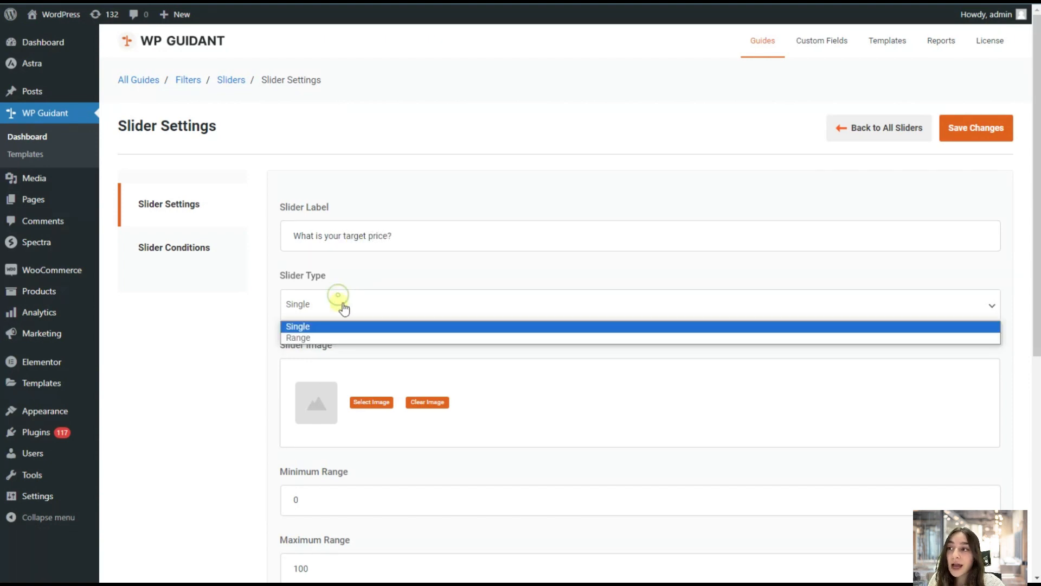
click(307, 339)
scroll(336, 360, down, 3)
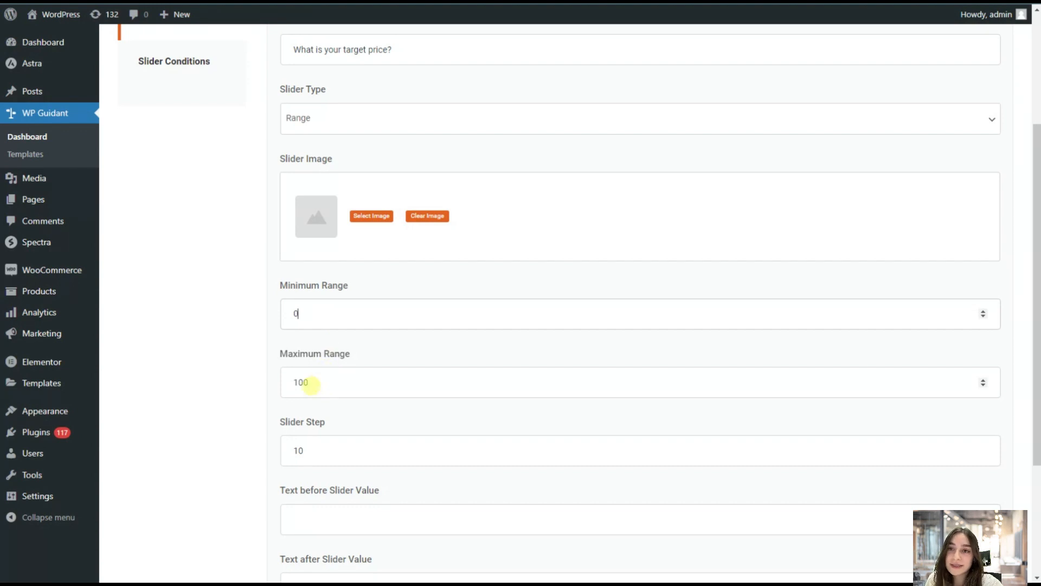
scroll(313, 383, down, 2)
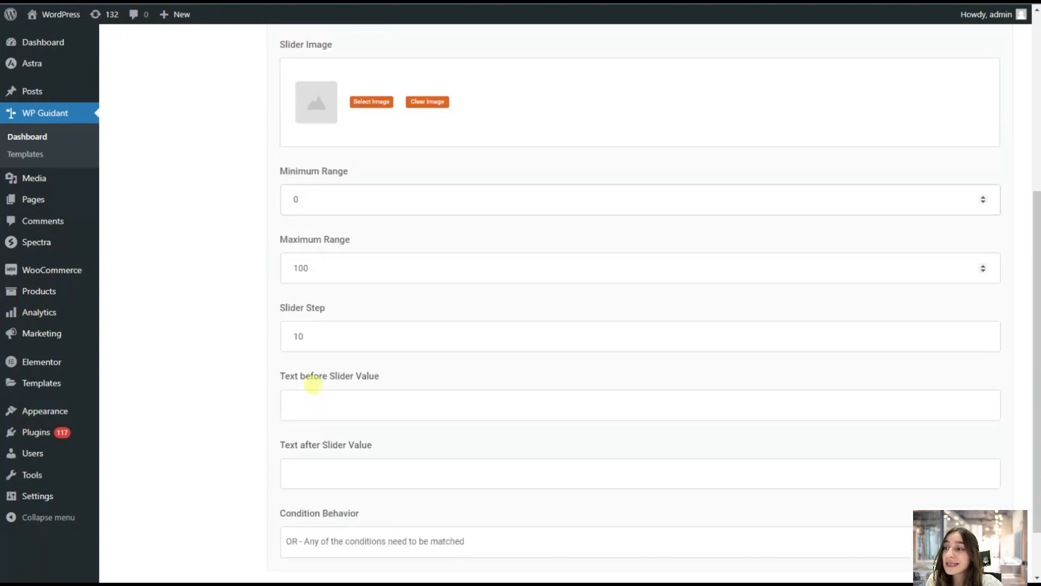
scroll(332, 353, up, 5)
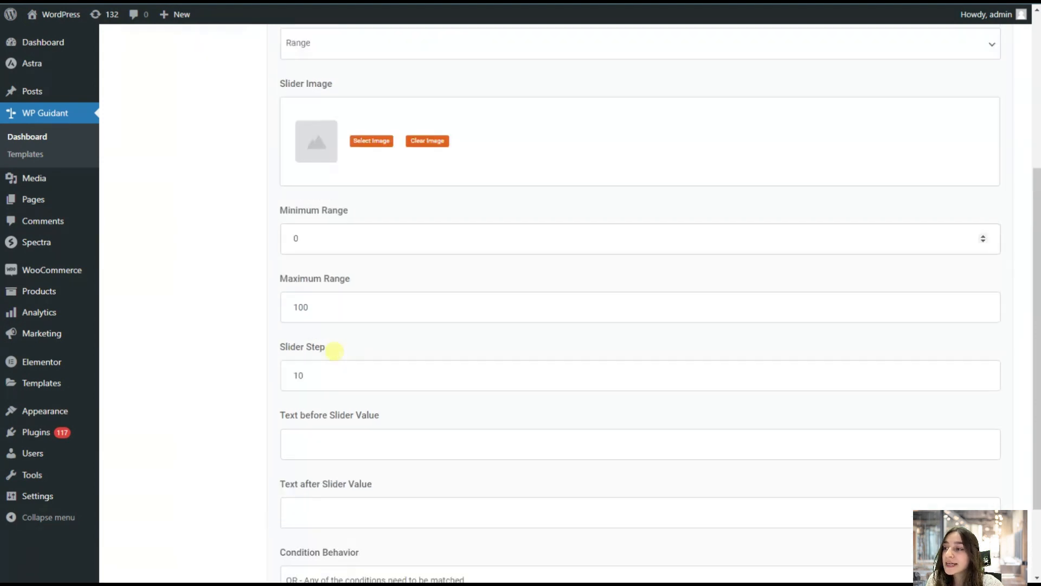
Start a new condition for the price slider and set its matching type to Between
click(165, 253)
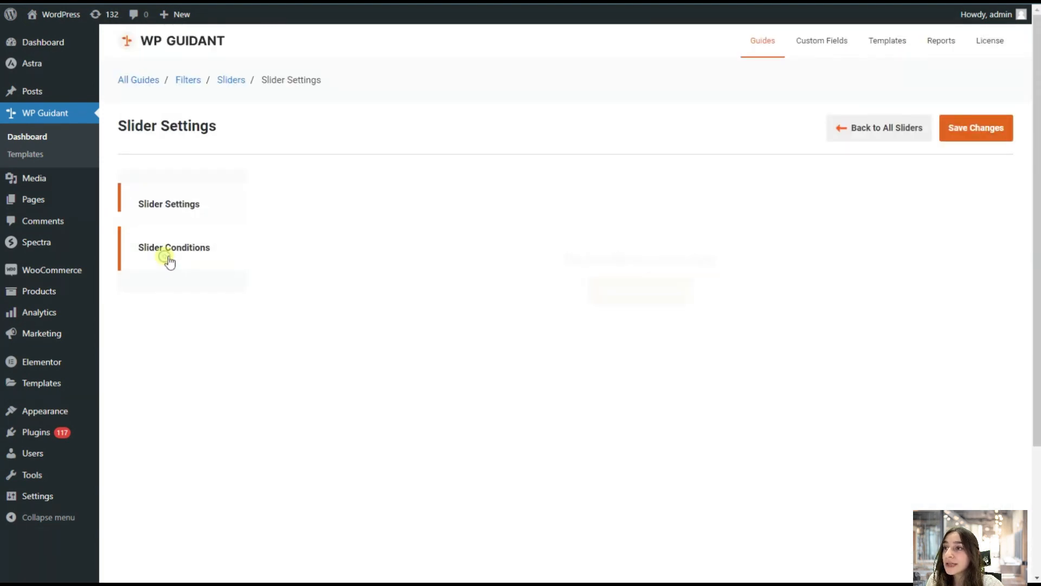
click(612, 304)
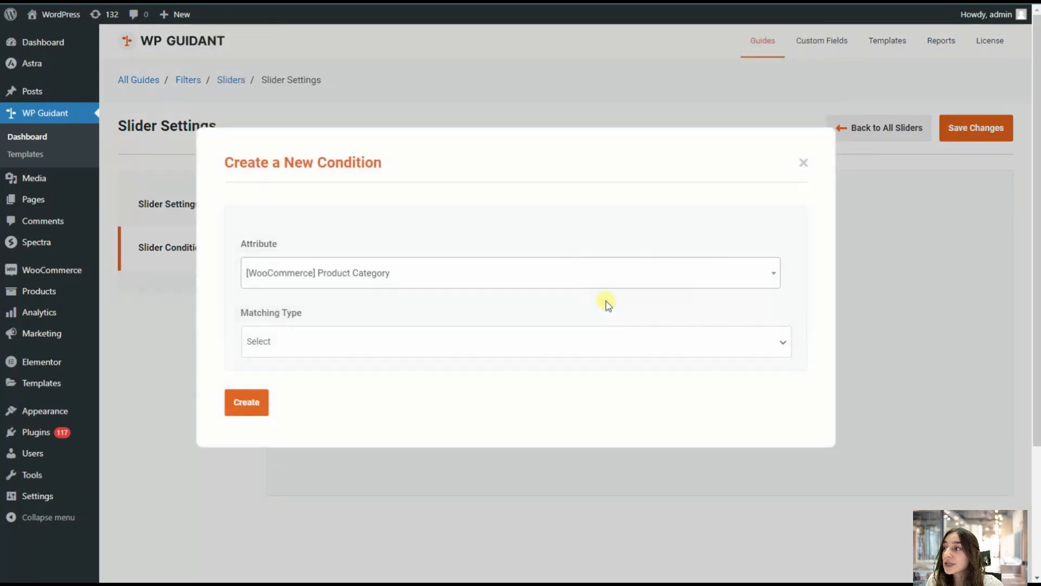
click(328, 358)
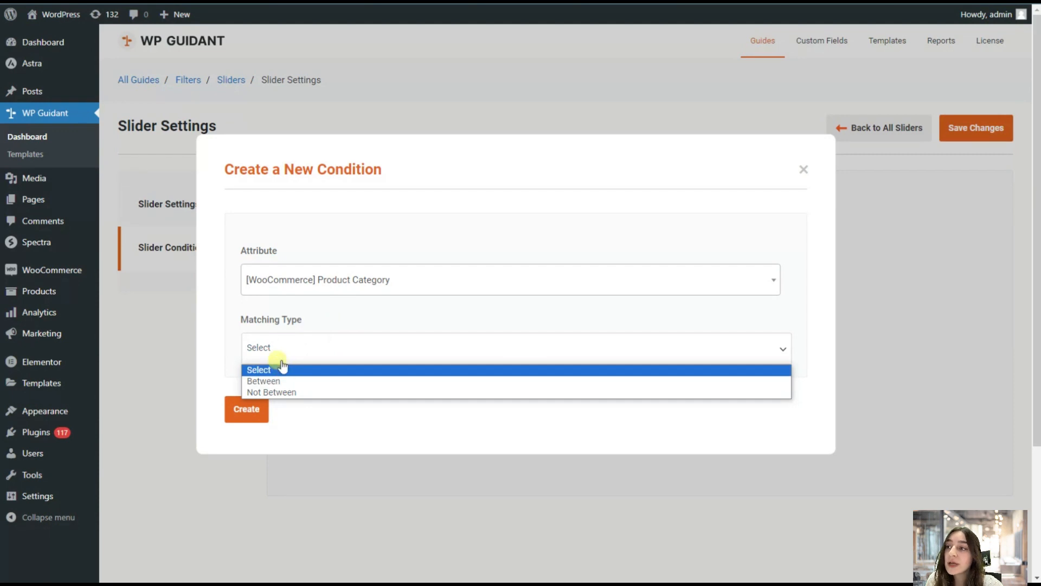
click(282, 381)
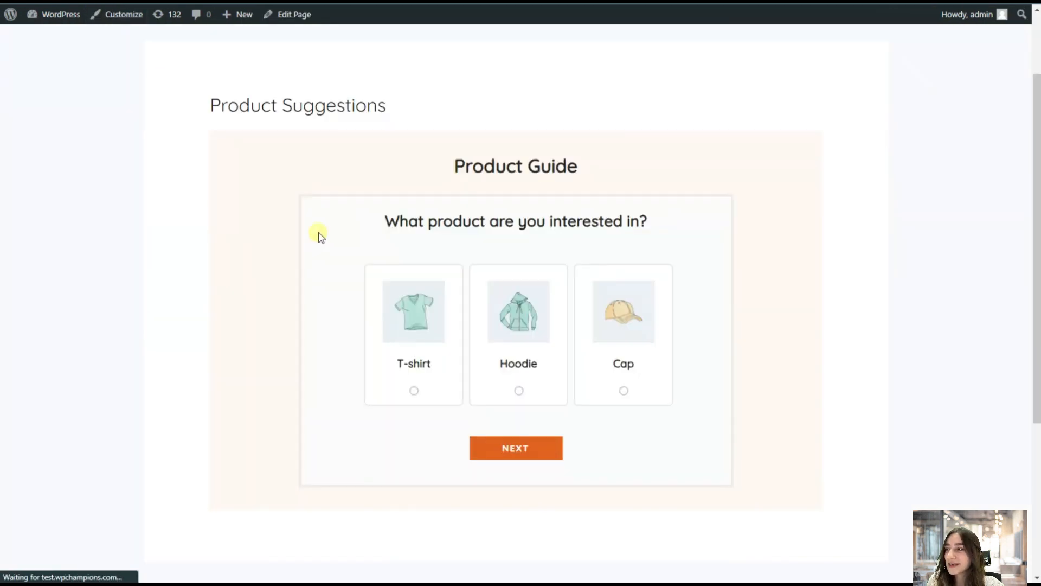
Test the guide on the live page with T-shirt and a price range of 0 to 30, and show the results
click(414, 389)
click(510, 450)
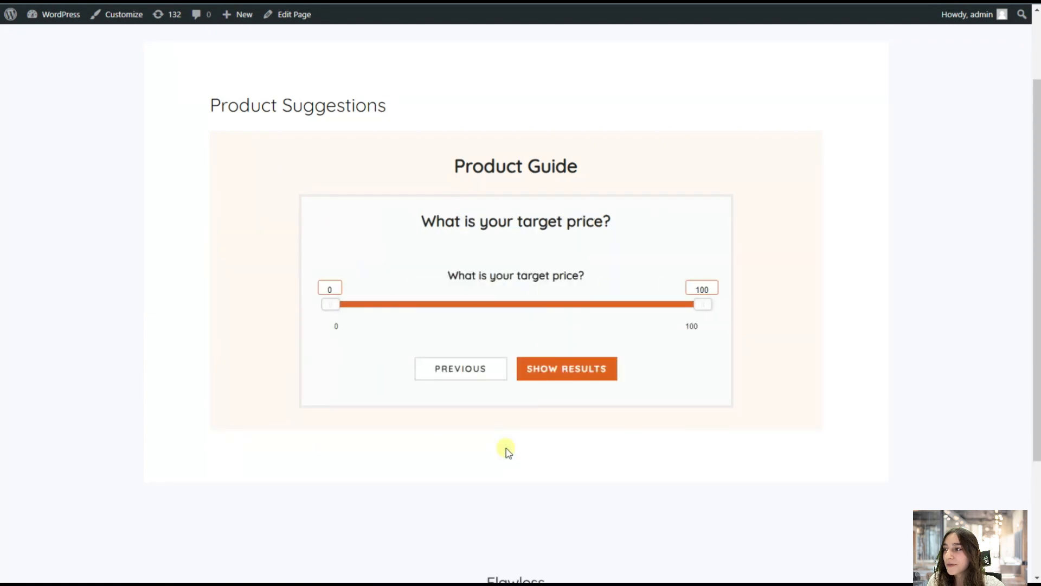
mouse_move(332, 311)
mouse_down()
mouse_move(400, 309)
mouse_move(345, 309)
mouse_up()
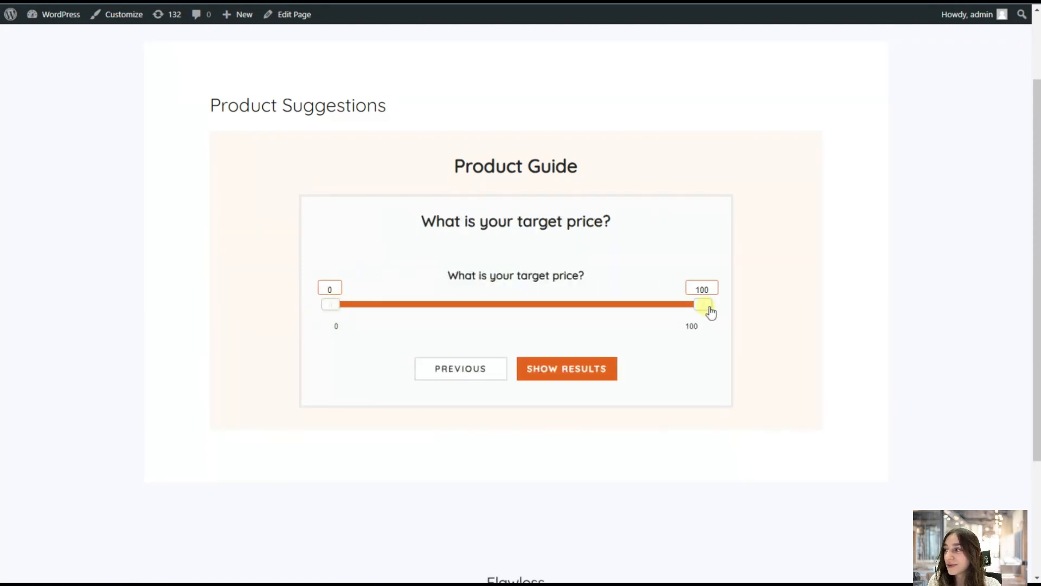
drag(709, 309, 455, 298)
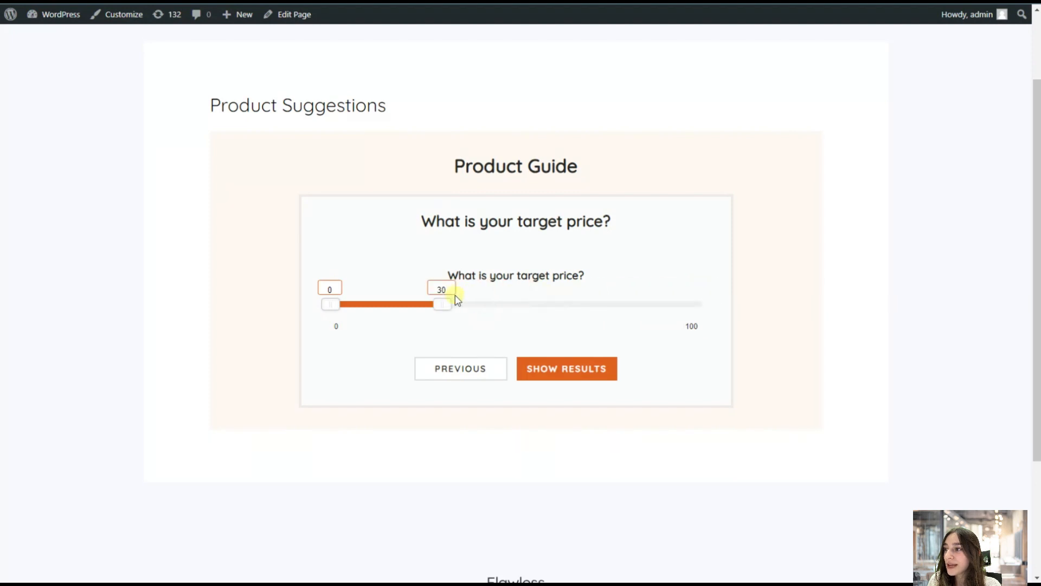
click(528, 368)
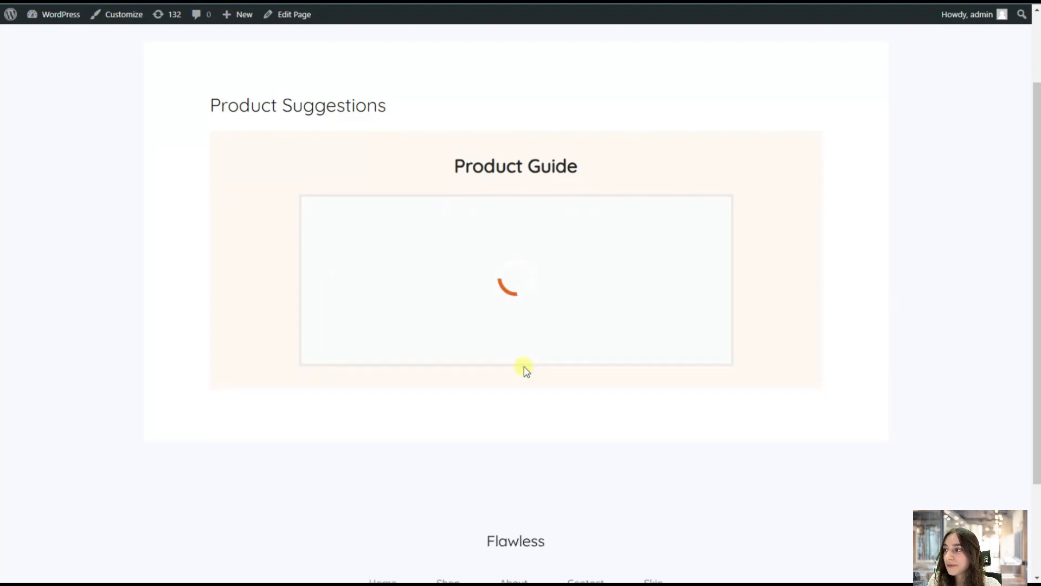
Examine the suggested T-shirts and their prices on the results page, and return to the guide
scroll(523, 365, down, 4)
scroll(505, 357, up, 3)
scroll(504, 357, up, 3)
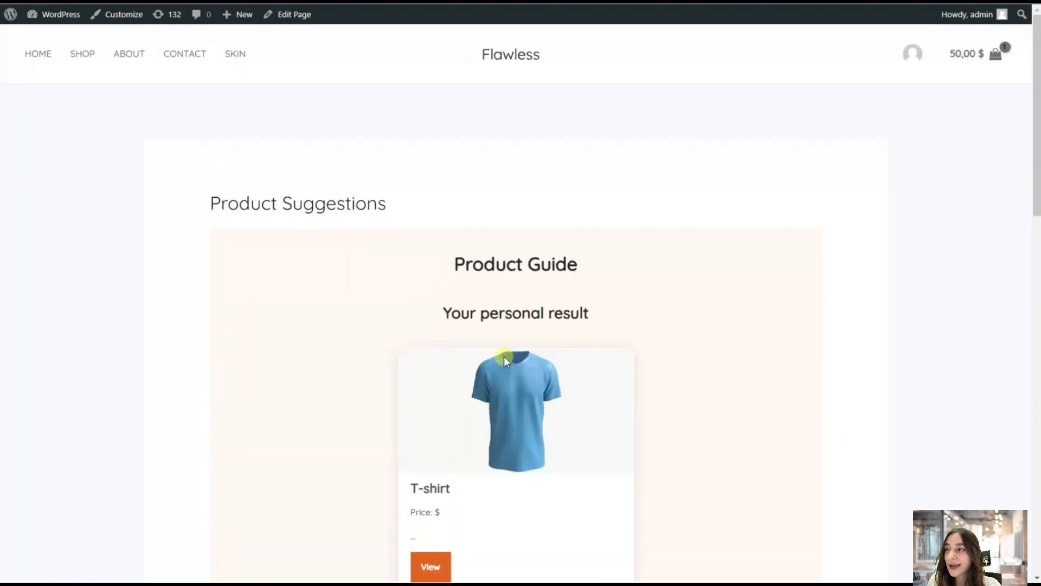
scroll(496, 351, down, 12)
scroll(501, 394, down, 2)
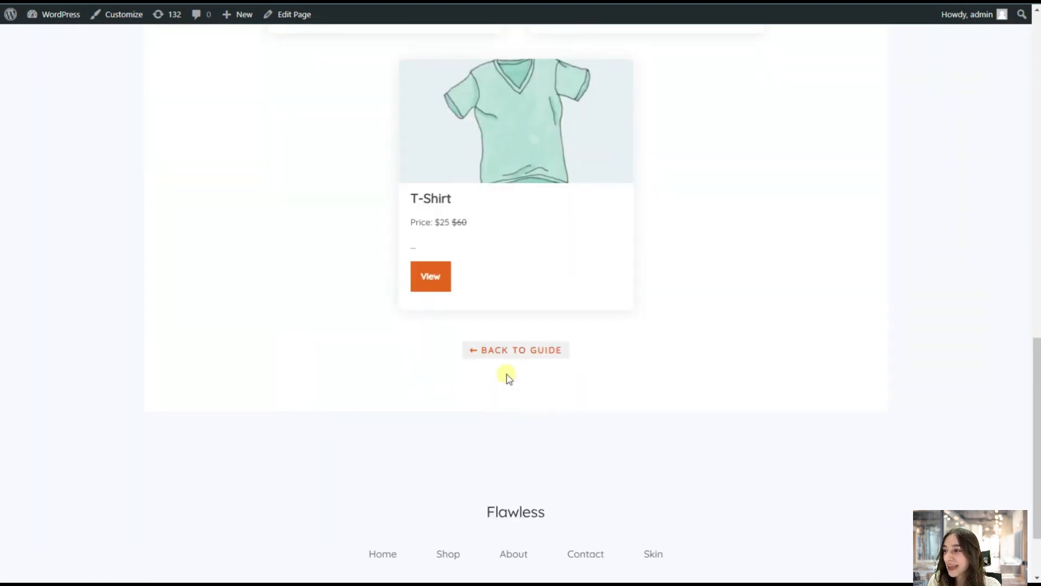
click(495, 352)
scroll(496, 353, up, 6)
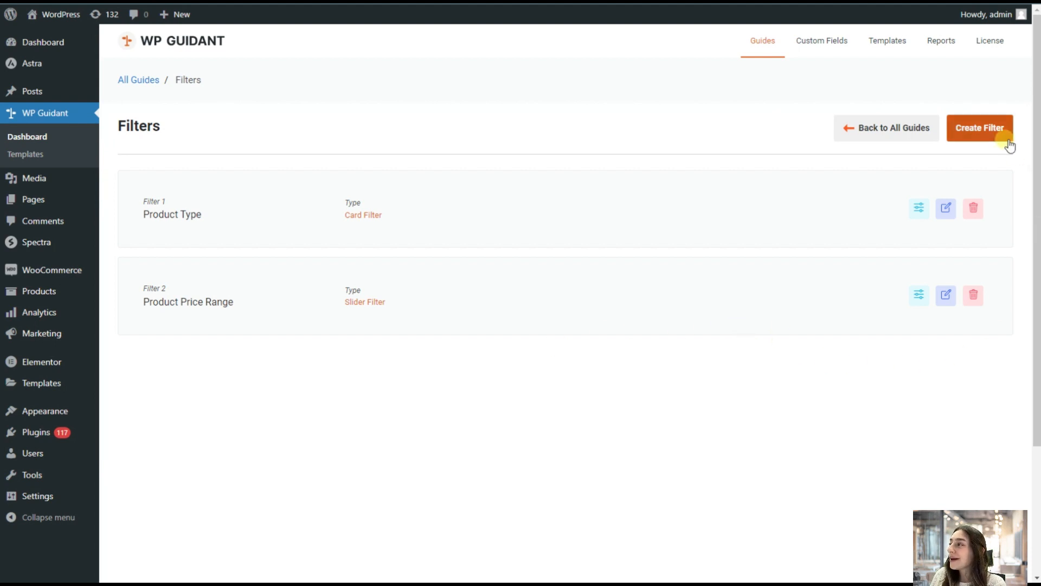
Start a new filter named "Product Offers" with the title "Wanna learn more about our products?"
click(992, 130)
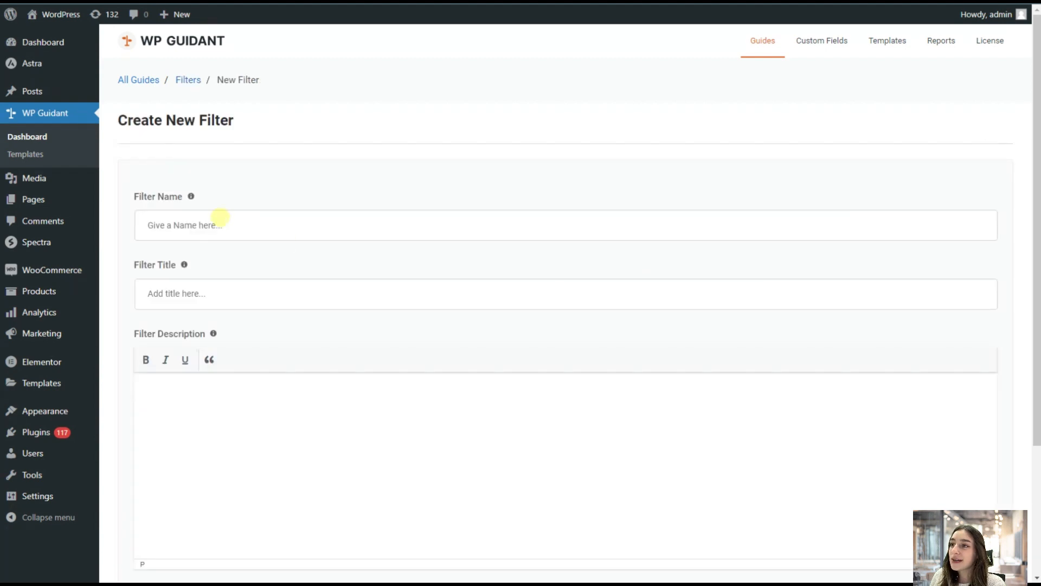
click(210, 225)
click(228, 282)
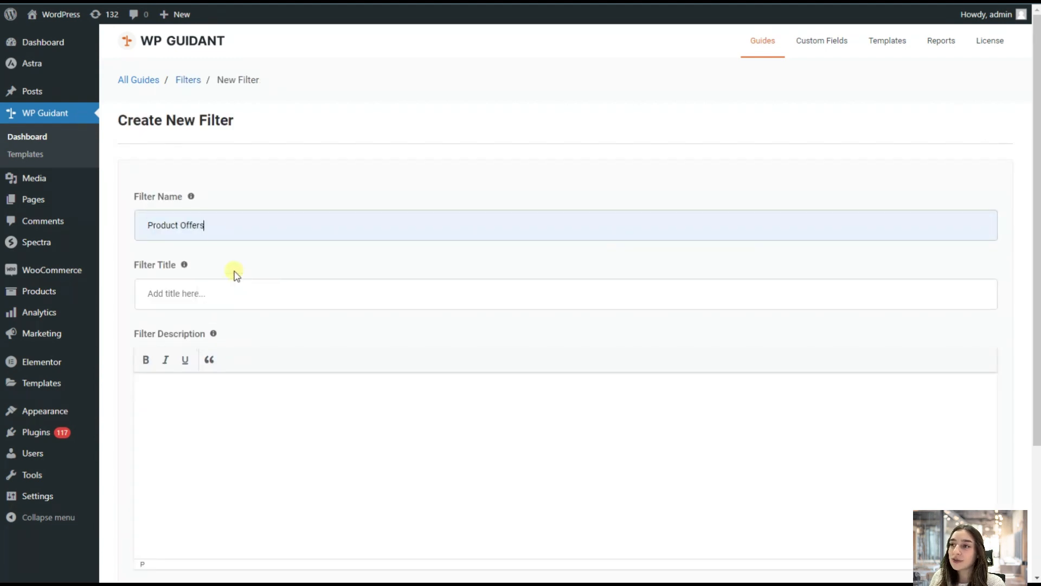
click(220, 292)
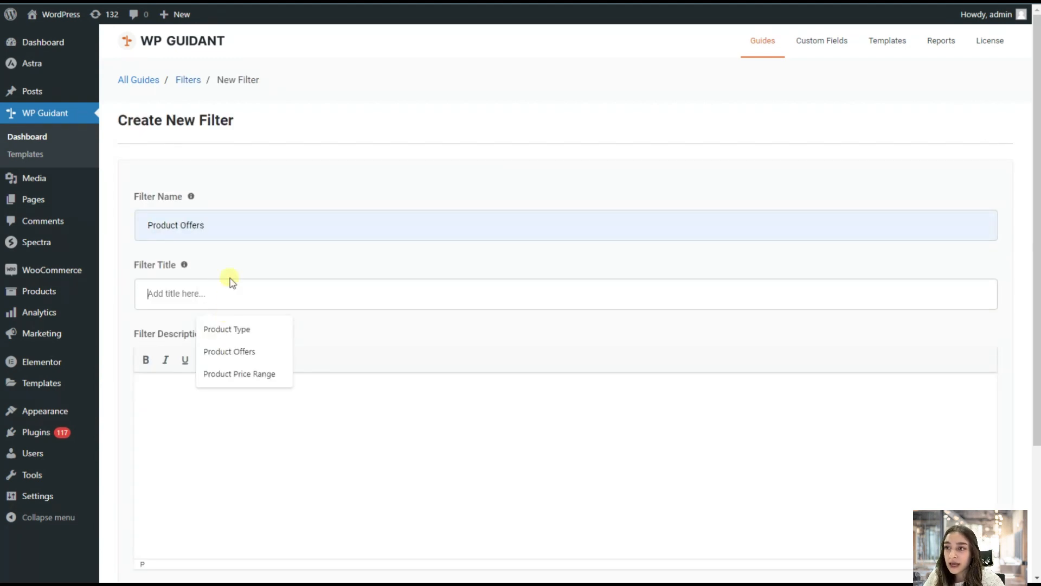
text(Wa)
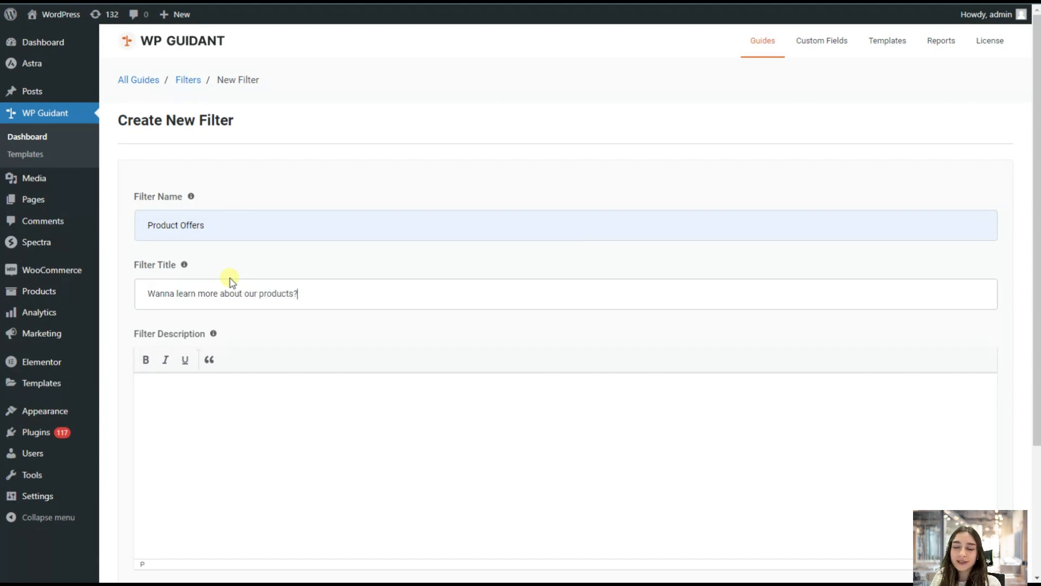
Set the Product Offers filter's type to Form and create the filter
scroll(239, 301, down, 3)
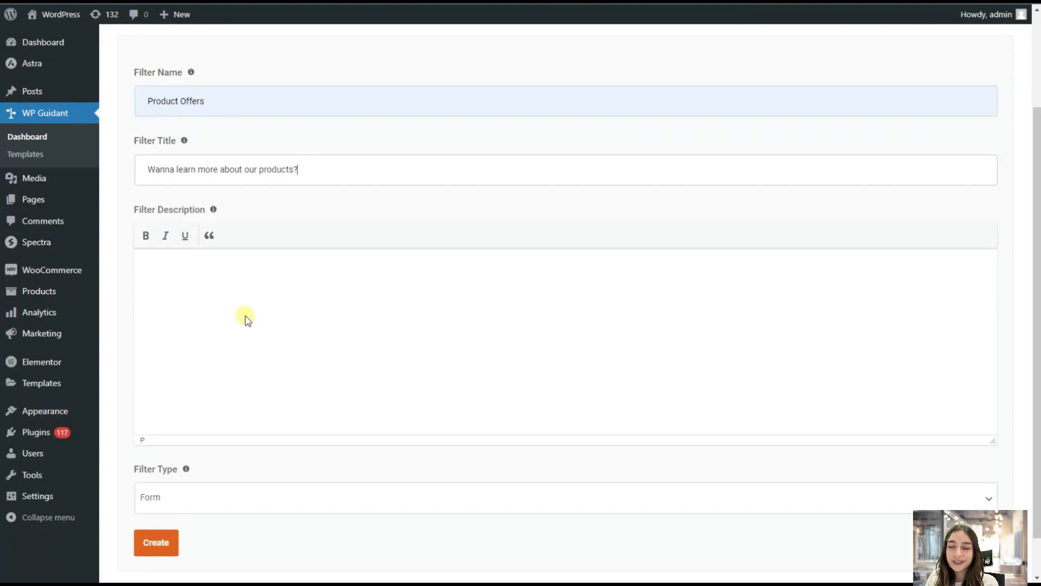
scroll(246, 317, down, 1)
click(163, 449)
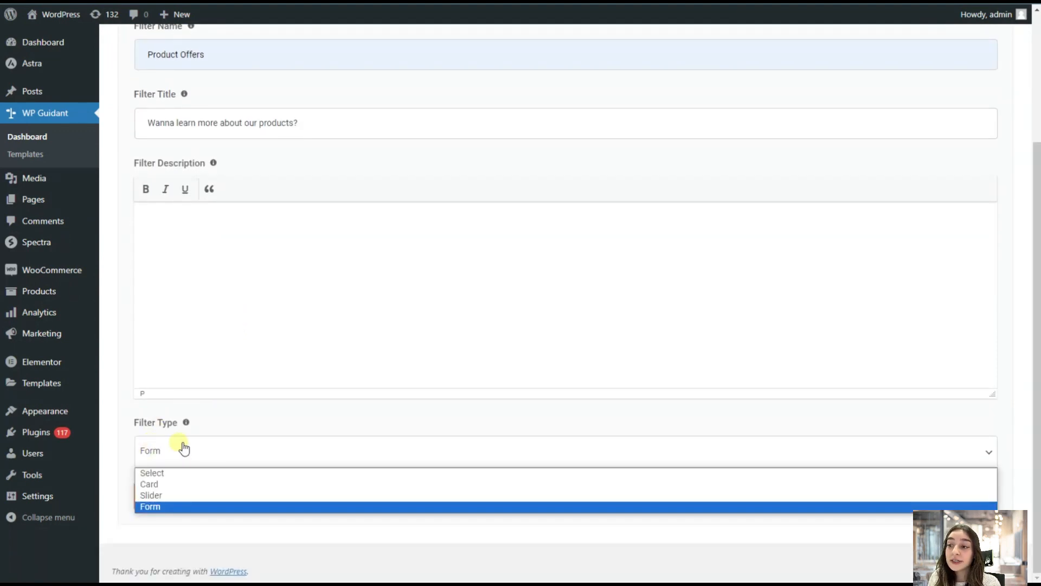
click(176, 453)
click(174, 464)
click(155, 506)
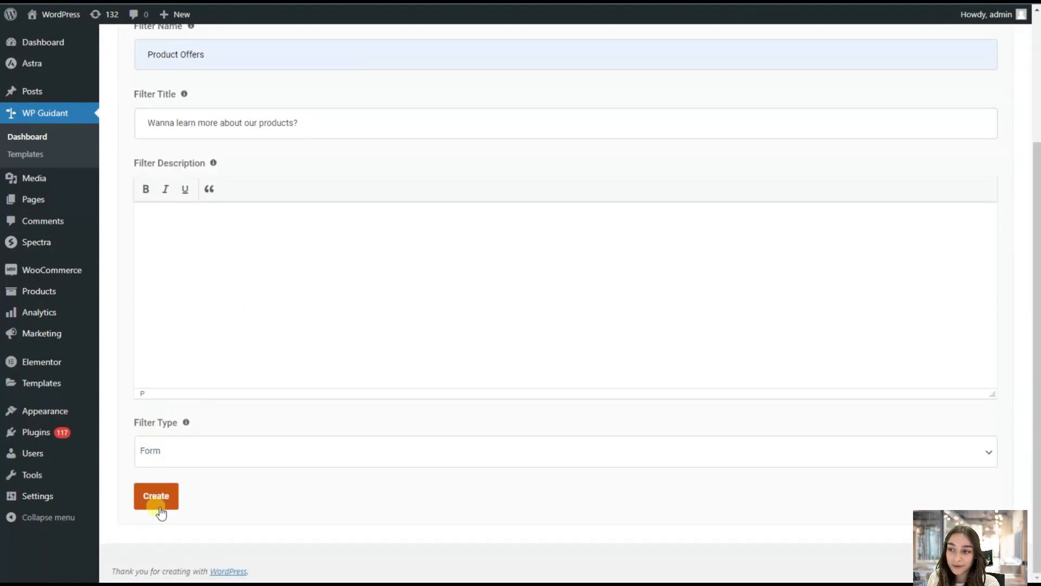
click(162, 501)
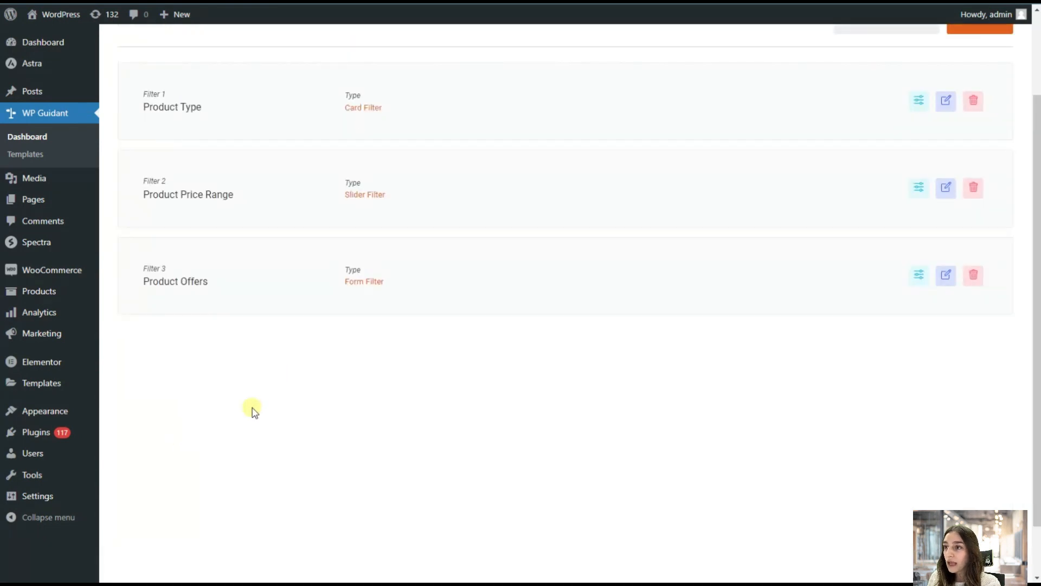
Add a form element labelled "Your name" to the Product Offers filter, as an Input Field with input type Text
click(919, 382)
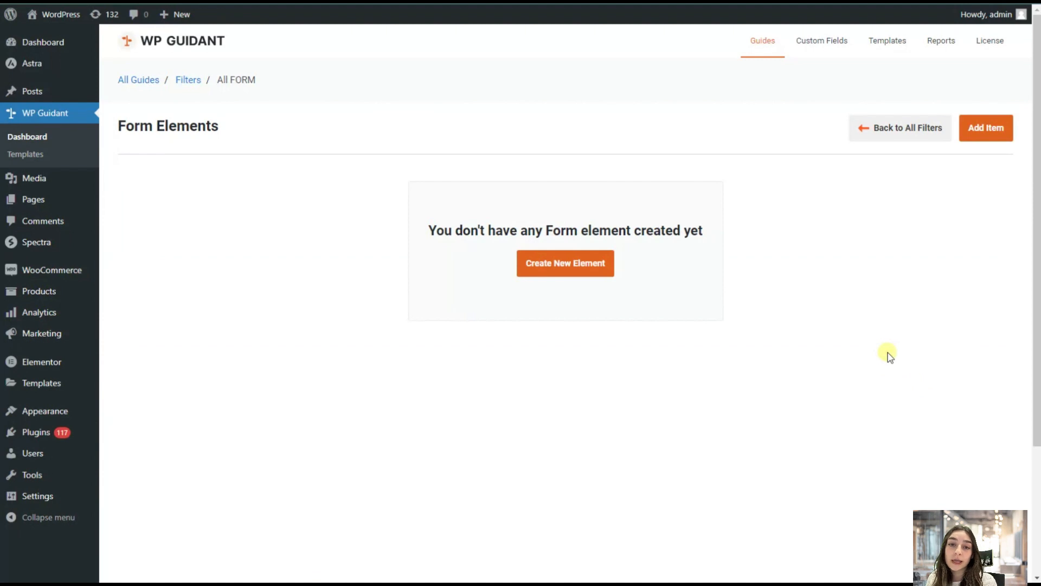
click(587, 270)
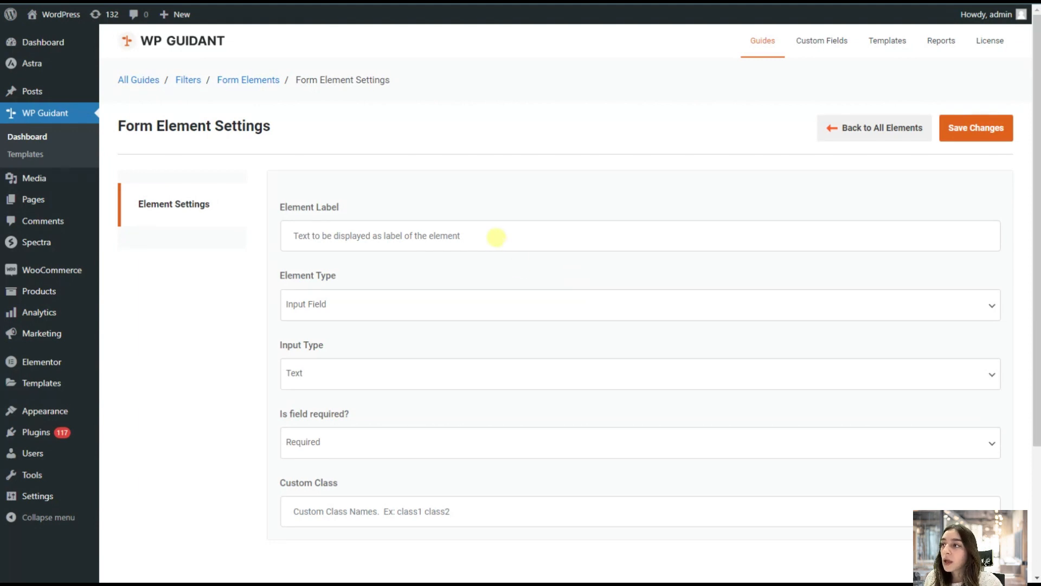
click(450, 237)
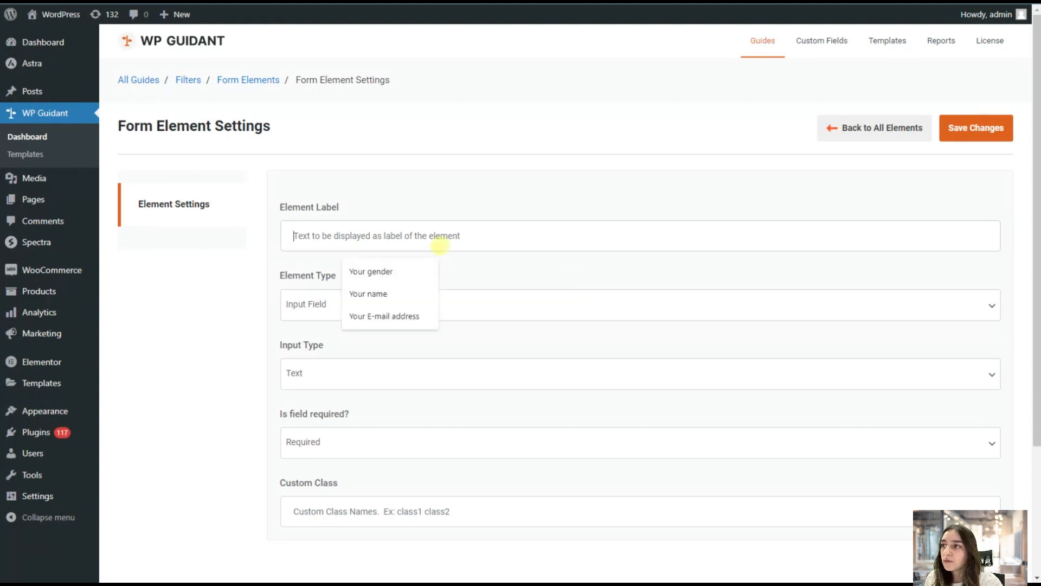
click(381, 295)
click(344, 305)
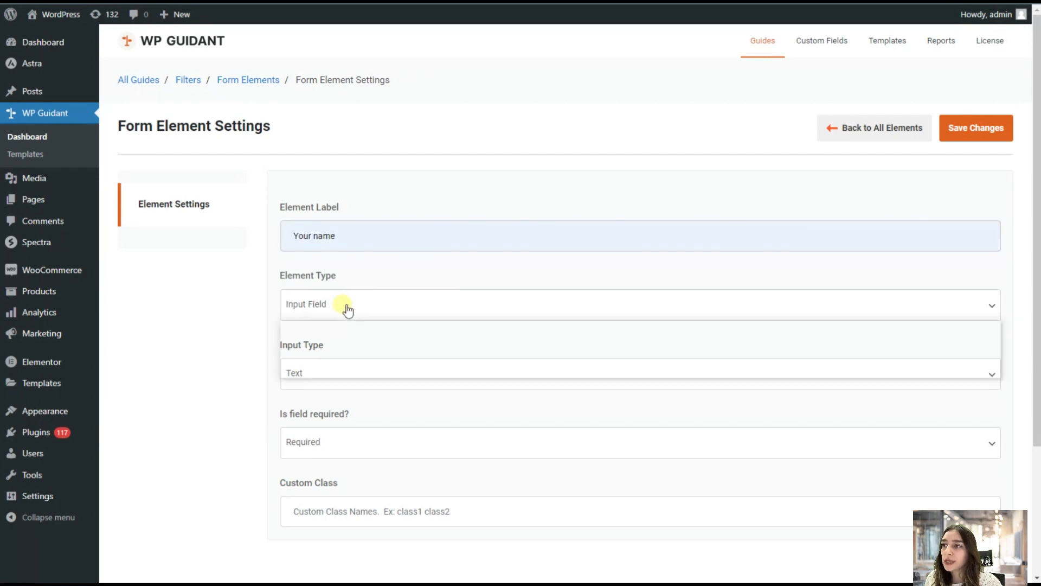
click(328, 326)
click(303, 375)
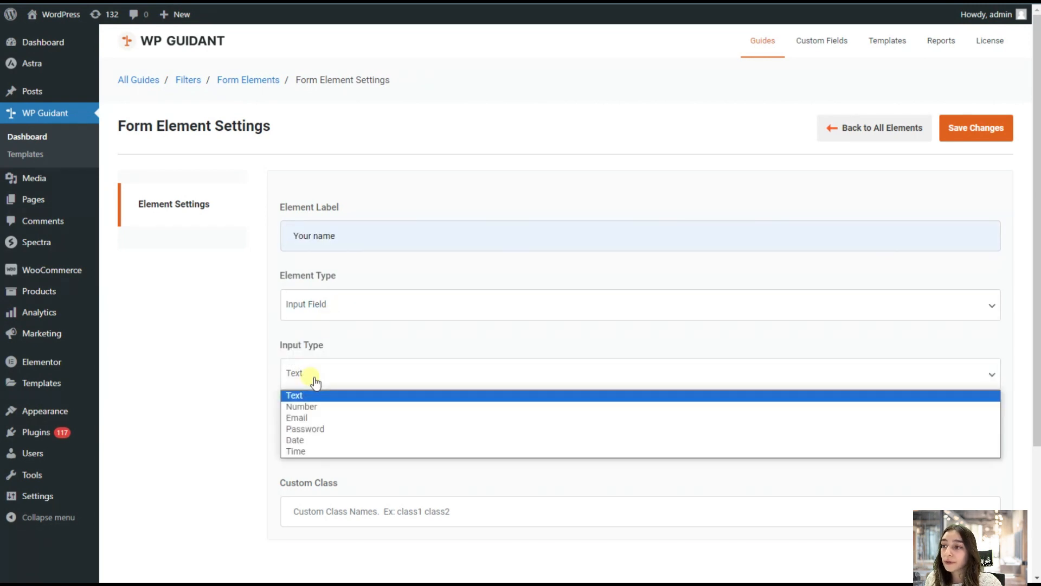
click(308, 396)
Make the "Your name" element optional, save it and return to the form elements list
scroll(323, 388, down, 1)
click(323, 378)
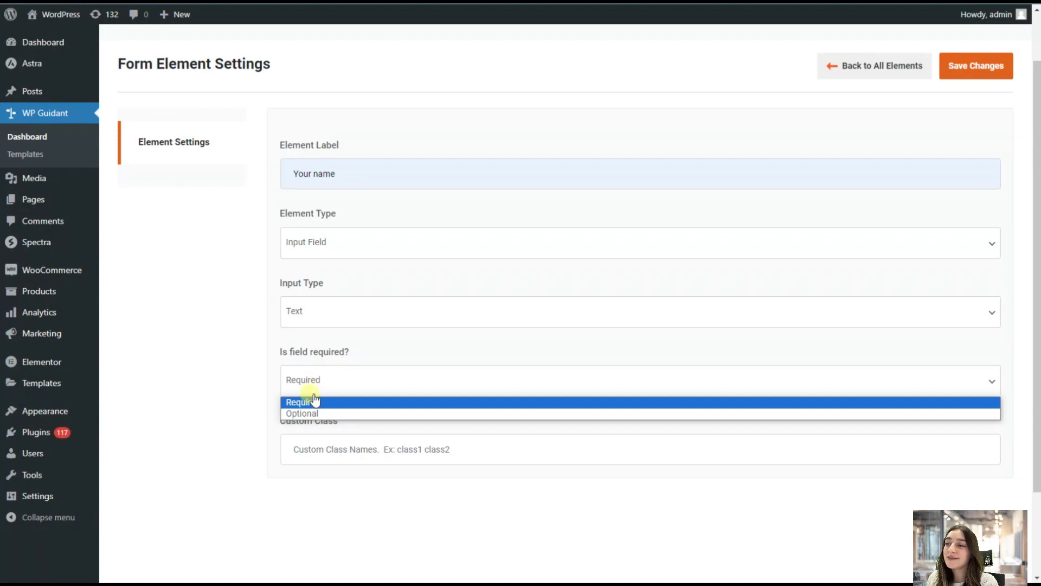
click(305, 414)
scroll(332, 394, up, 1)
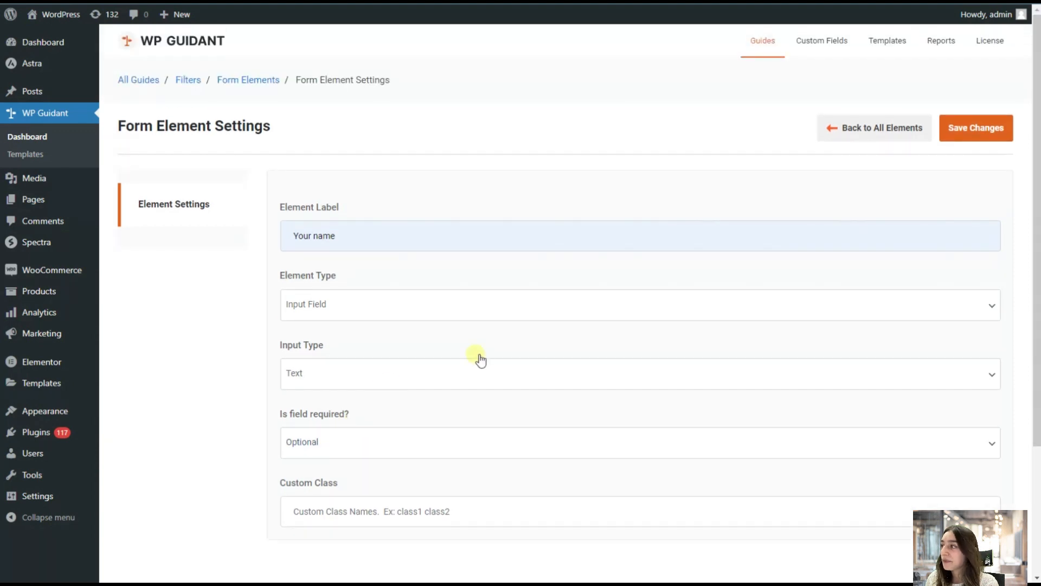
click(983, 122)
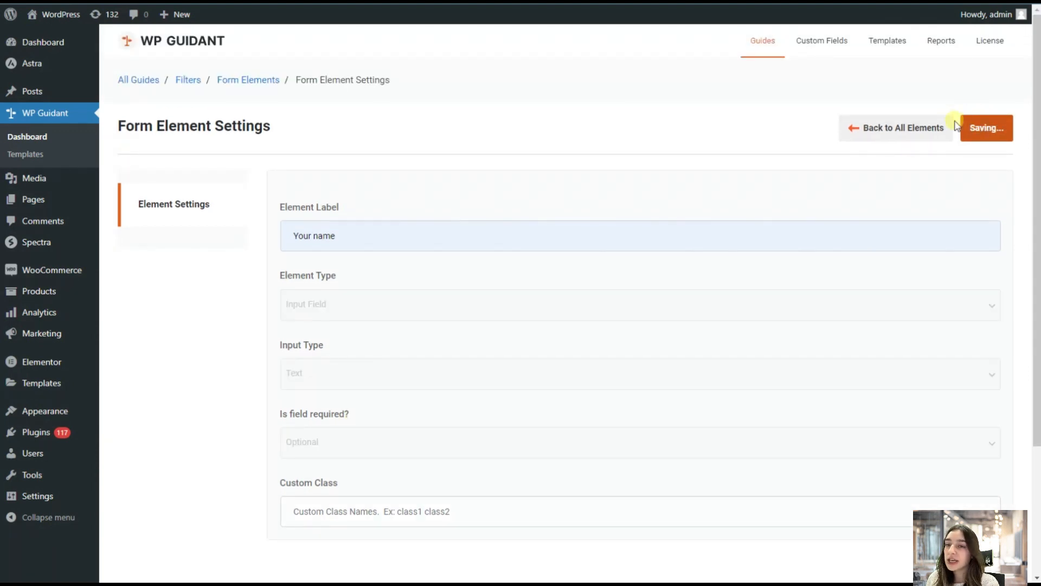
click(879, 130)
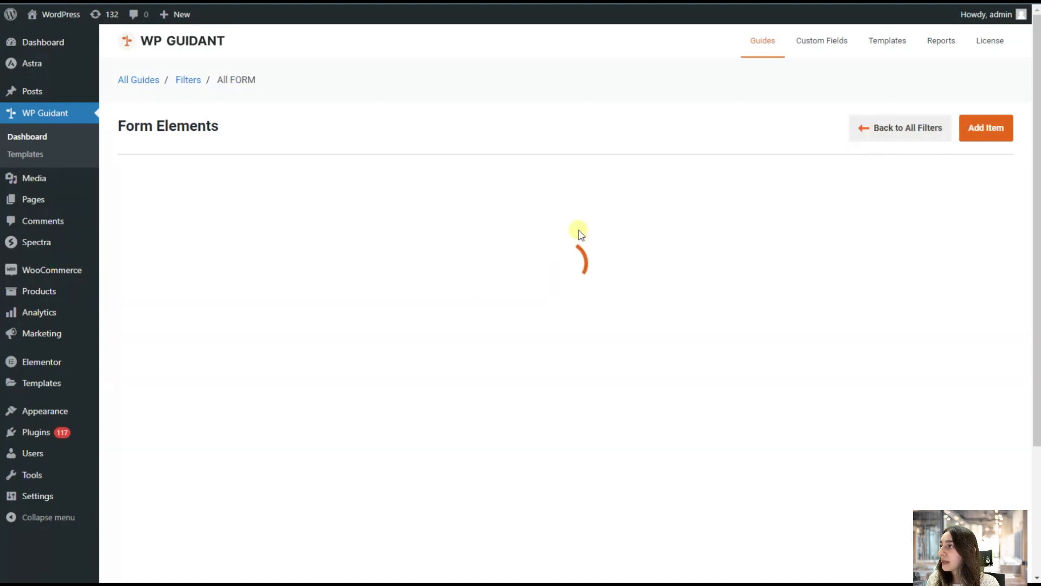
Add another form element to the Product Offers filter and label it "Your gender"
click(984, 133)
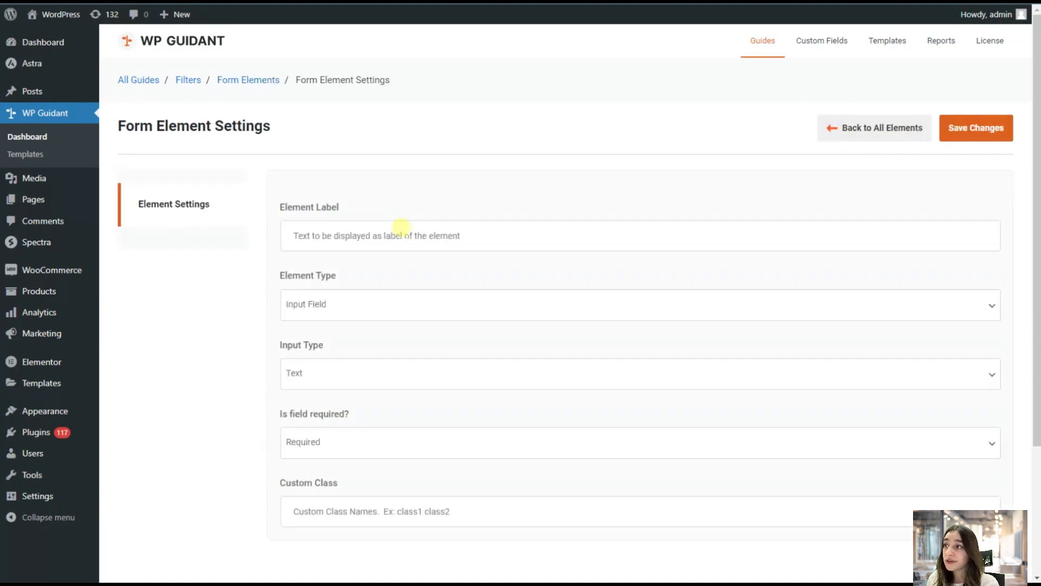
click(389, 230)
text(Your)
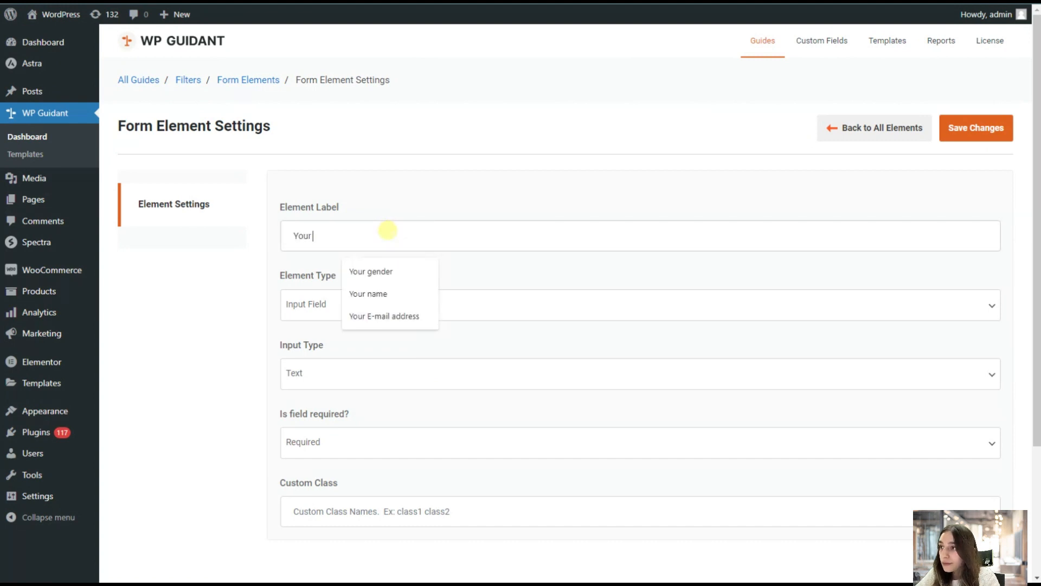
click(391, 271)
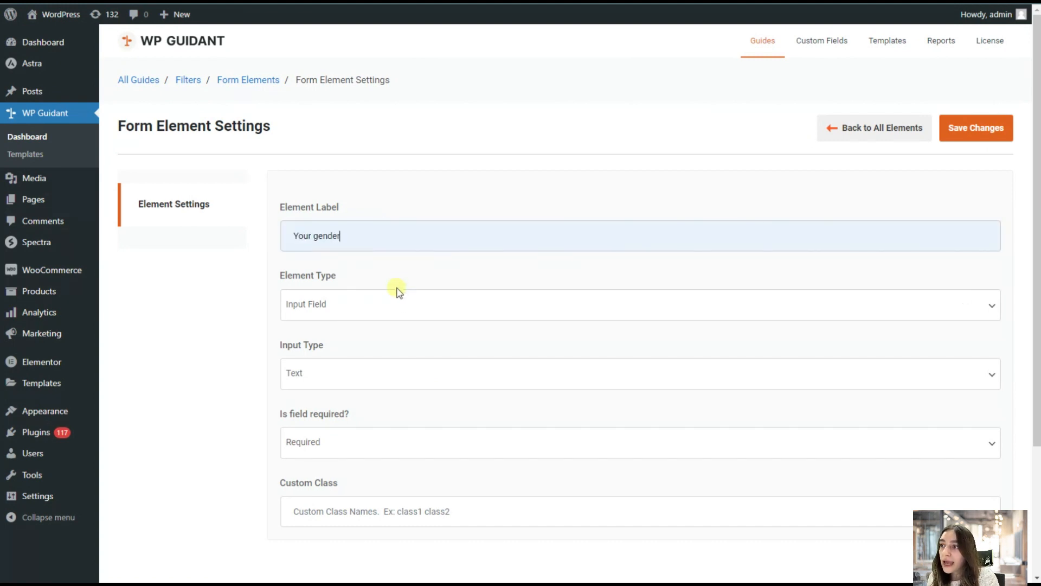
Make the "Your gender" element a Radio Field with the items Male, Female and Other
click(396, 303)
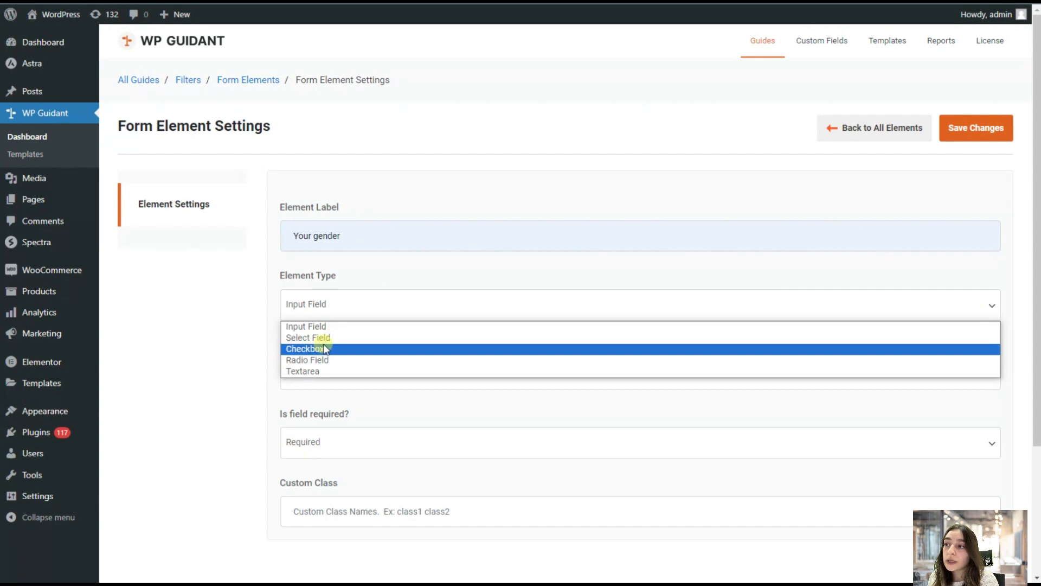
click(320, 360)
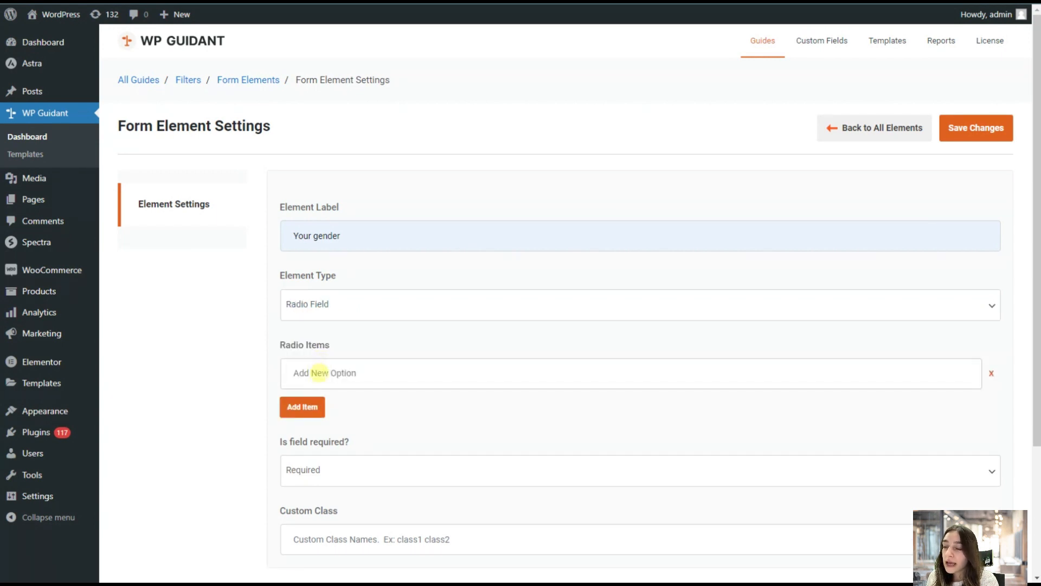
text(Male)
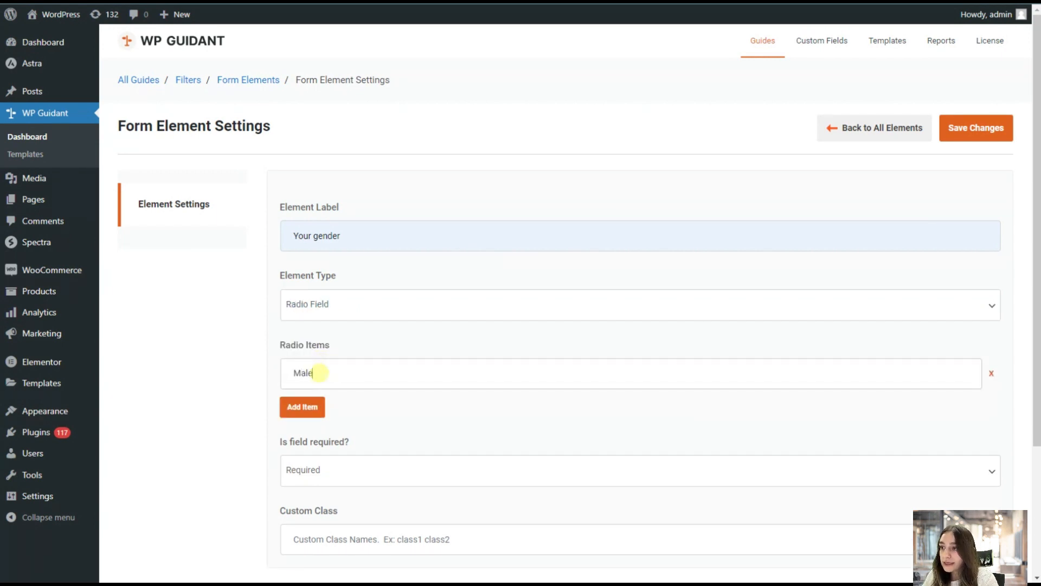
click(318, 407)
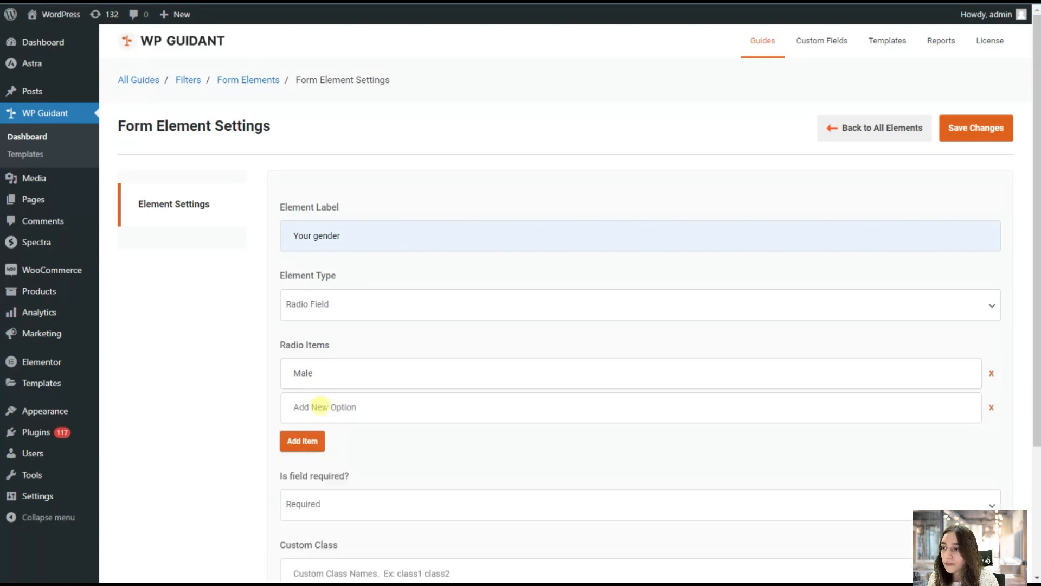
text(Female)
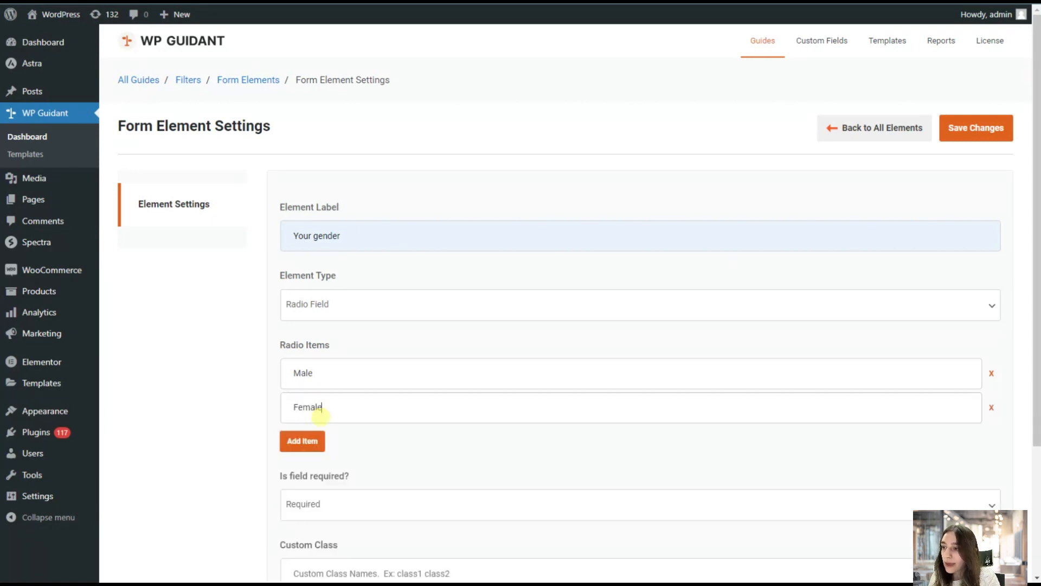
click(301, 440)
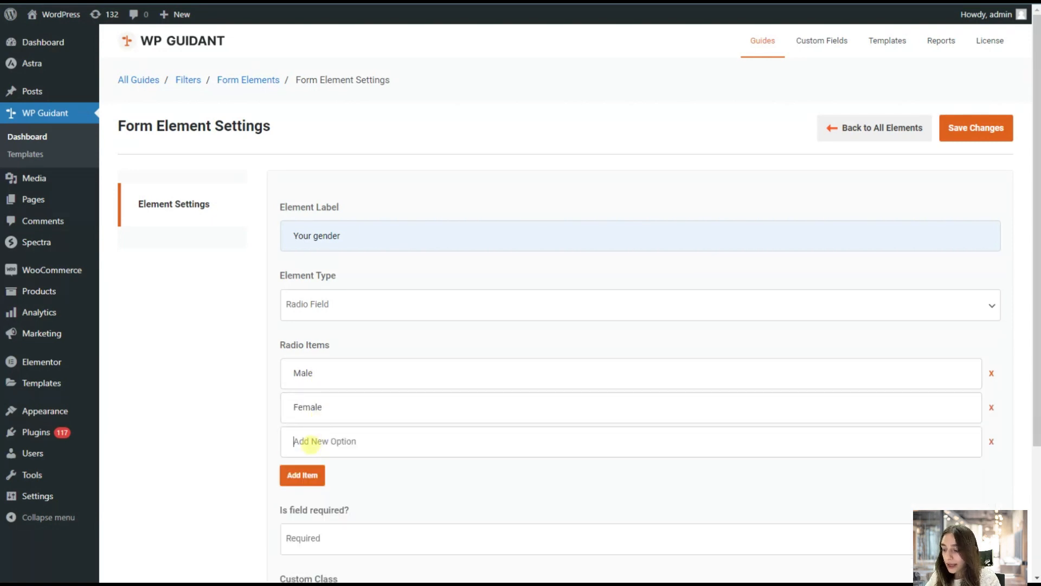
text(Other)
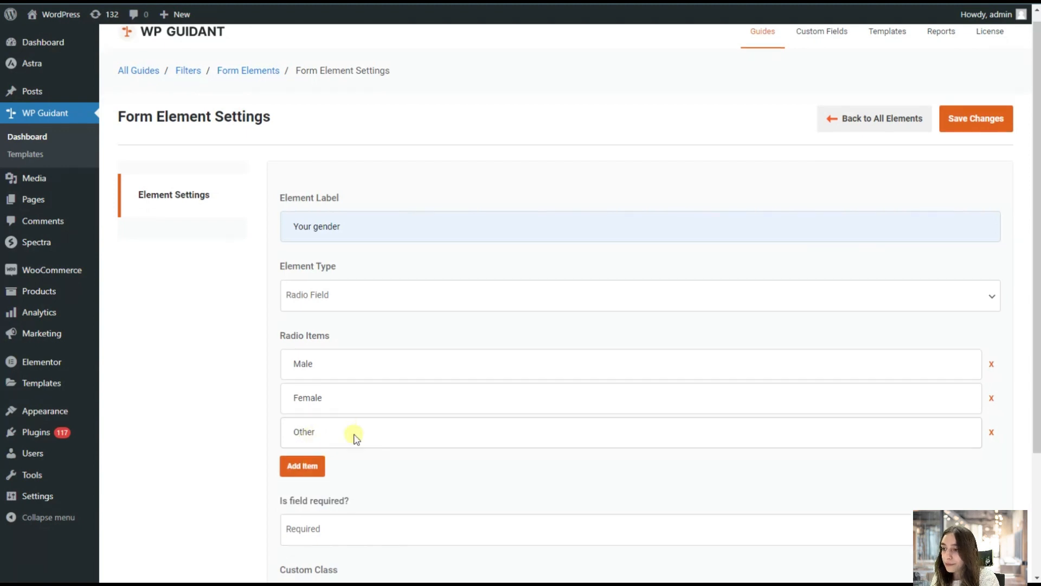
Make the "Your gender" element optional, save it and return to the form elements list
scroll(352, 431, down, 3)
click(339, 378)
click(330, 402)
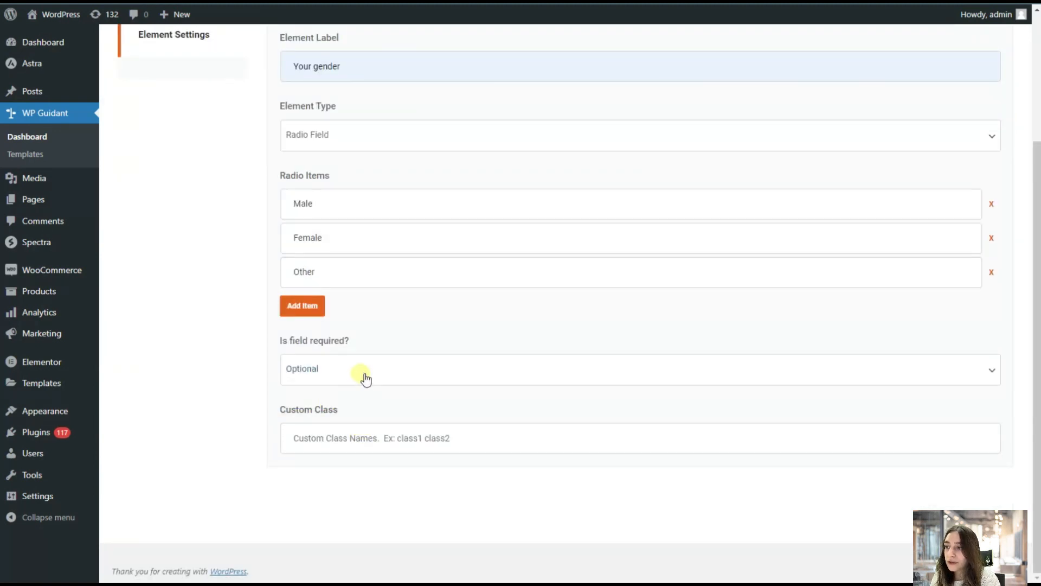
scroll(913, 214, up, 3)
click(996, 133)
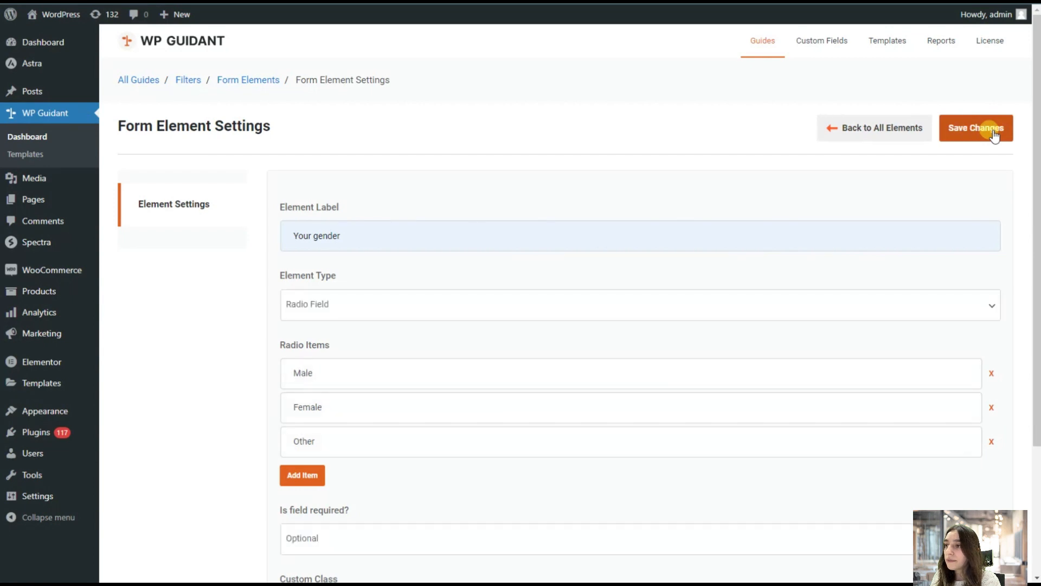
click(913, 126)
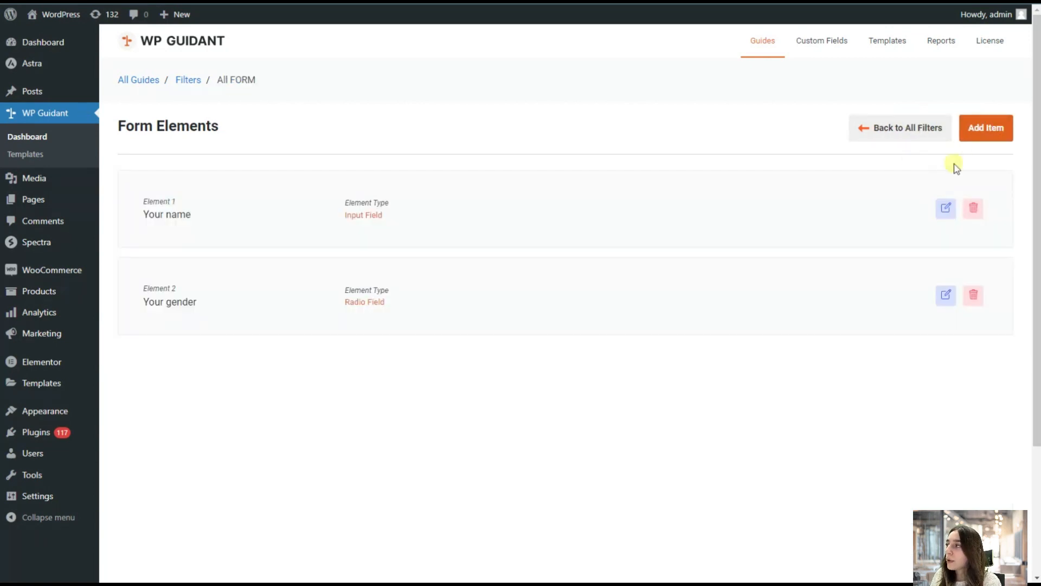
Add a third form element labelled "Your E-mail address" with the element type Input Field
click(995, 128)
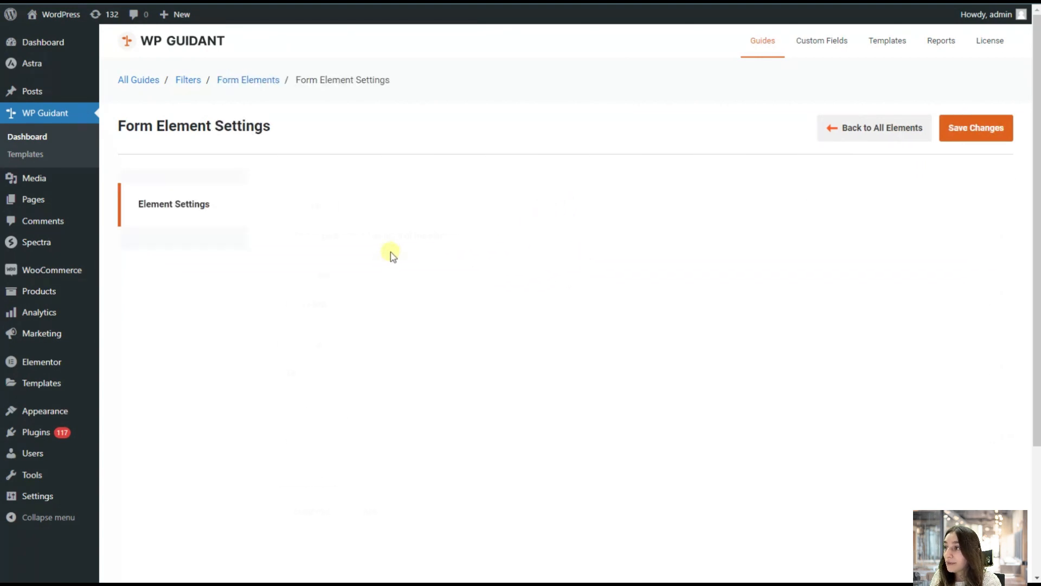
click(391, 234)
click(389, 313)
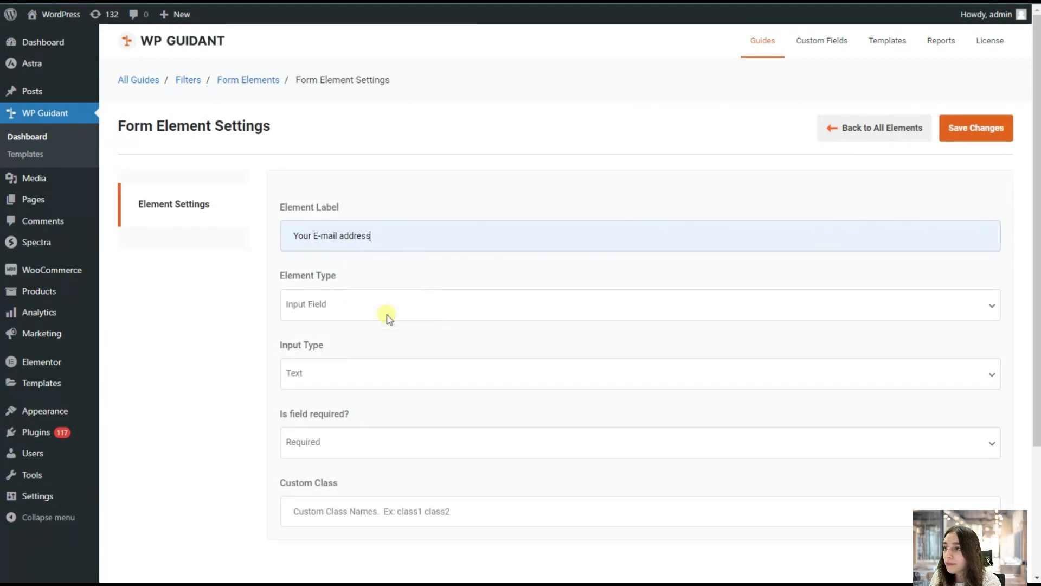
click(372, 308)
click(354, 324)
Set the "Your E-mail address" element's input type to Email, make it optional, save it and return to the form elements list
click(325, 378)
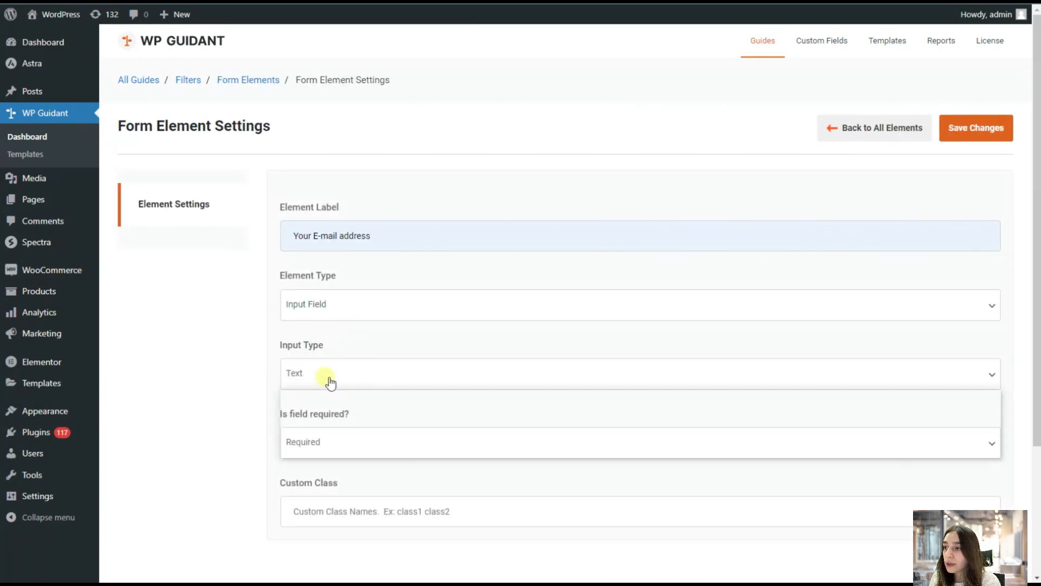
click(320, 393)
scroll(319, 396, down, 1)
click(326, 319)
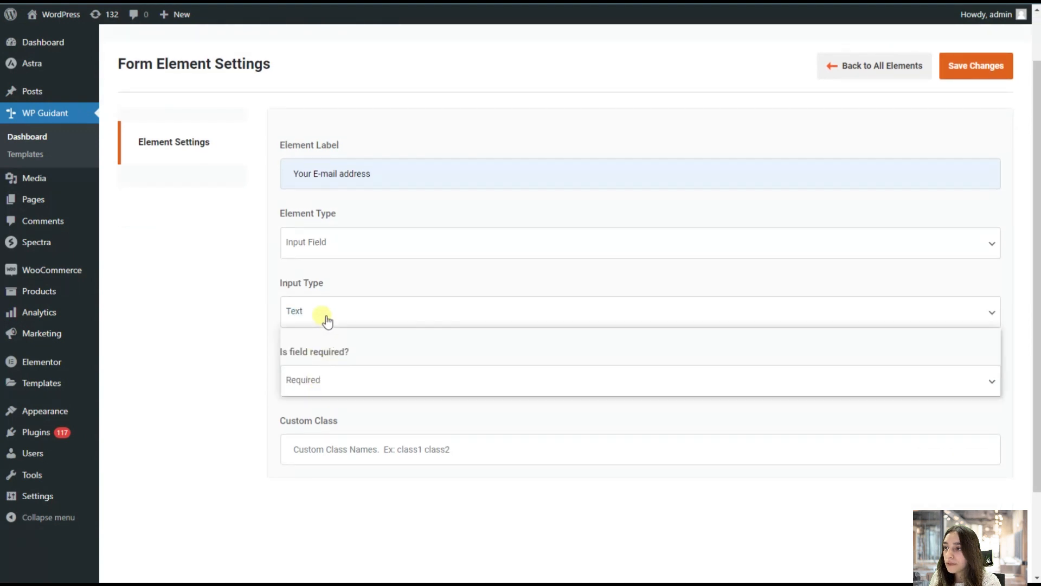
click(310, 359)
click(321, 387)
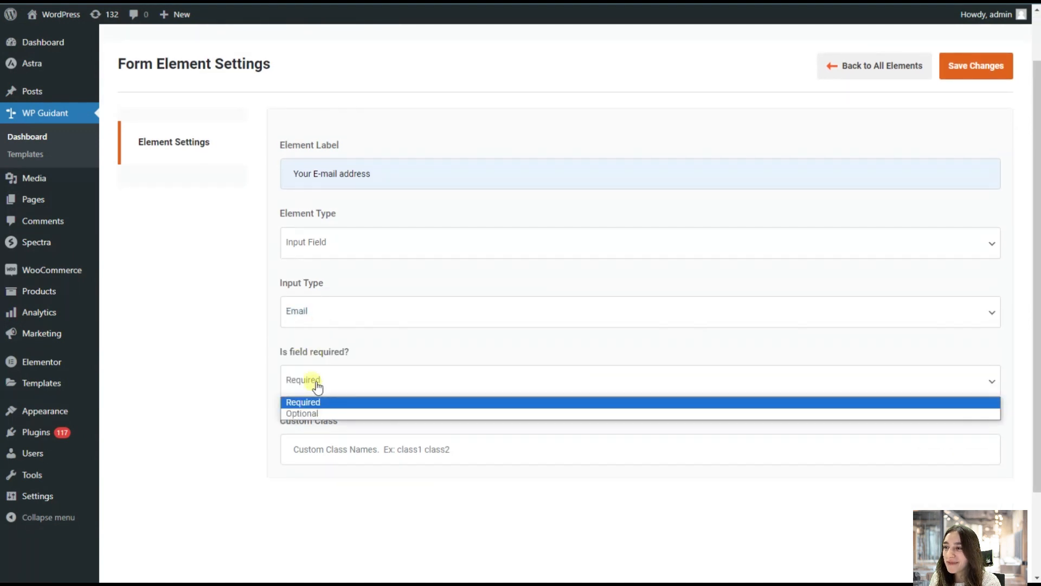
click(312, 412)
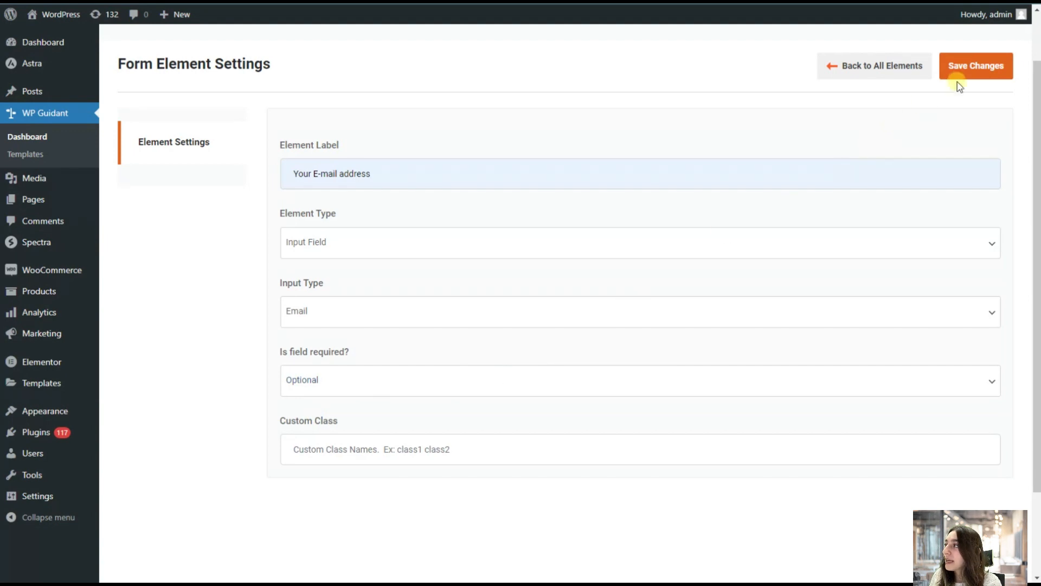
click(982, 66)
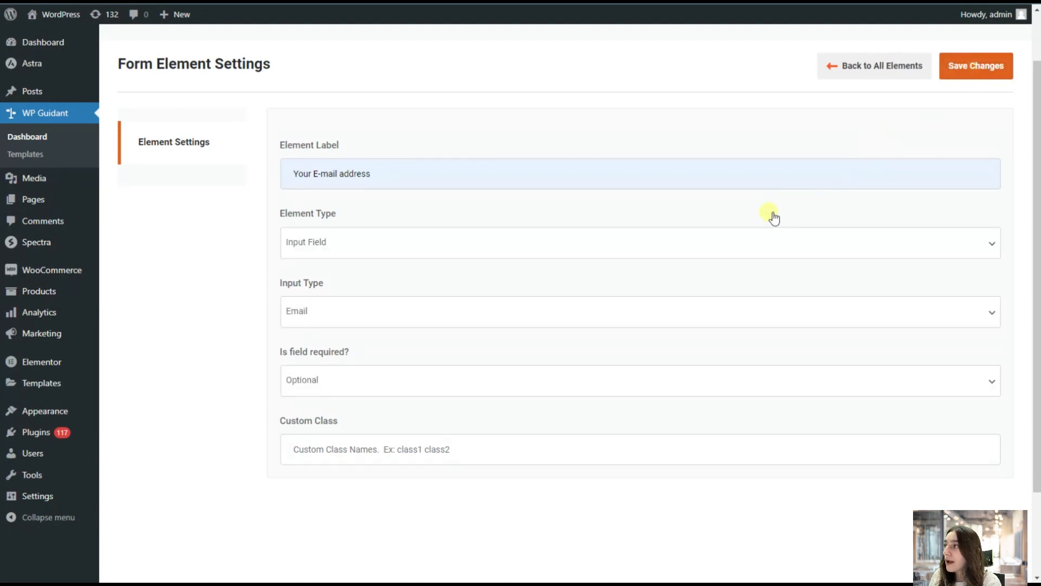
click(863, 129)
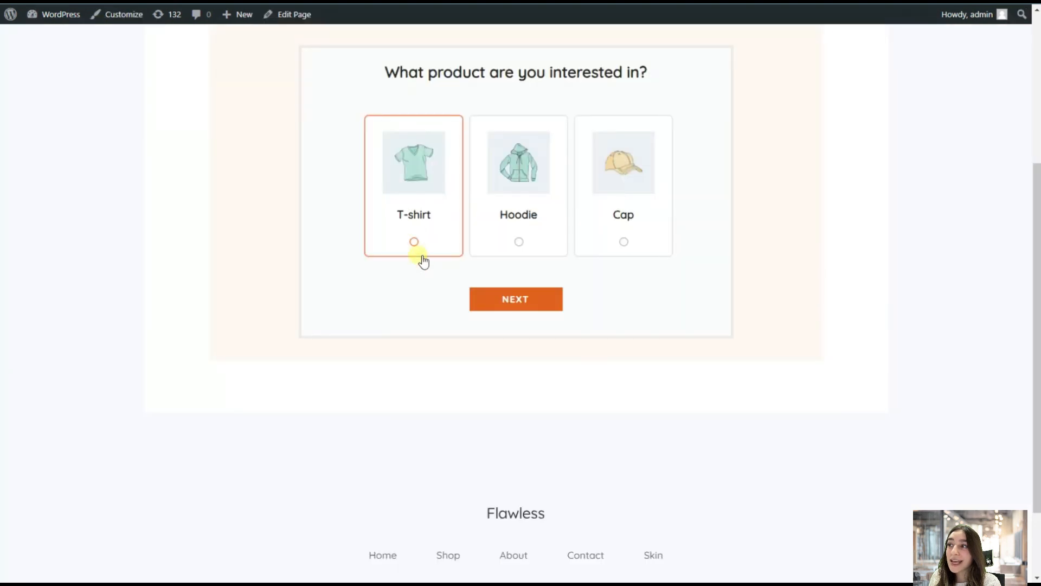
On the published Product Suggestions page, choose T-shirt, set the maximum target price to 30 and continue to the form
scroll(421, 261, up, 1)
scroll(426, 304, up, 2)
click(430, 335)
scroll(430, 332, down, 1)
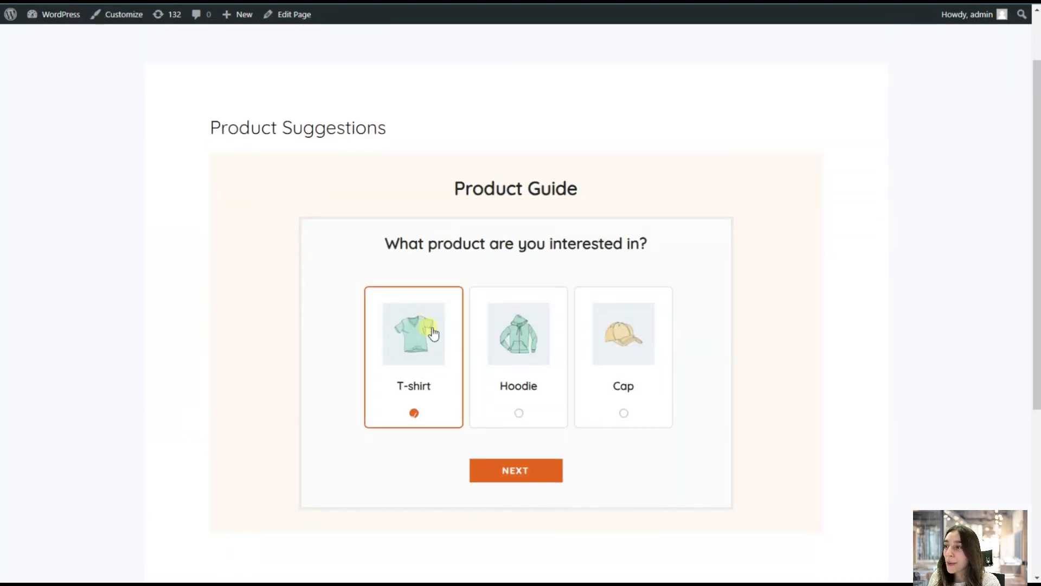
click(498, 423)
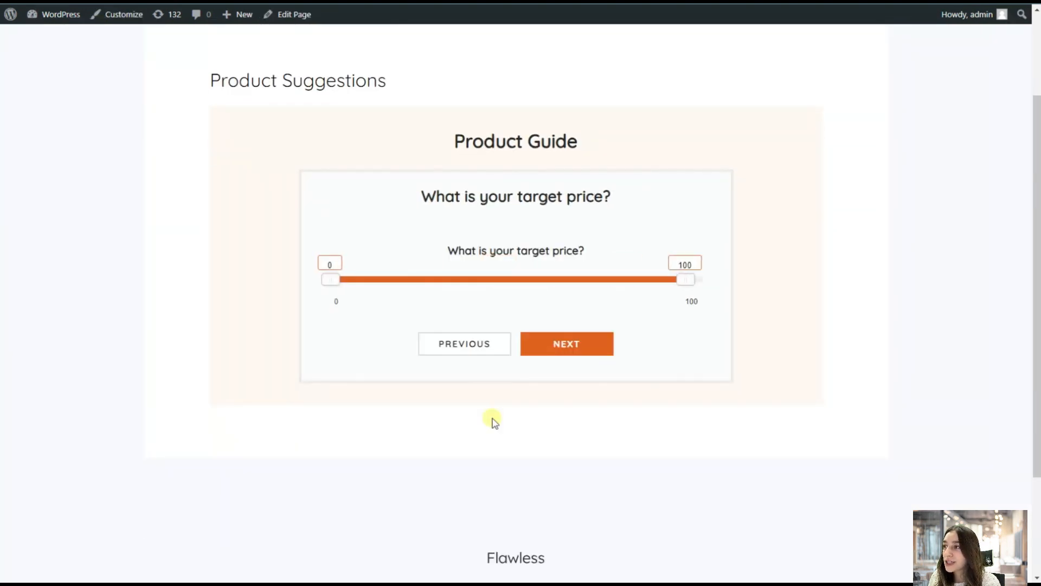
drag(681, 286, 441, 289)
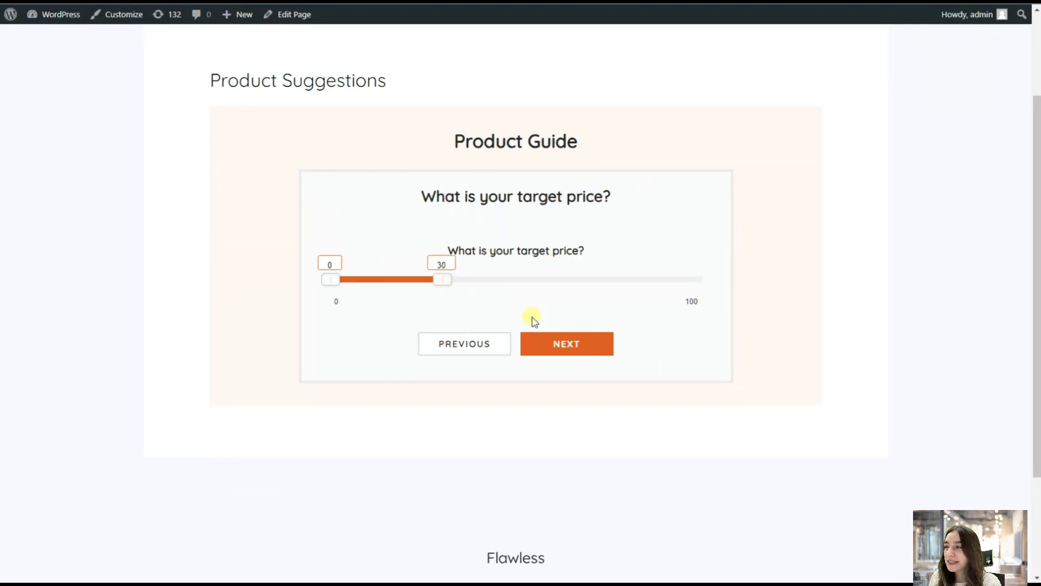
click(553, 344)
Select Female as the gender in the published guide's form and show the product results
scroll(414, 326, down, 2)
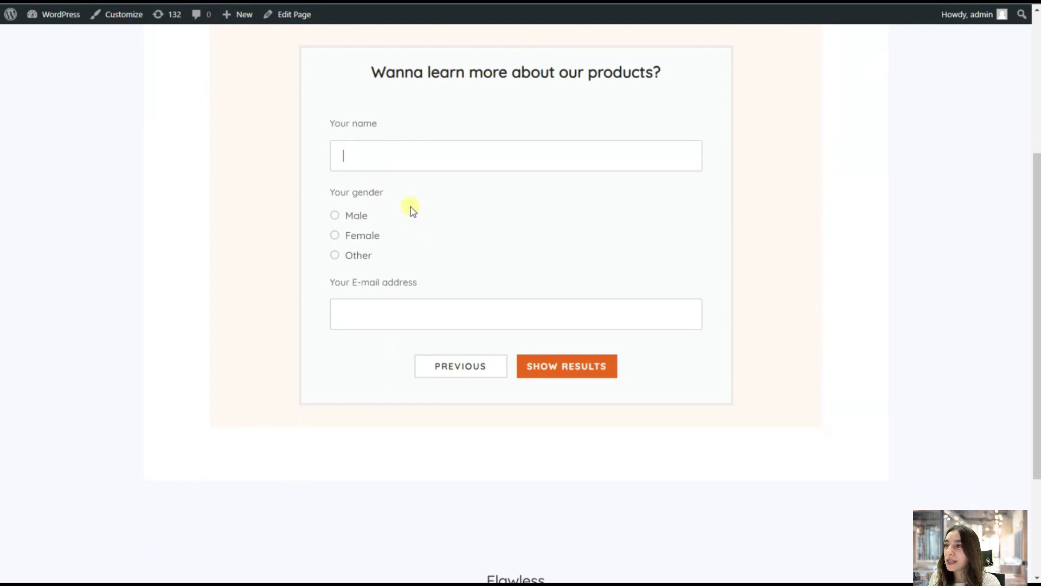
scroll(412, 211, up, 1)
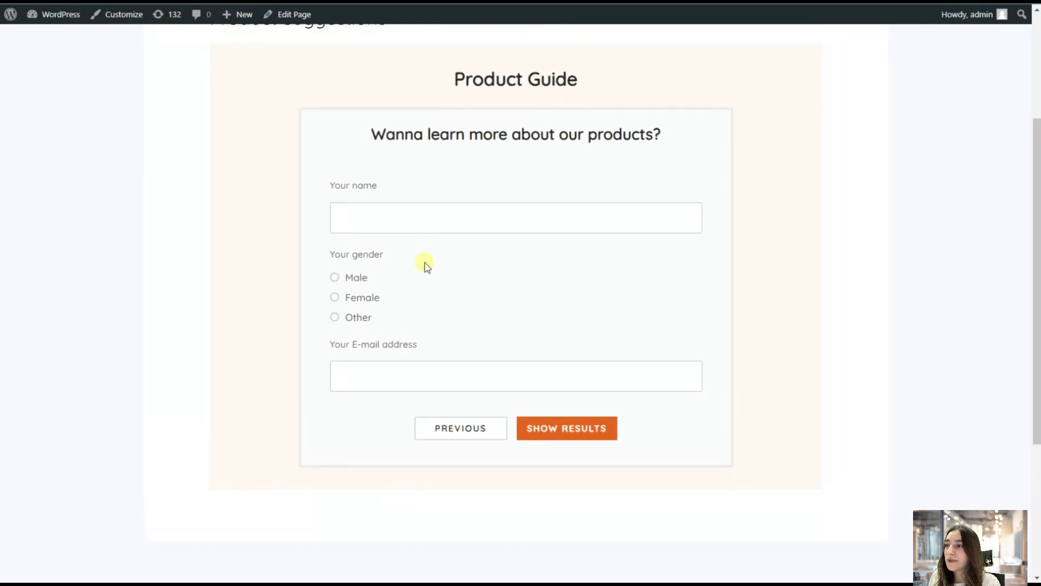
click(336, 298)
click(360, 368)
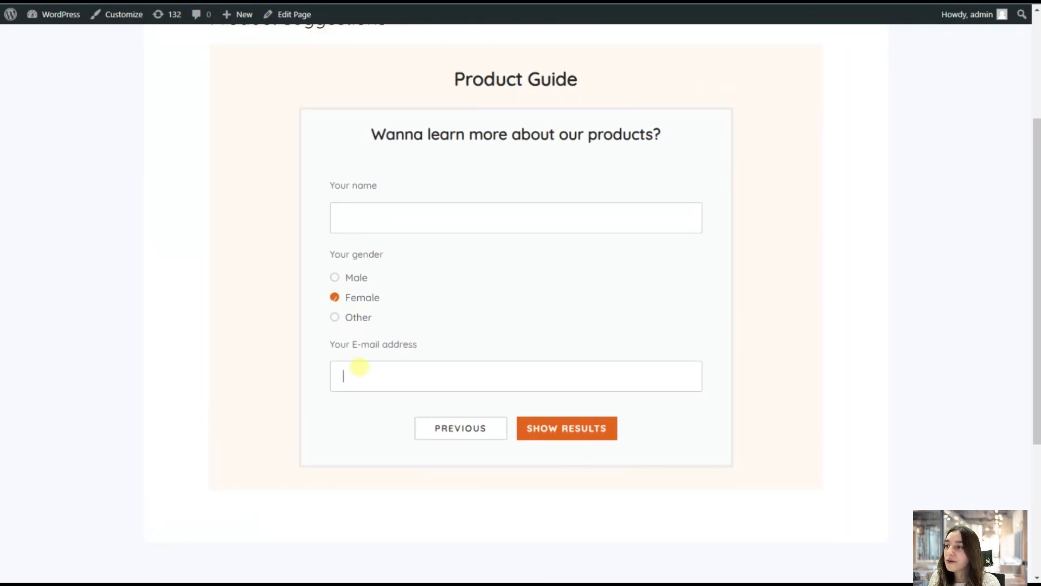
click(529, 427)
scroll(449, 262, down, 5)
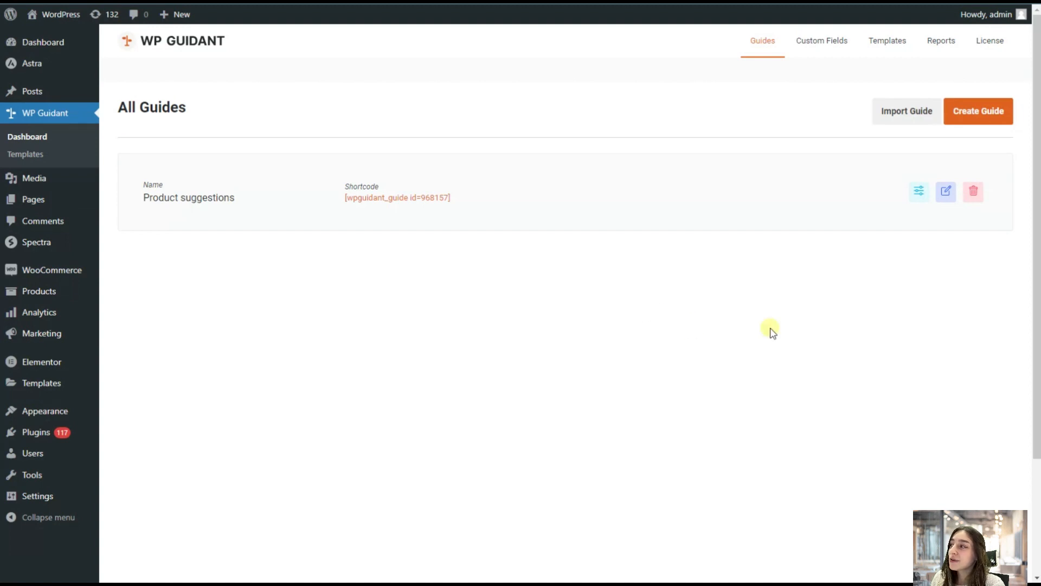
Open the Product suggestions guide's advanced settings and keep Submission Report Tracking set to Enable
click(955, 195)
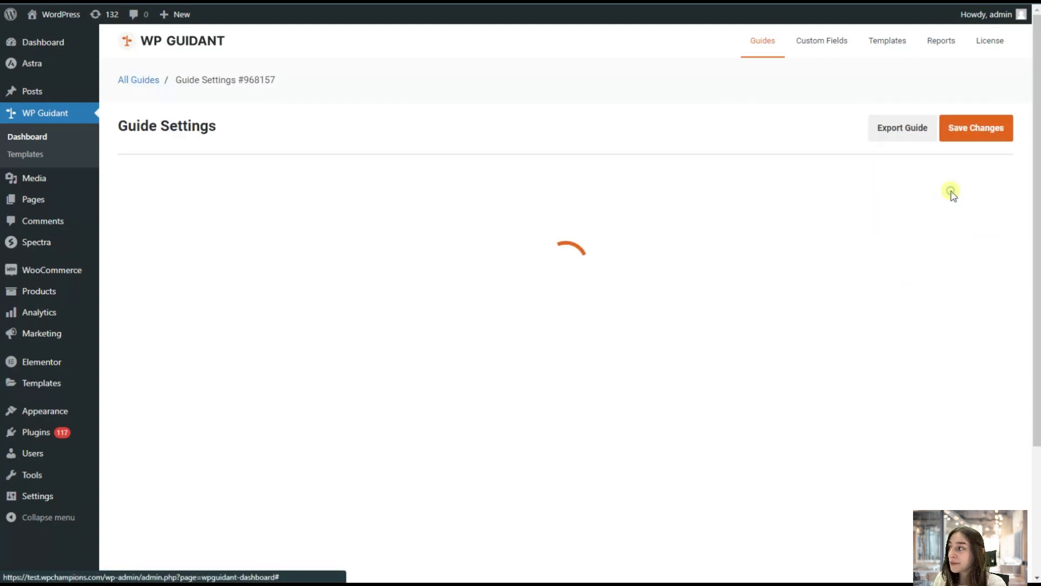
scroll(179, 293, down, 1)
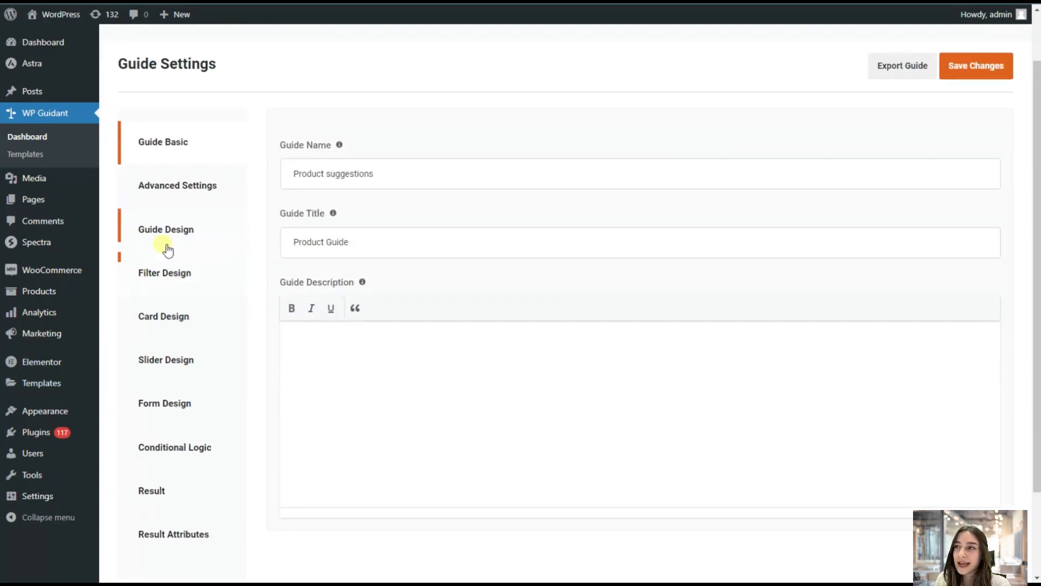
click(177, 189)
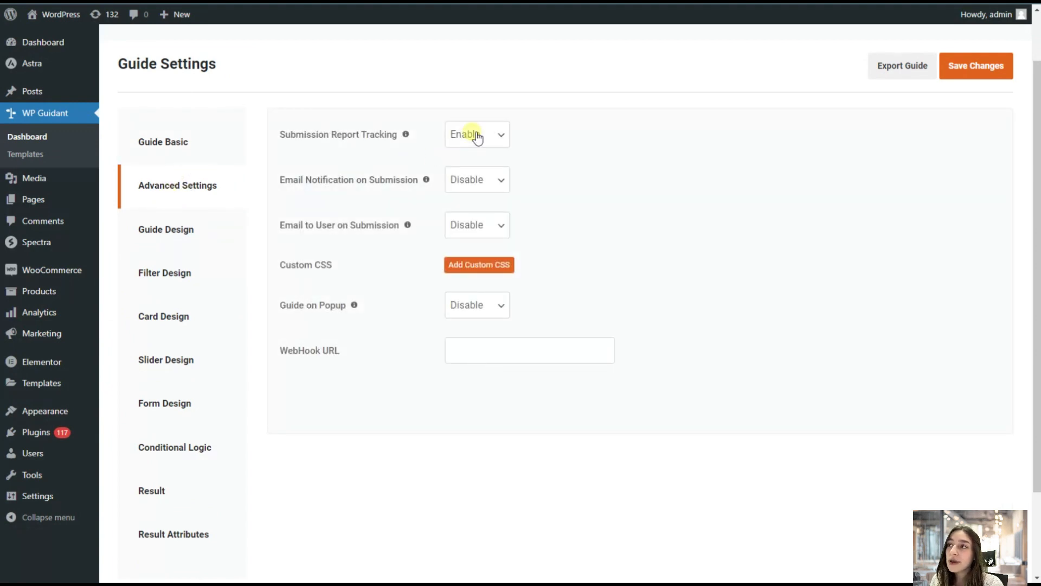
click(471, 140)
click(477, 138)
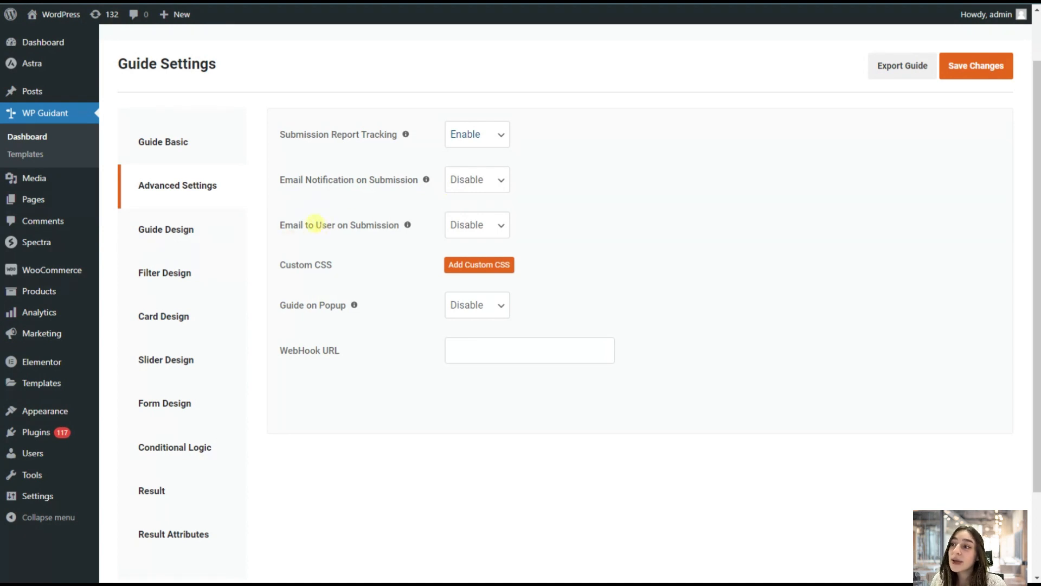
Enable Email to User on Submission, look through the Email to User Template fields and close the template
click(464, 224)
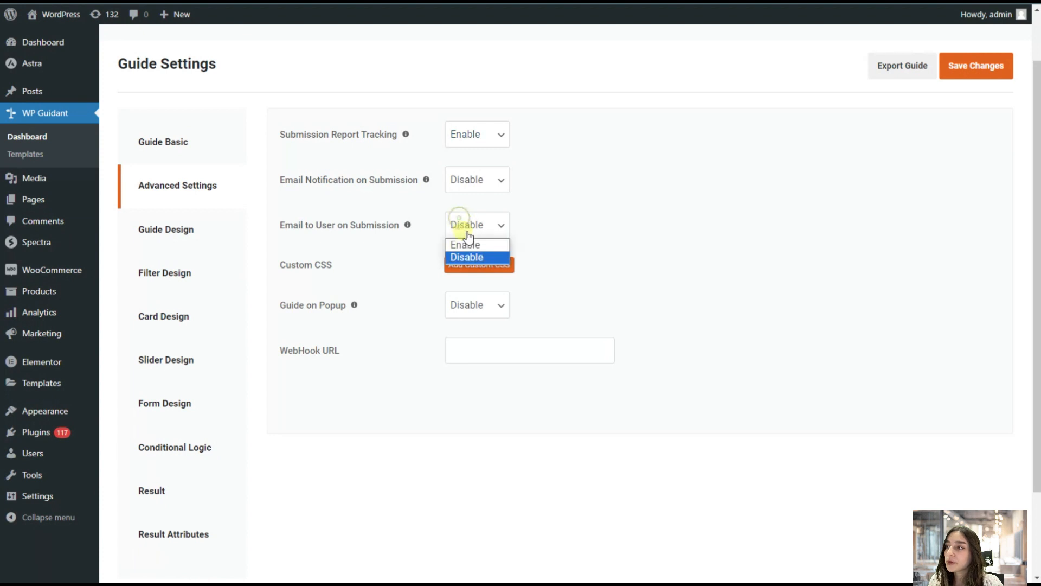
click(464, 241)
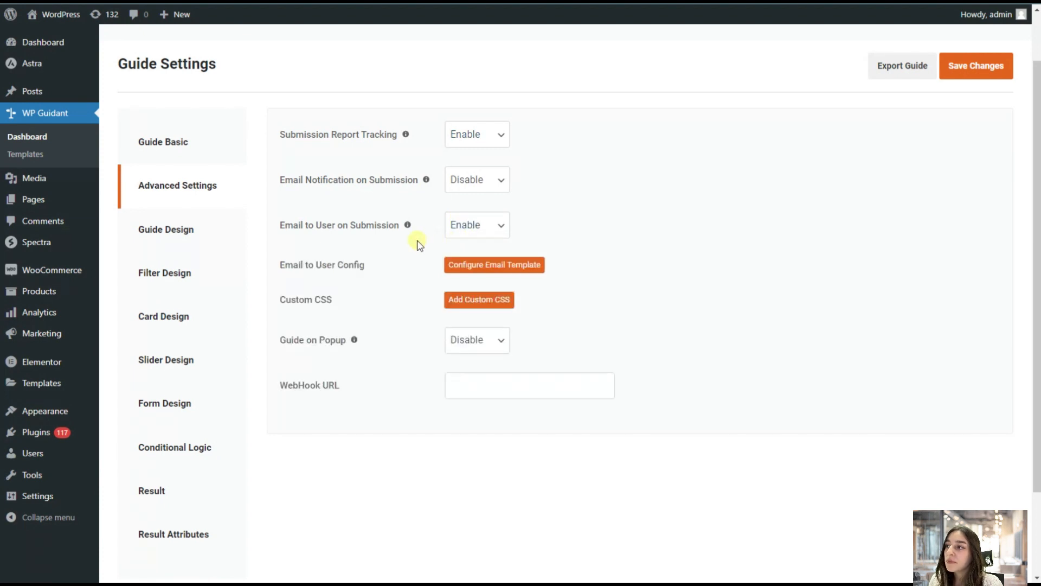
click(479, 273)
scroll(441, 271, up, 3)
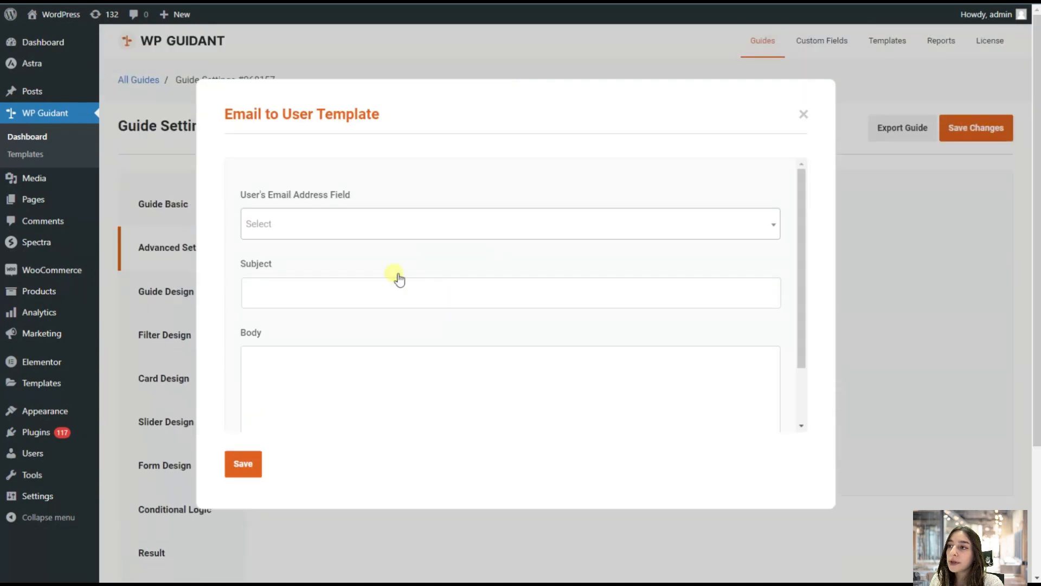
scroll(397, 279, down, 2)
scroll(336, 341, up, 2)
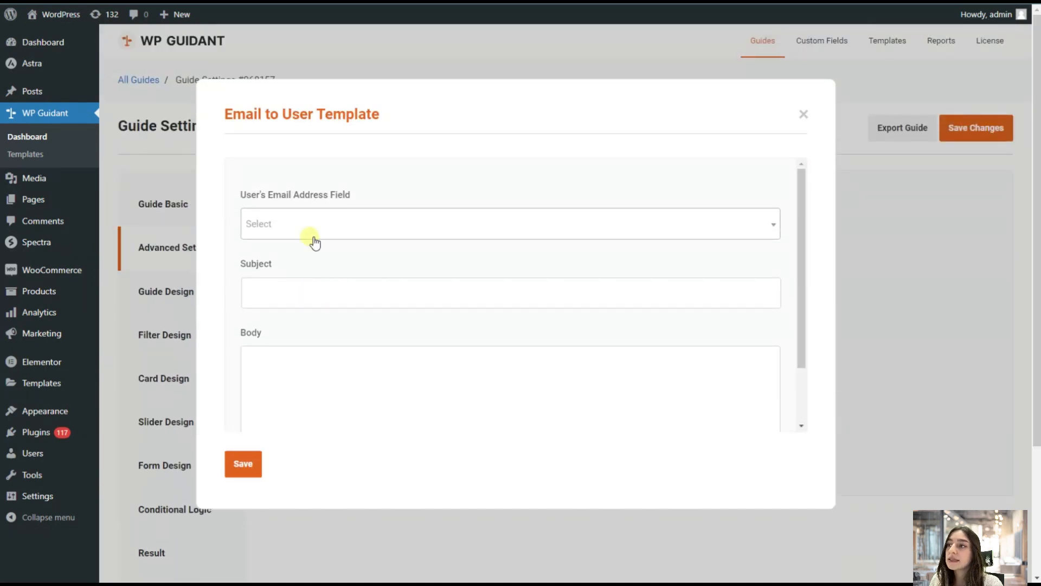
click(804, 114)
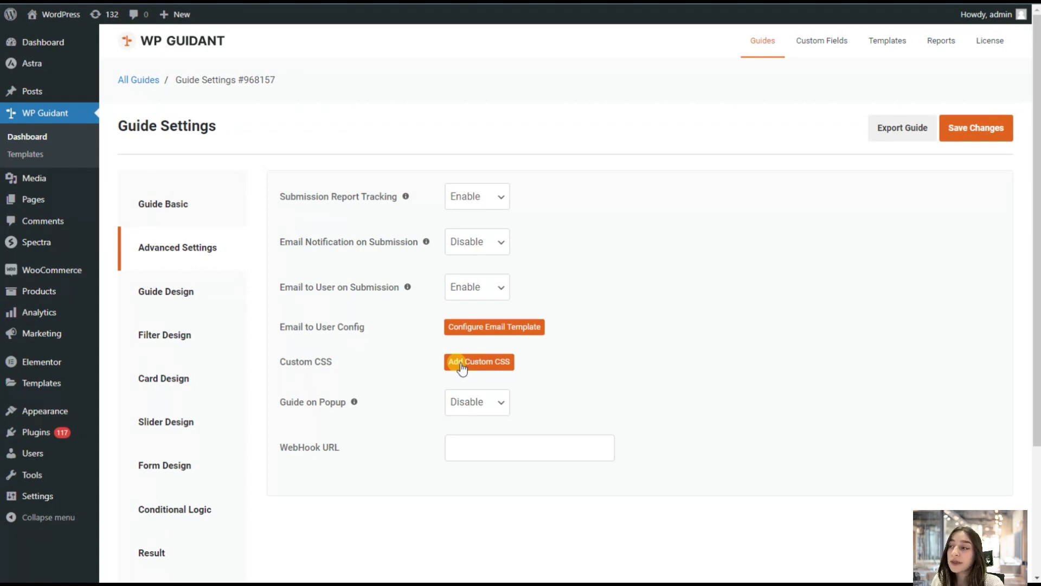
Set the guide design's background image to the beige clothes-rack picture from the media library and save the changes
click(169, 290)
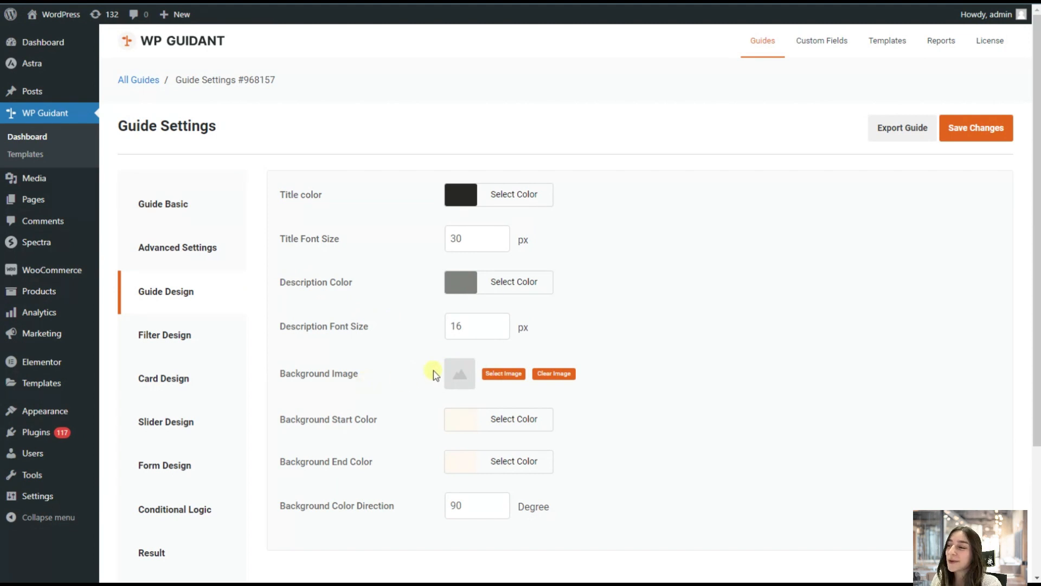
click(520, 374)
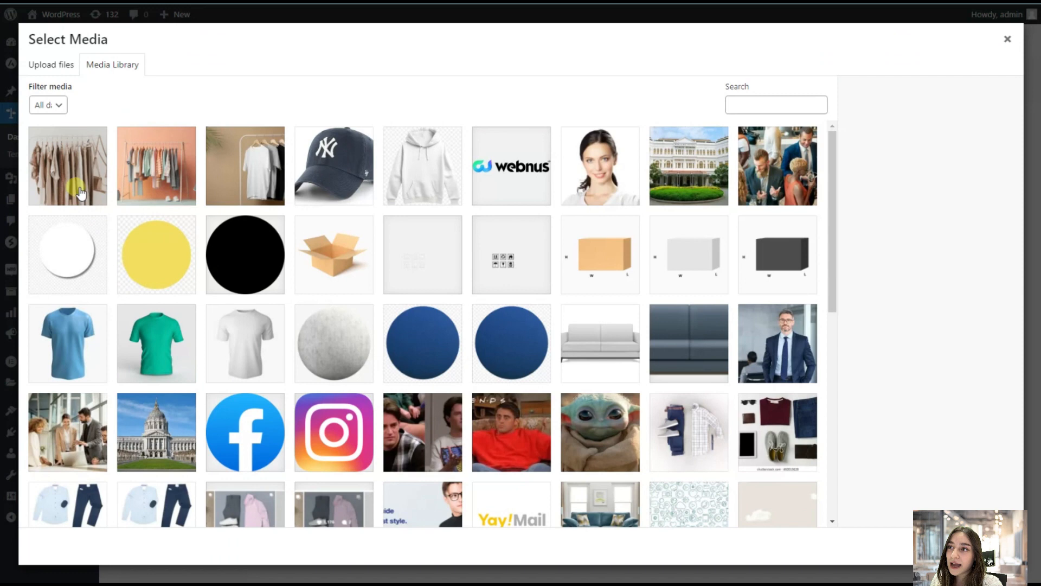
click(70, 179)
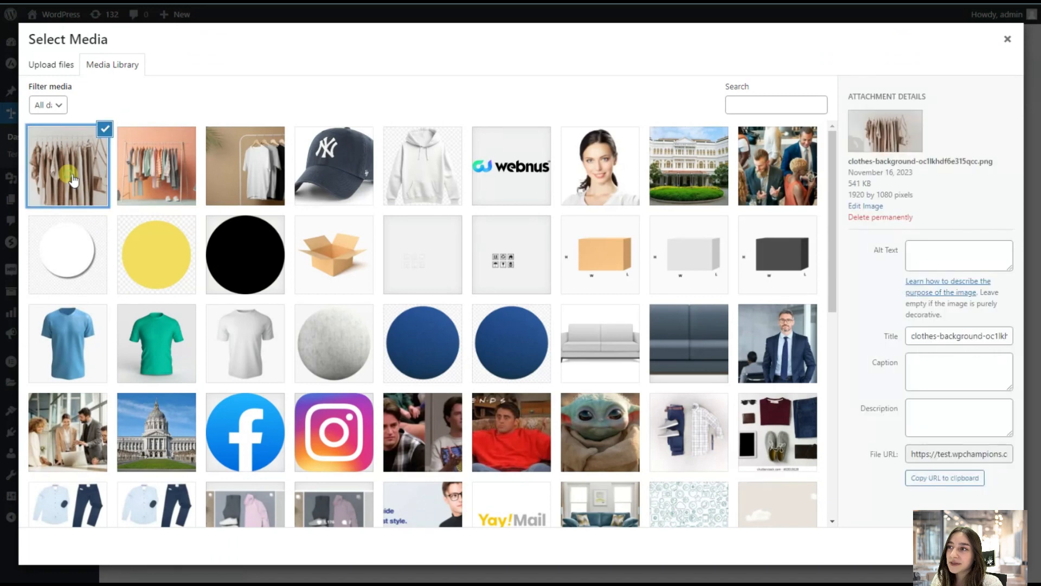
click(992, 545)
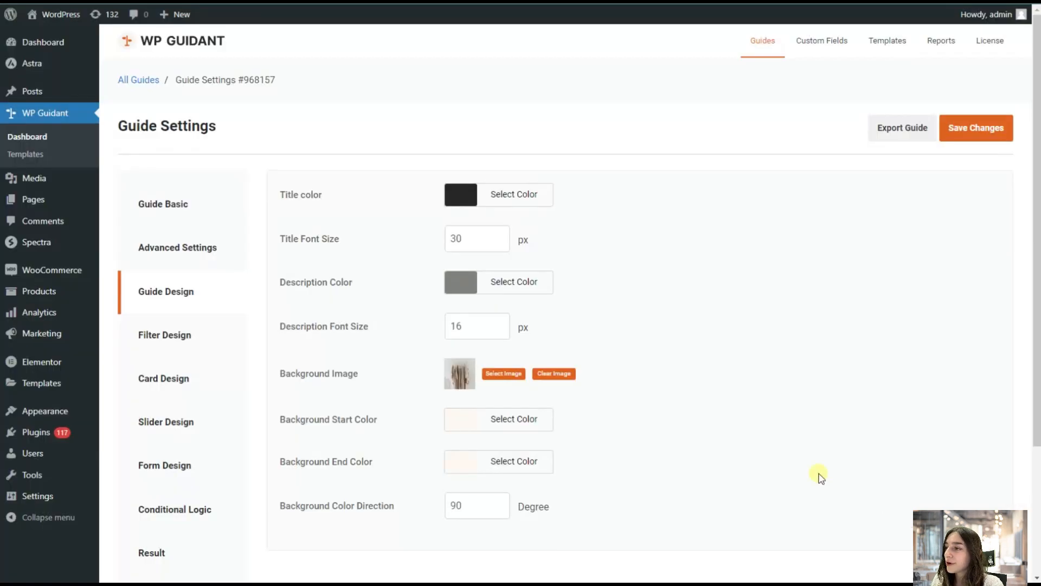
click(970, 130)
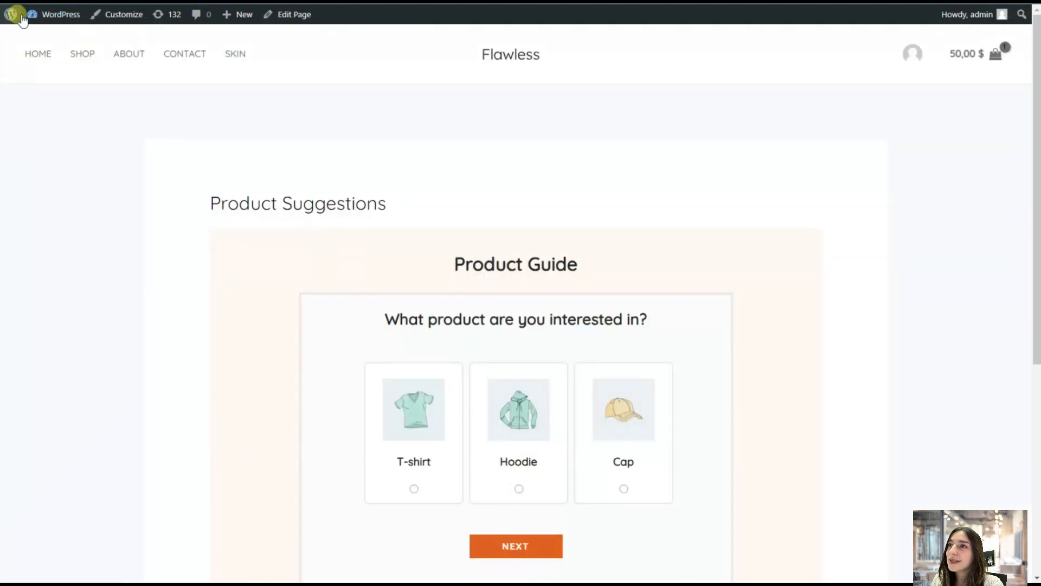
Reload the published Product Suggestions page and check the guide's background image
key(F5)
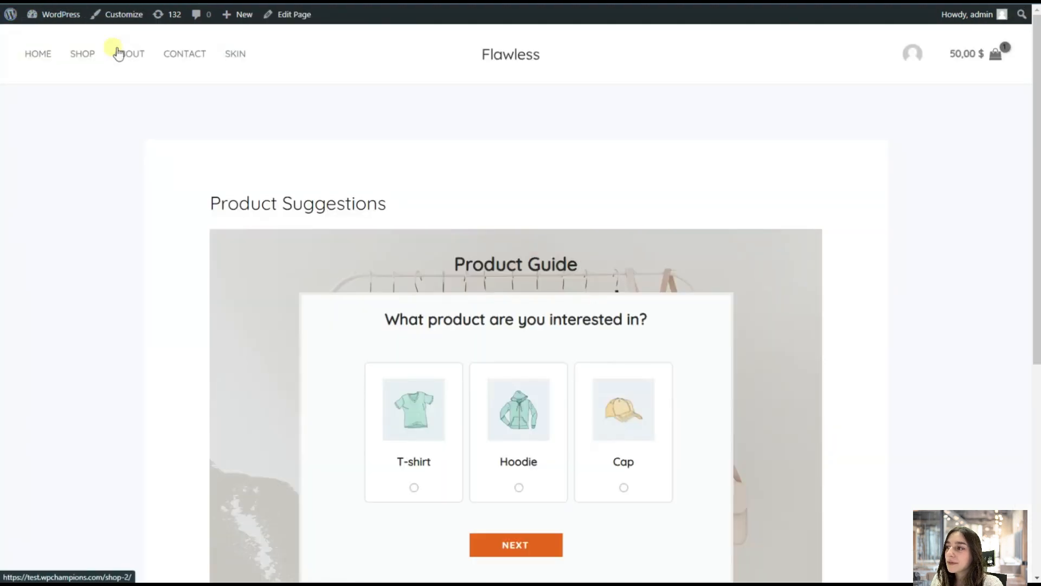
scroll(357, 248, down, 3)
scroll(396, 277, up, 2)
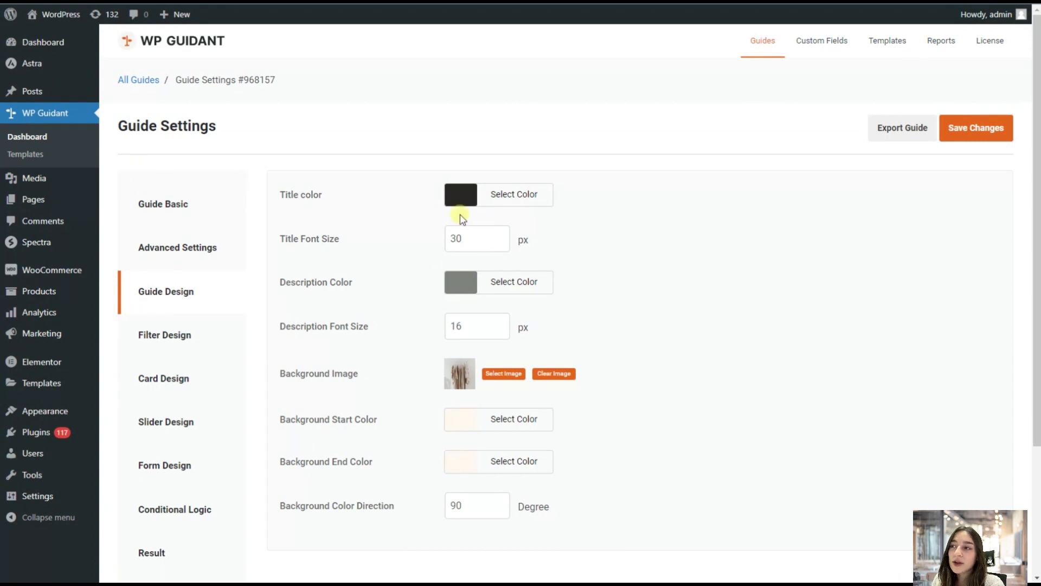
In the guide's slider design, set the Slider Selected Background Color to yellow and save the changes
scroll(464, 308, down, 1)
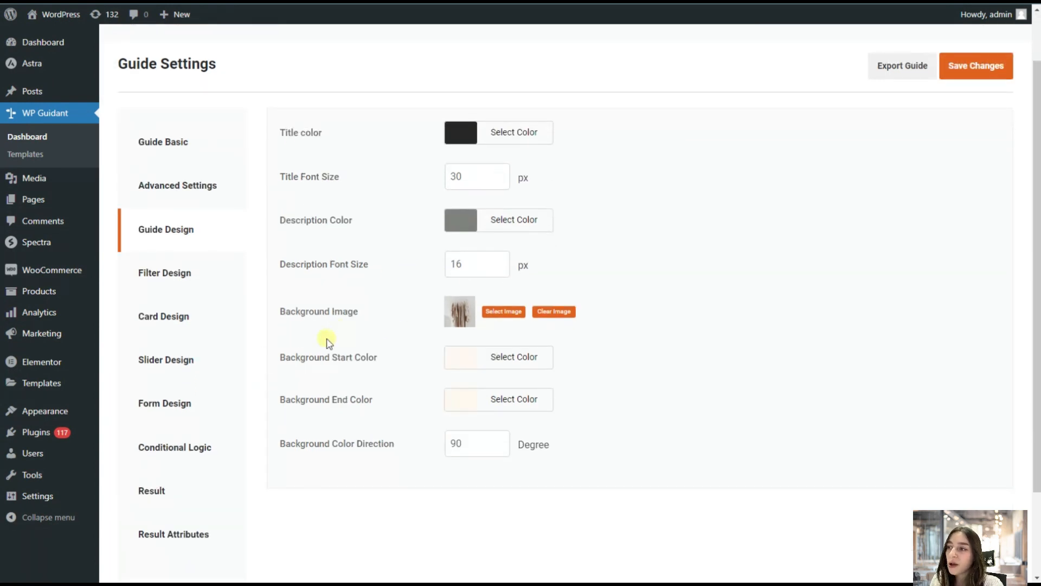
click(183, 286)
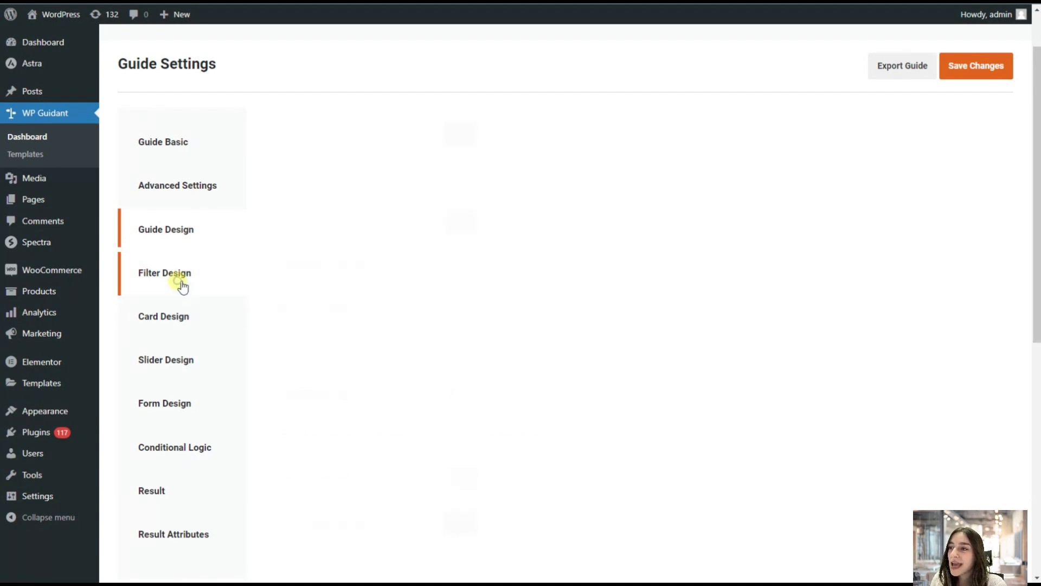
click(184, 321)
click(186, 358)
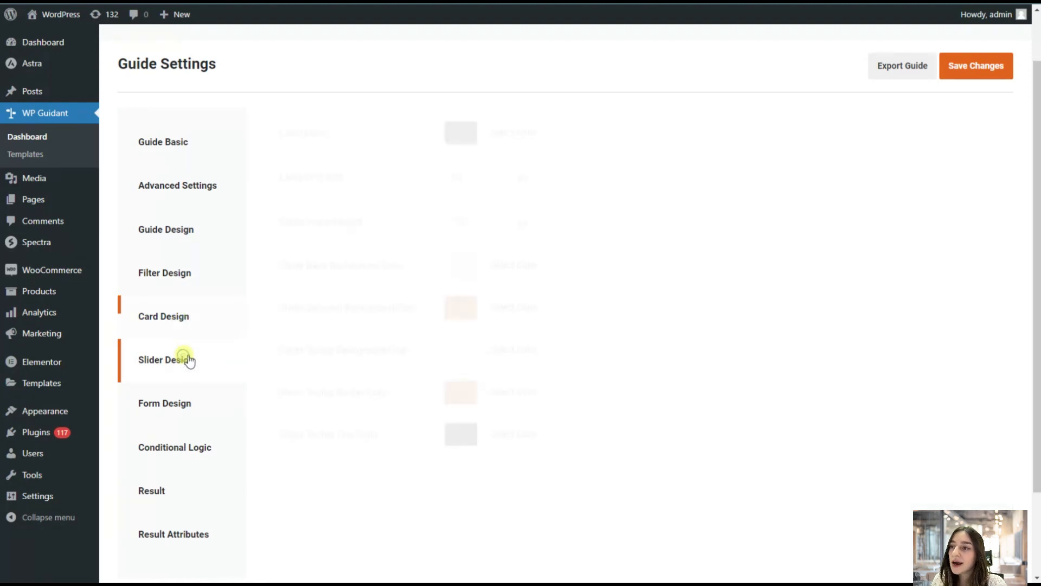
scroll(201, 369, down, 1)
click(457, 249)
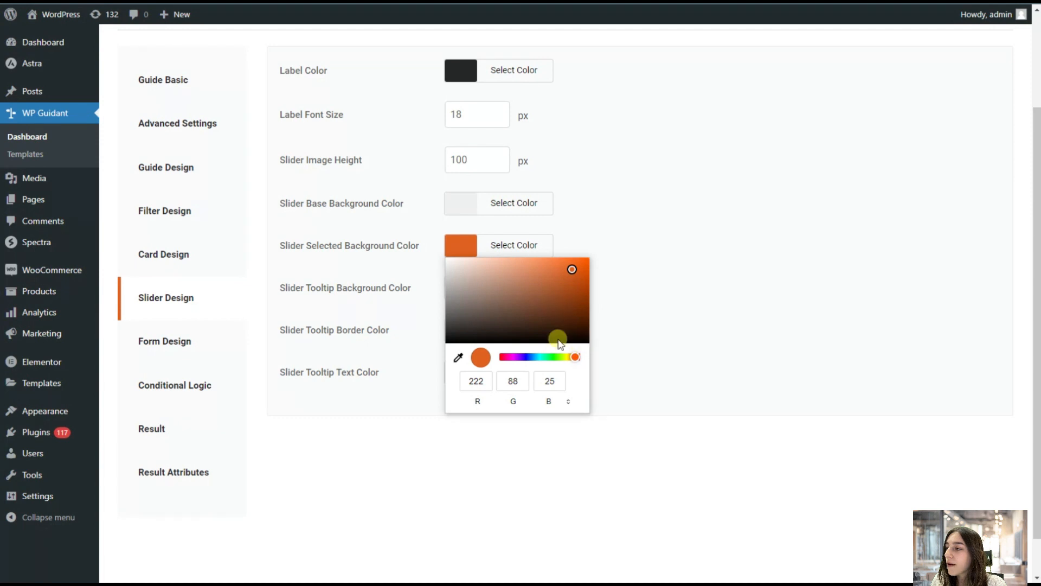
mouse_move(576, 360)
mouse_down()
mouse_move(506, 357)
mouse_move(573, 347)
mouse_up()
click(577, 237)
scroll(565, 262, up, 3)
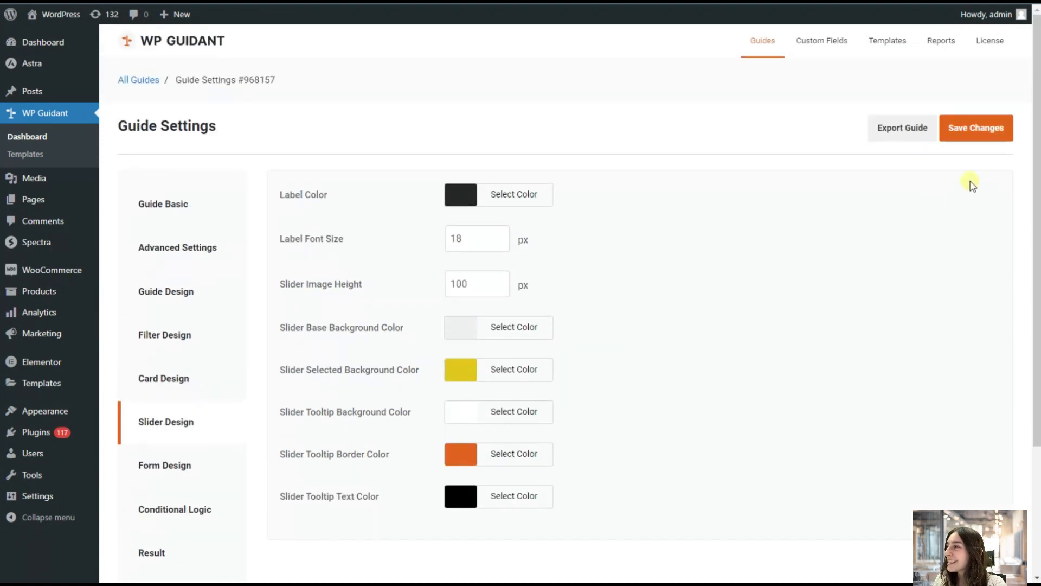
click(988, 136)
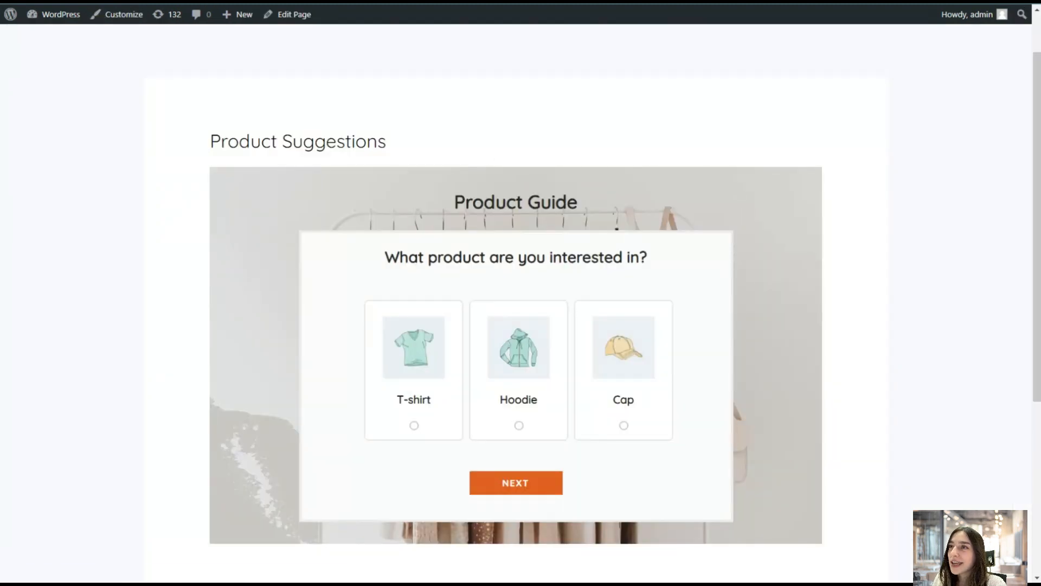
On the reloaded Product Suggestions page, choose T-shirt and continue to the target price slider to check its color
click(404, 347)
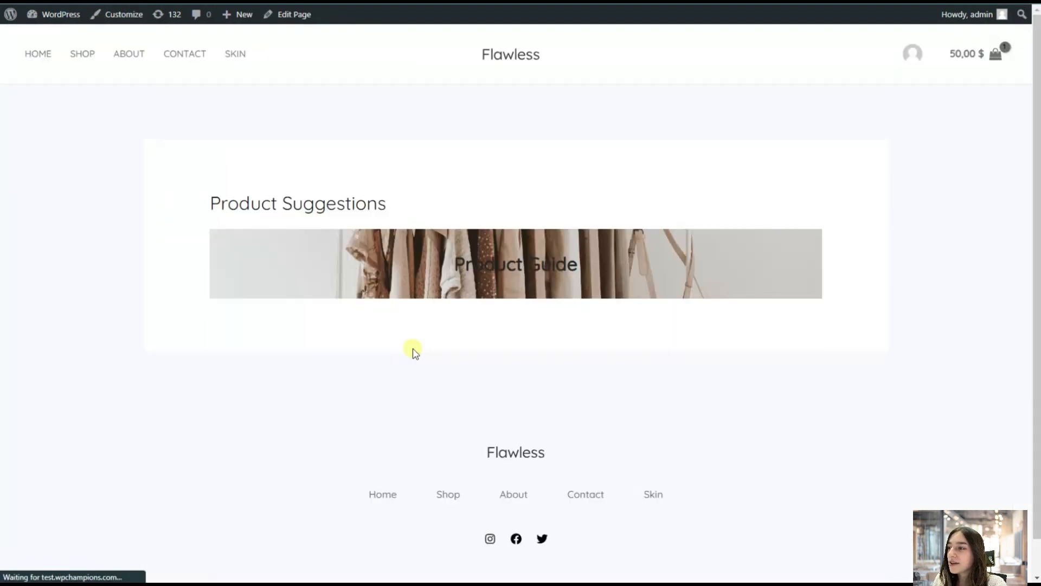
click(494, 470)
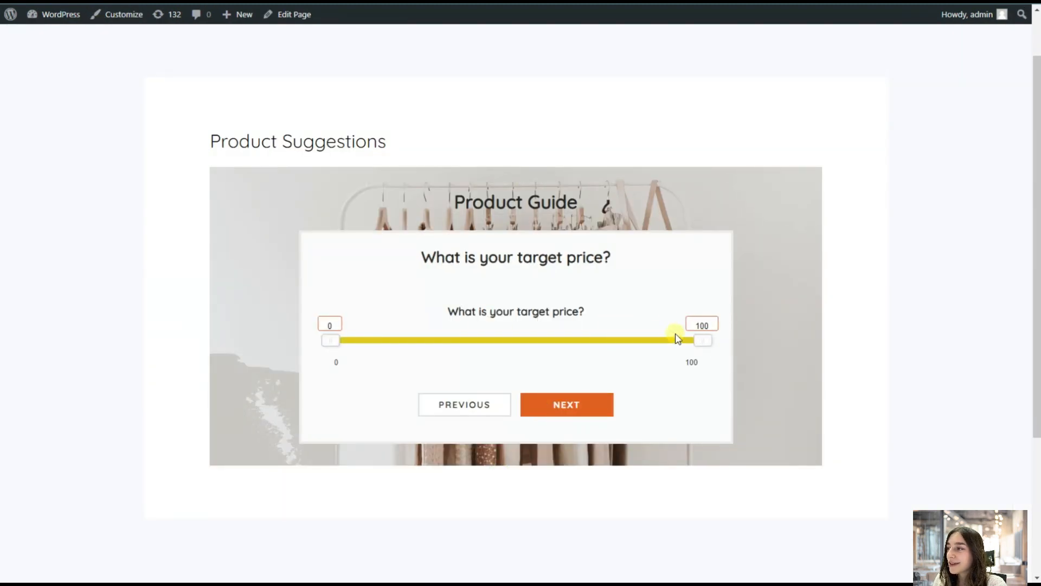
drag(678, 340, 701, 349)
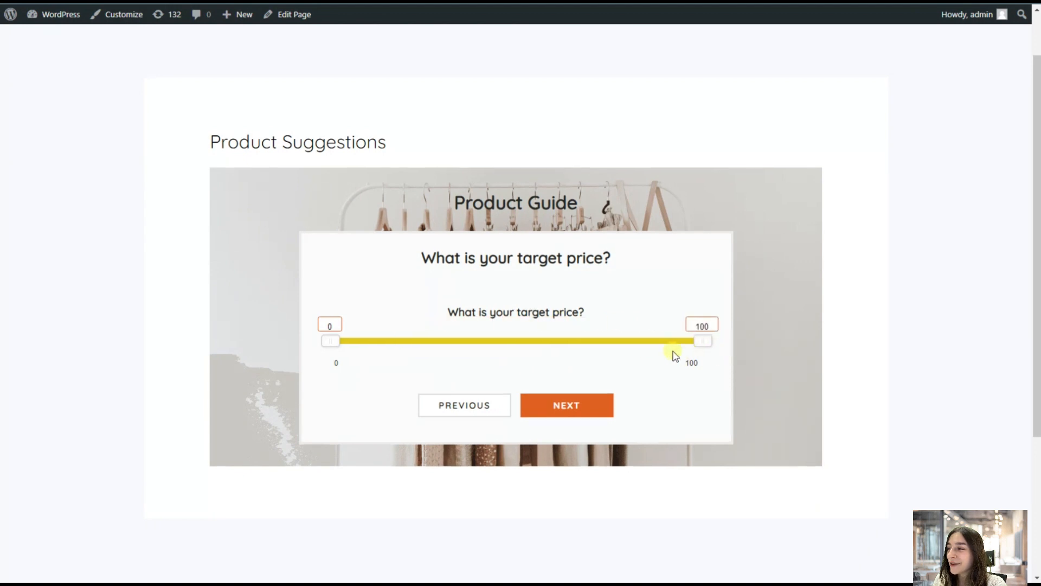
scroll(374, 141, up, 2)
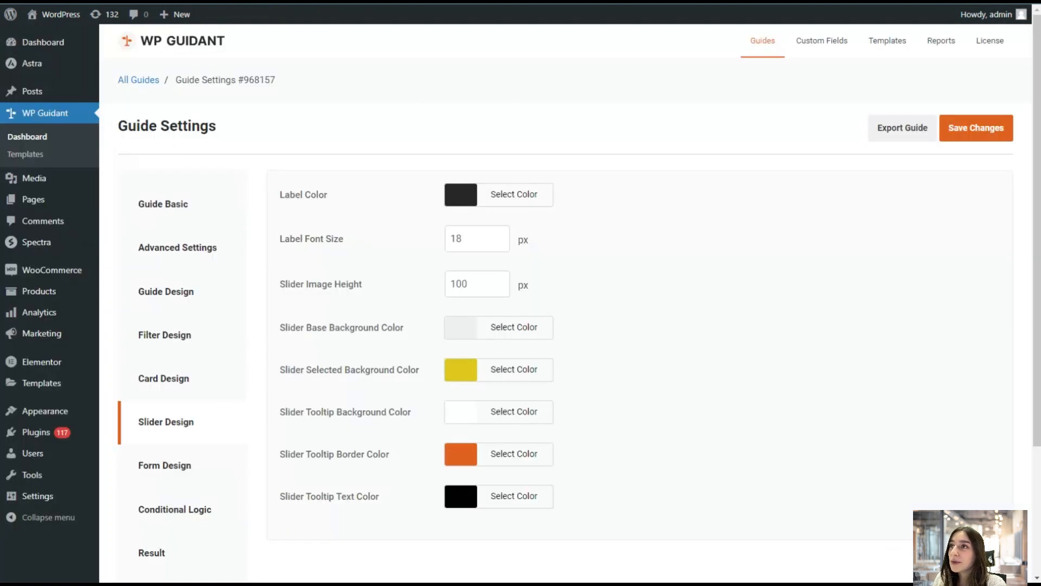
Create a conditional logic for the Hoodie card with Selection Method Selected, hiding the Product Price Range filter
scroll(171, 299, down, 2)
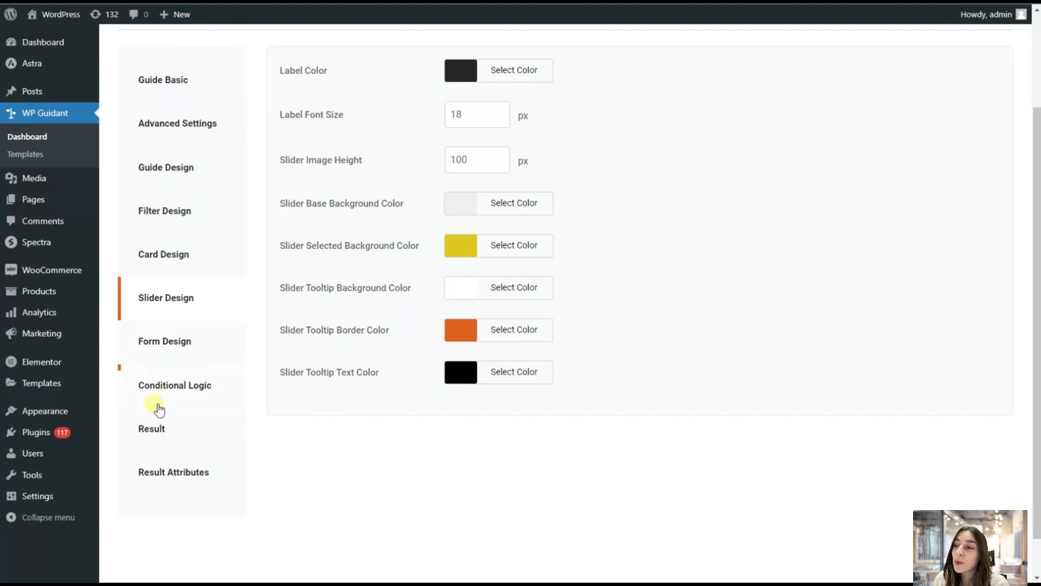
click(170, 393)
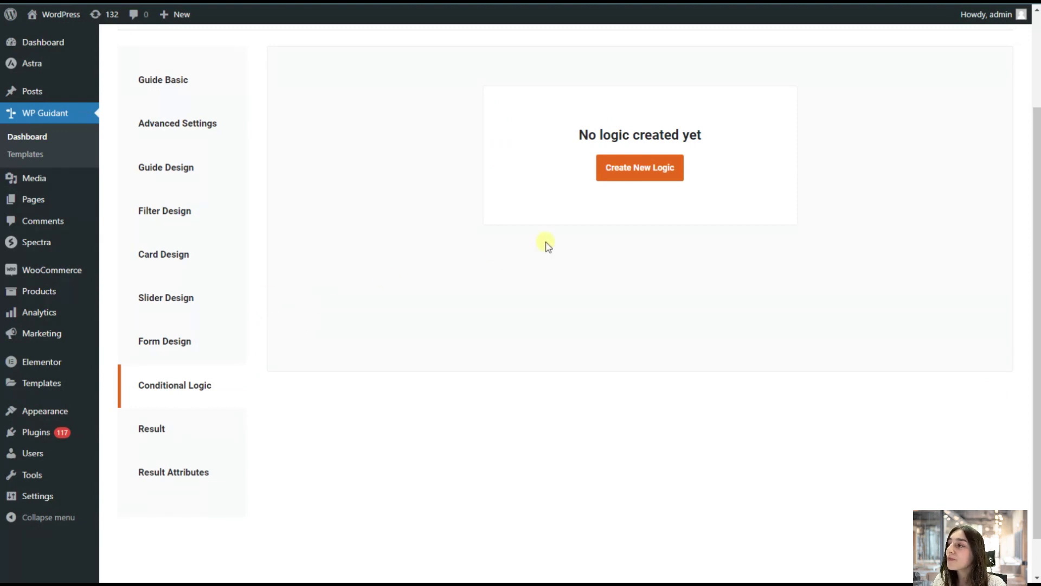
click(654, 176)
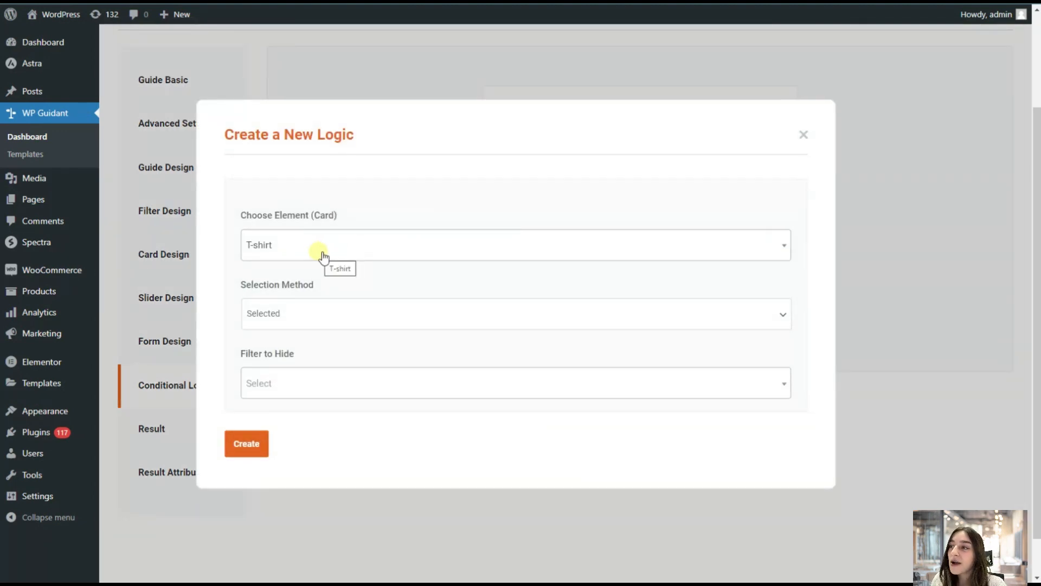
click(323, 255)
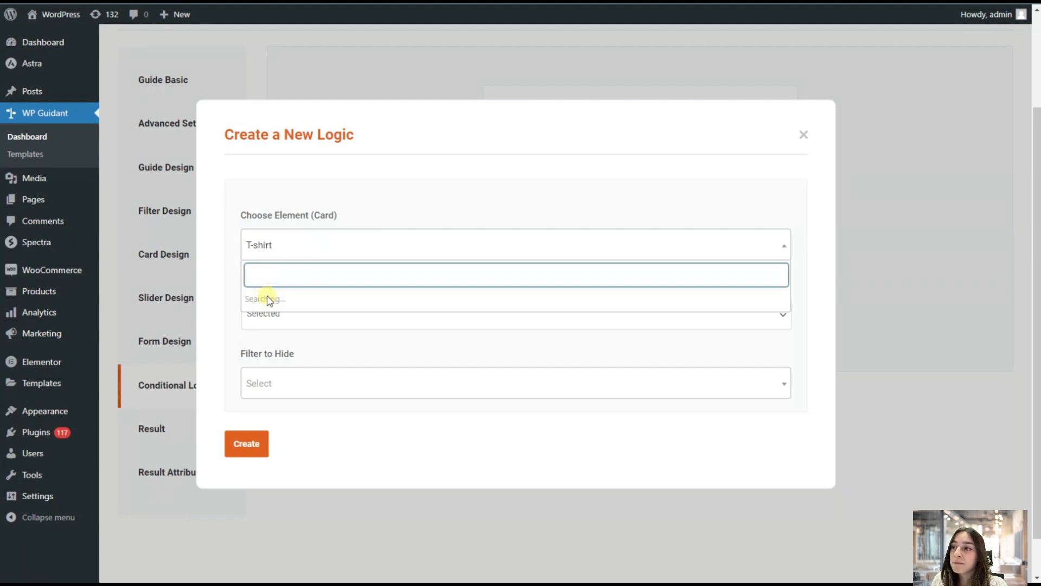
scroll(293, 331, down, 1)
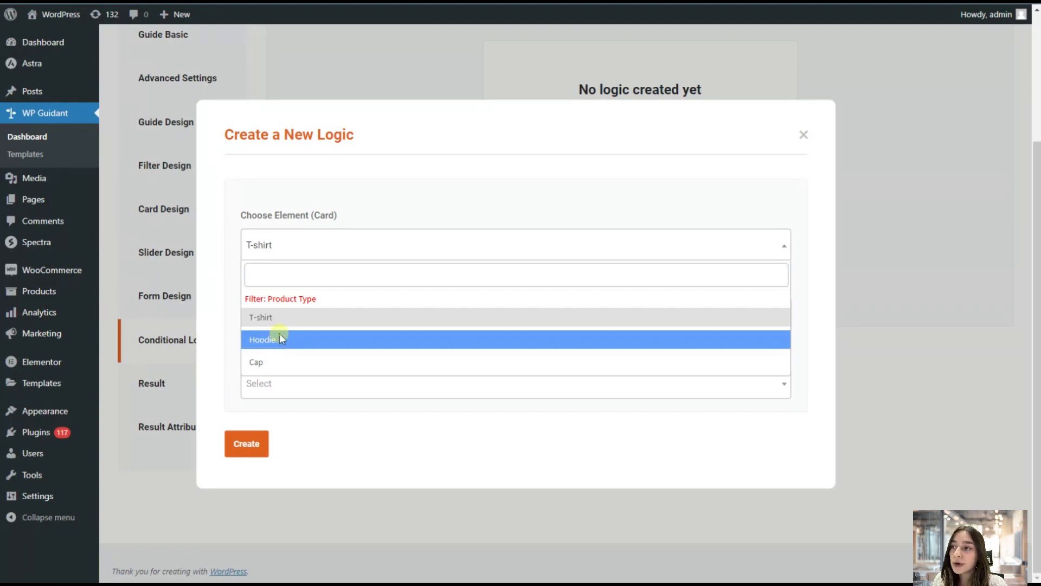
click(281, 337)
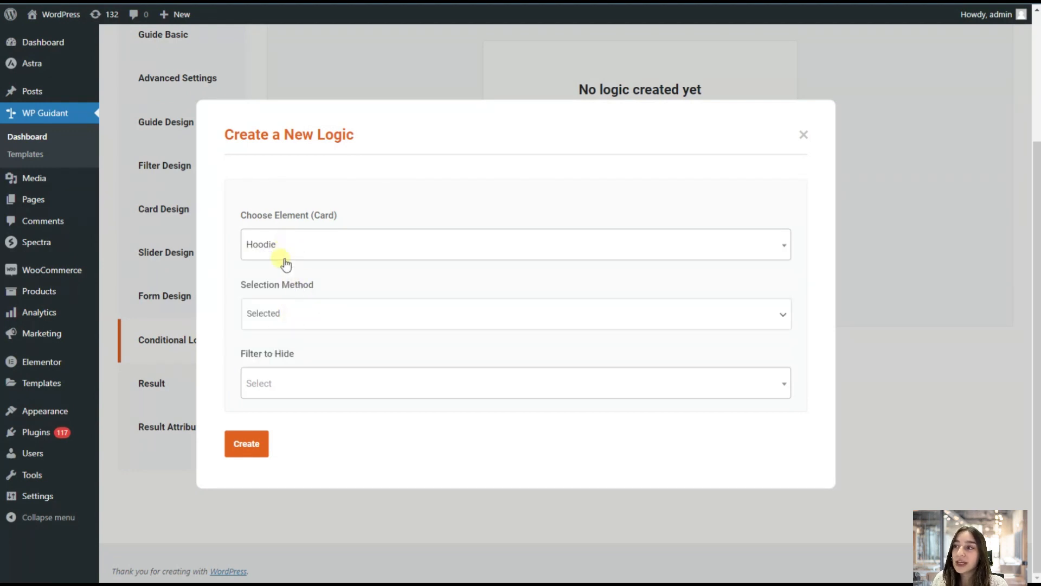
click(272, 389)
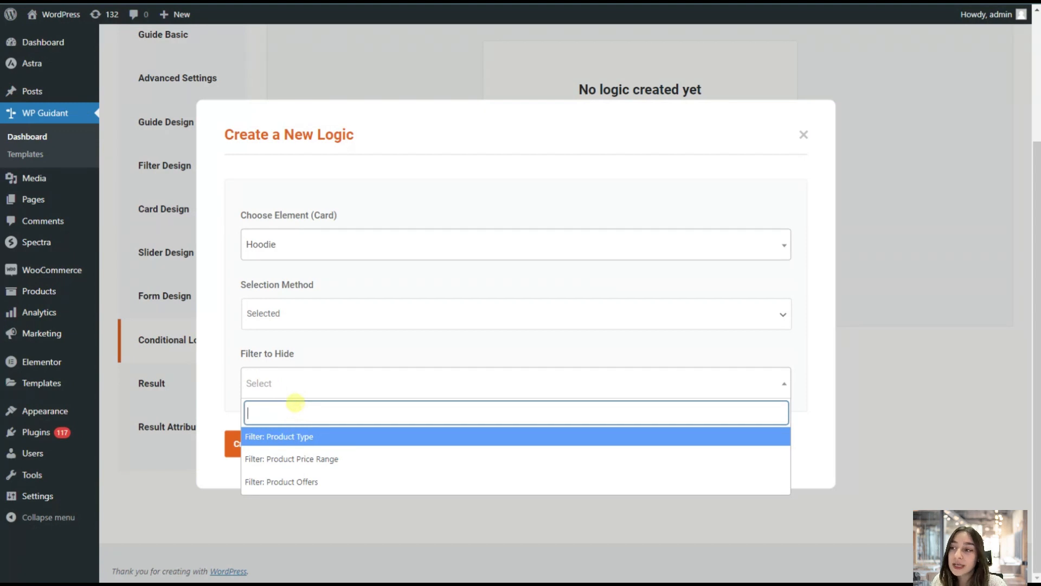
click(280, 465)
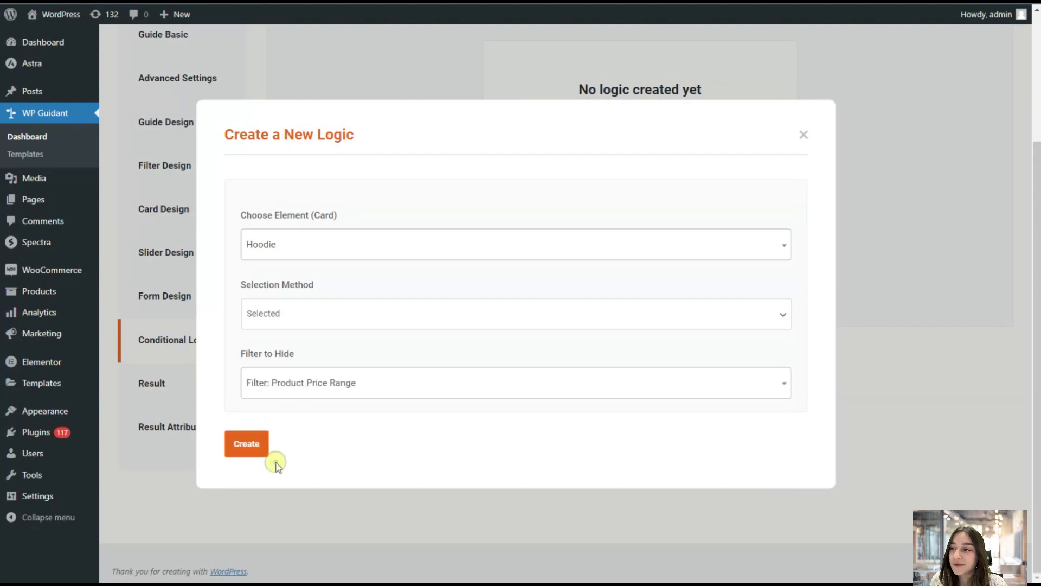
click(259, 446)
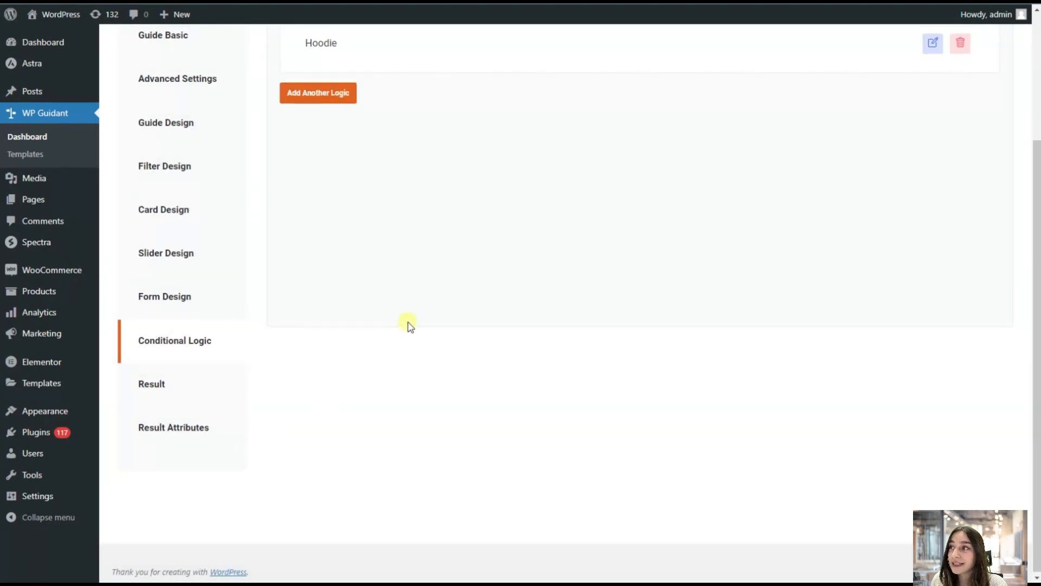
Reload the published Product Suggestions page, choose Hoodie and continue to test the conditional logic
scroll(407, 325, up, 2)
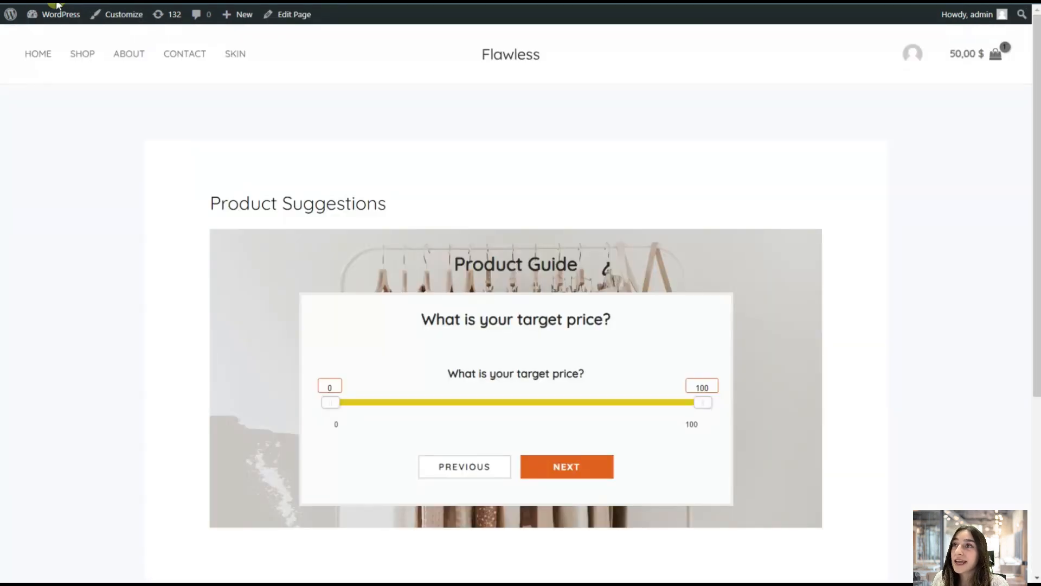
click(58, 6)
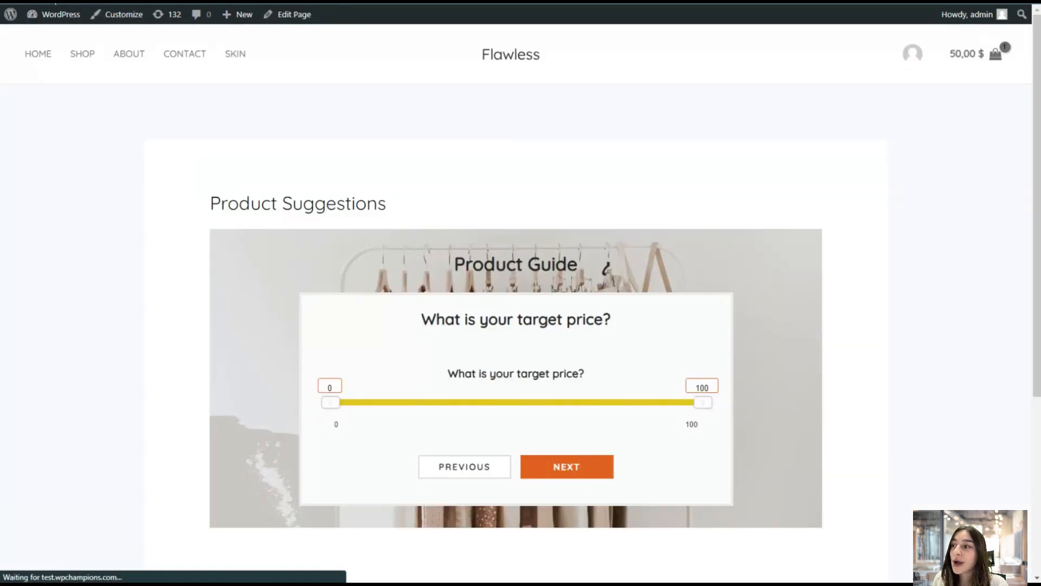
scroll(337, 288, down, 3)
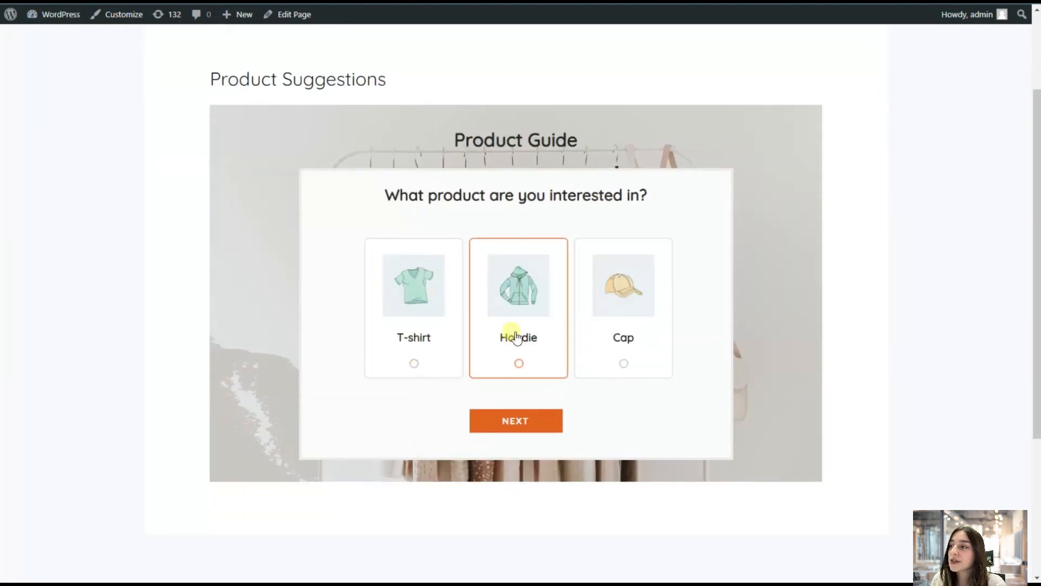
click(515, 330)
click(516, 413)
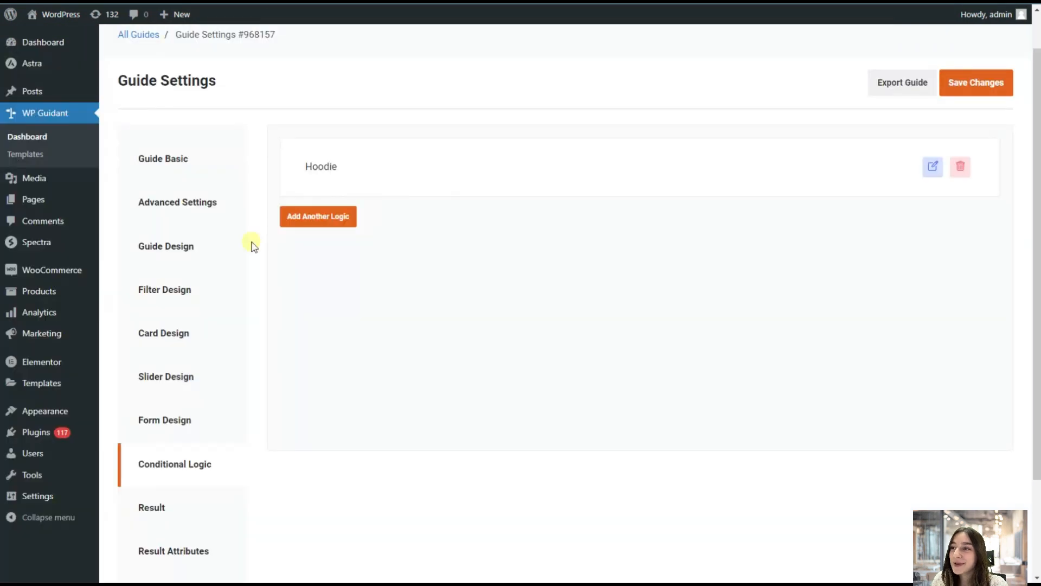
Save the guide settings with the Hoodie conditional logic
scroll(249, 241, down, 3)
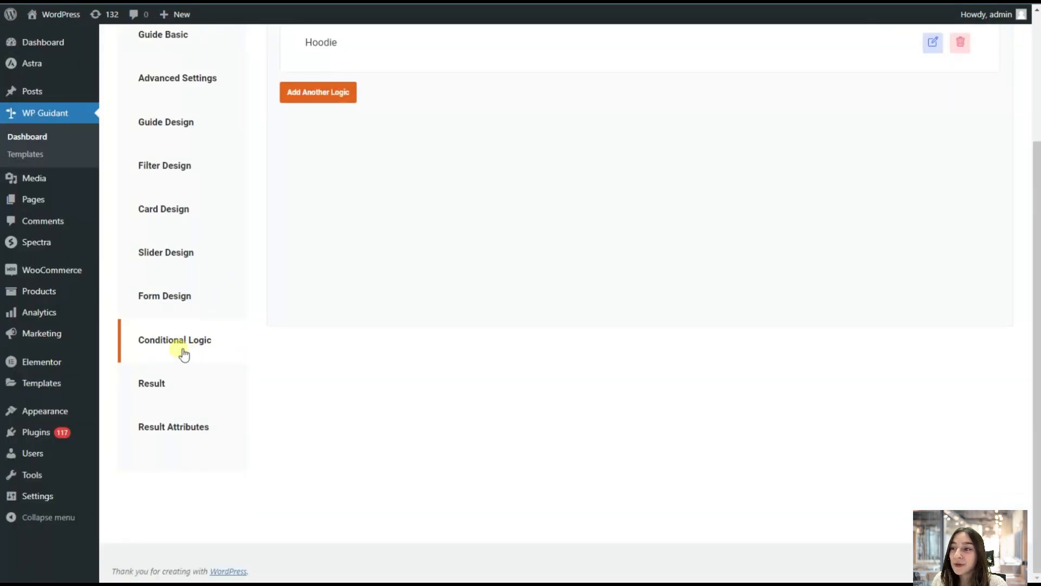
scroll(661, 275, up, 3)
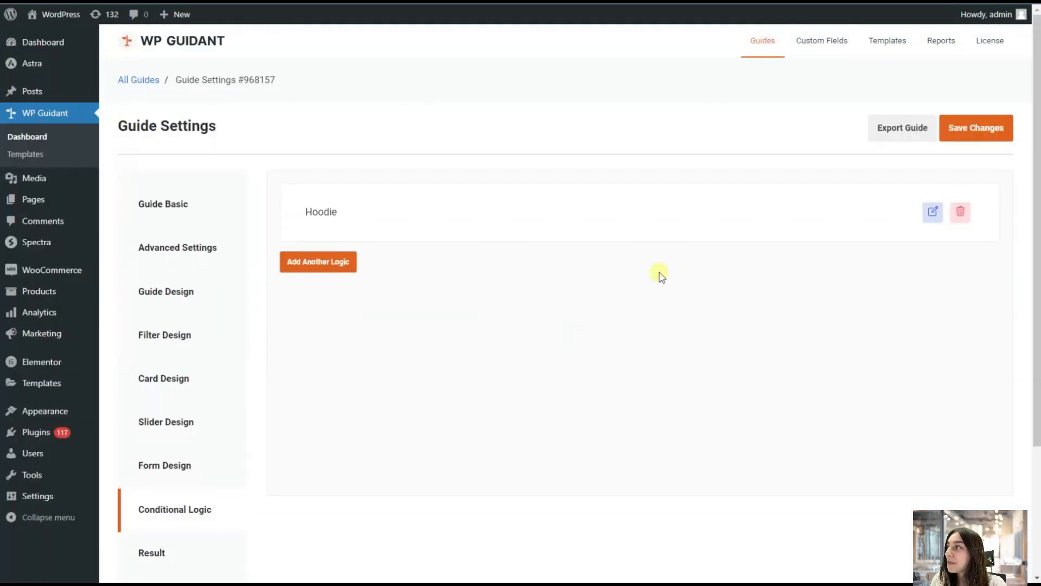
click(964, 136)
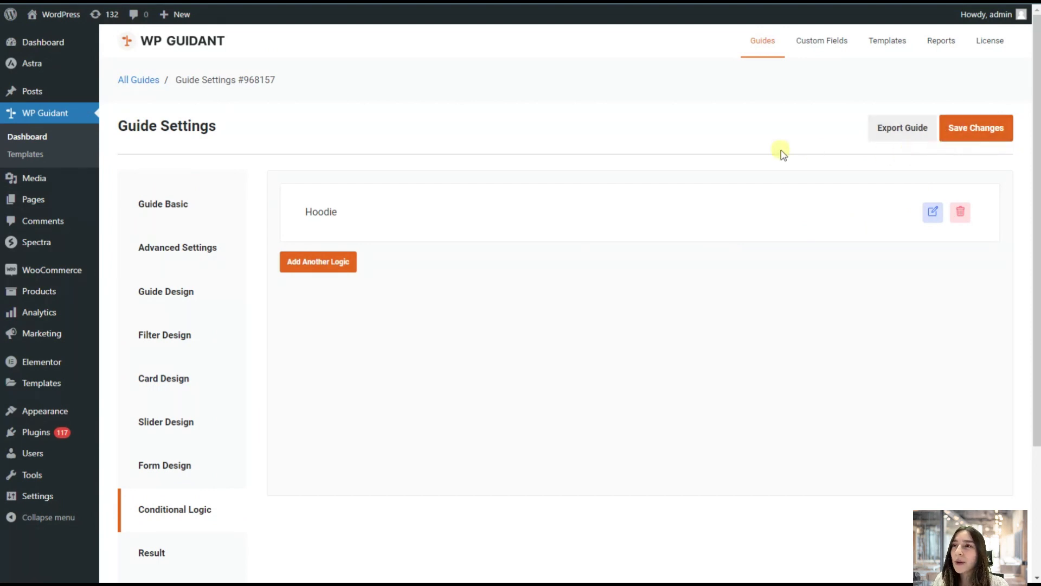
mouse_move(55, 63)
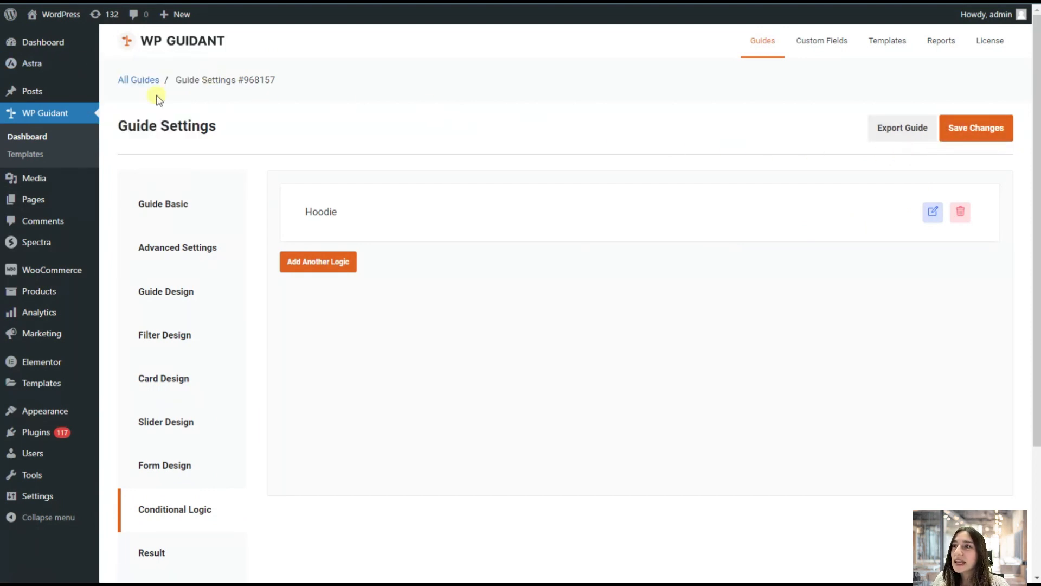
Open the Product suggestions guide's filters and reorder them to Product Type, Product Offers, Product Price Range
click(139, 80)
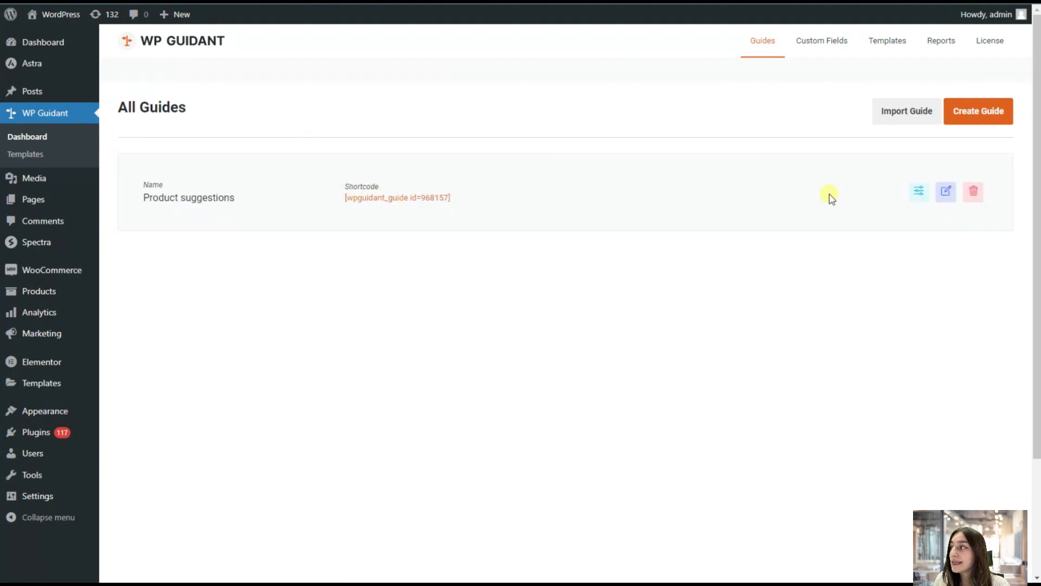
click(919, 195)
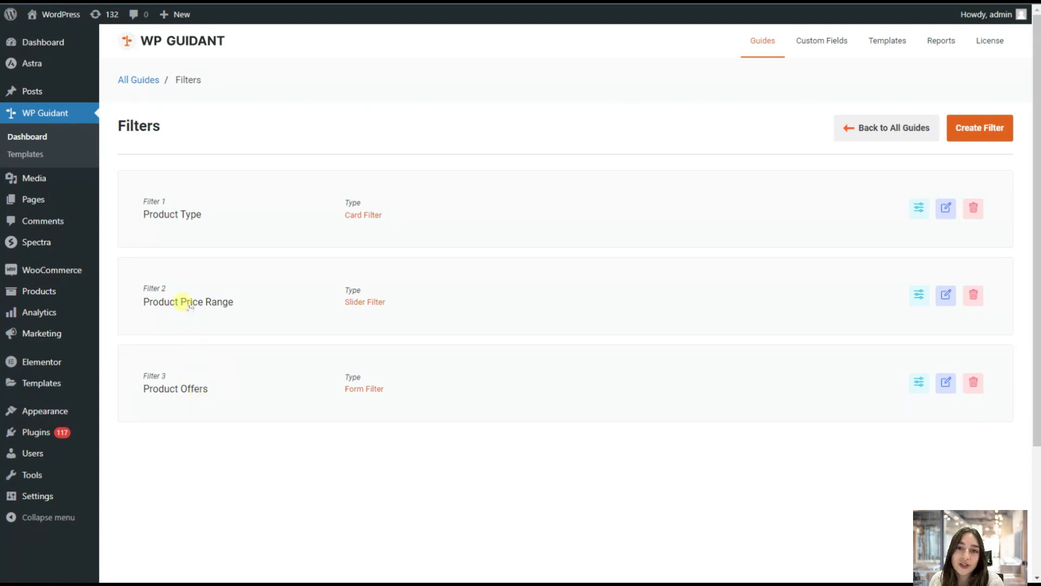
drag(212, 365, 192, 276)
drag(220, 369, 203, 204)
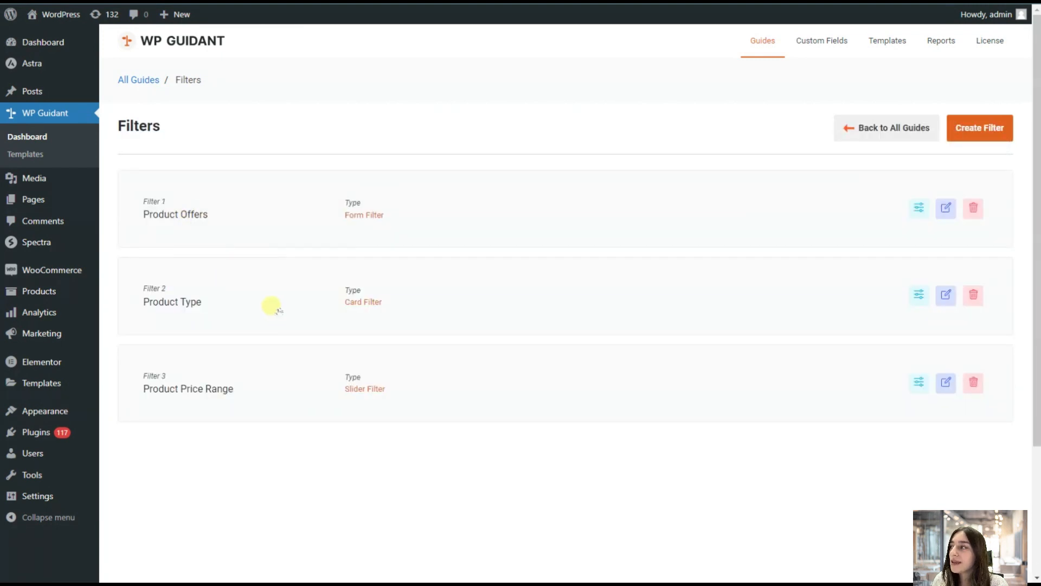
drag(271, 306, 260, 182)
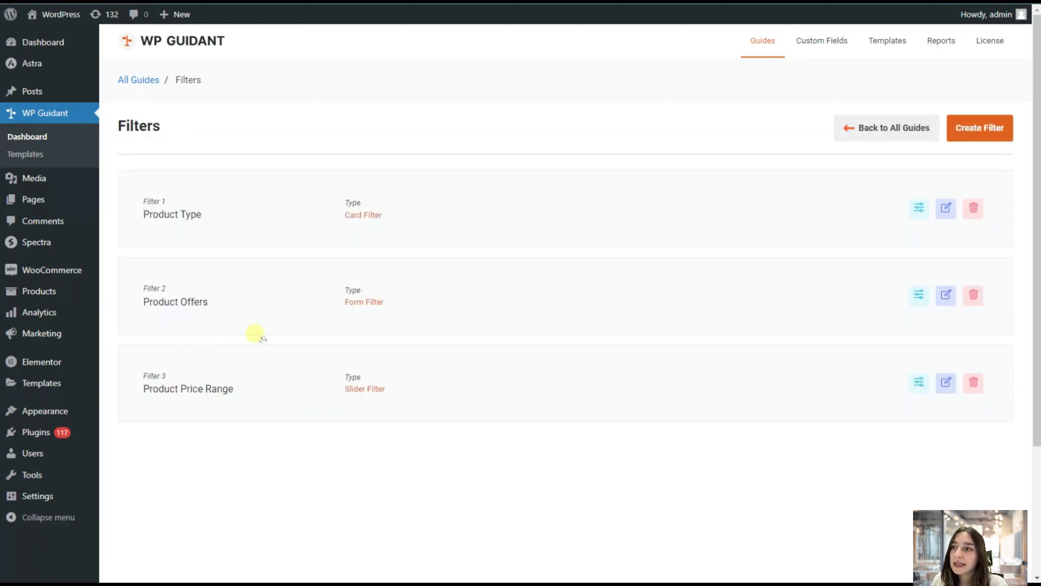